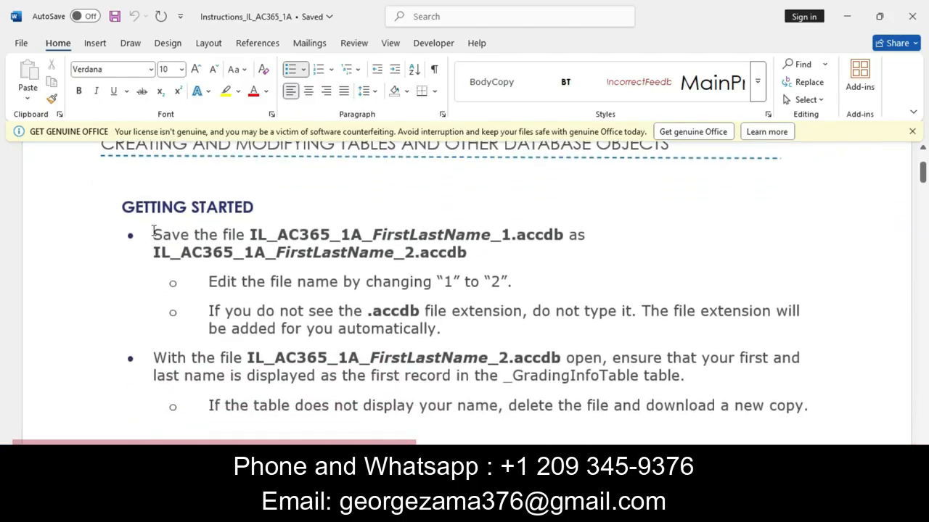
Highlight all the Getting Started bullet points in the instructions document in yellow.
left_click_drag(152, 232, 793, 423)
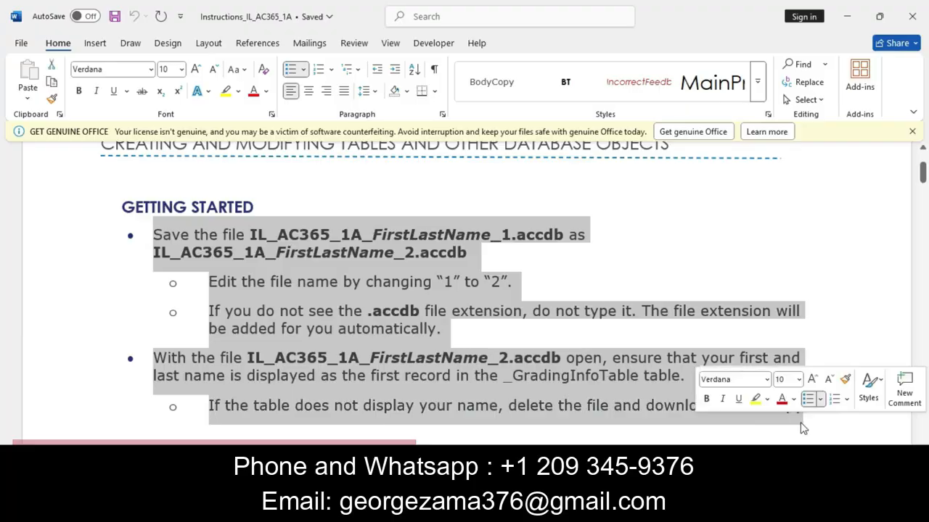
left_click(757, 398)
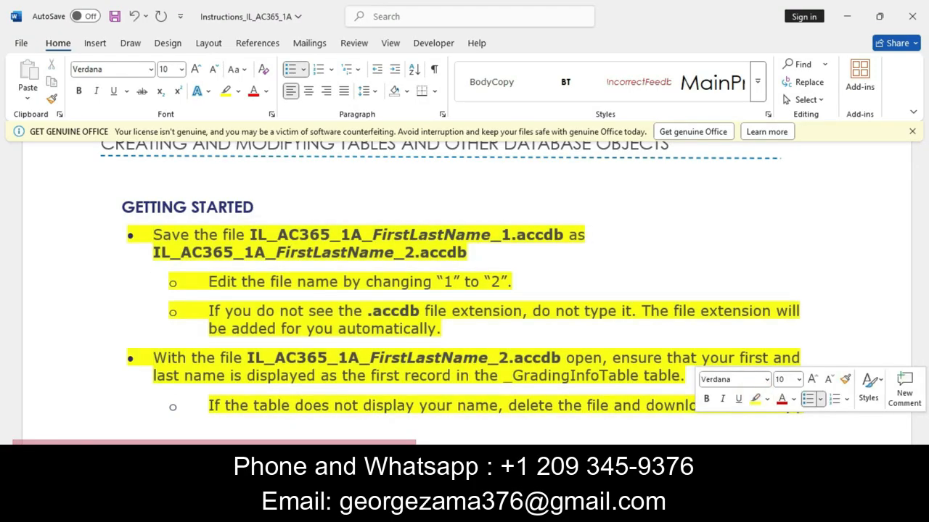
Switch to Access and save the database as an Access Database in Documents, keeping its base name but ending it with _2.
key("alt+Tab")
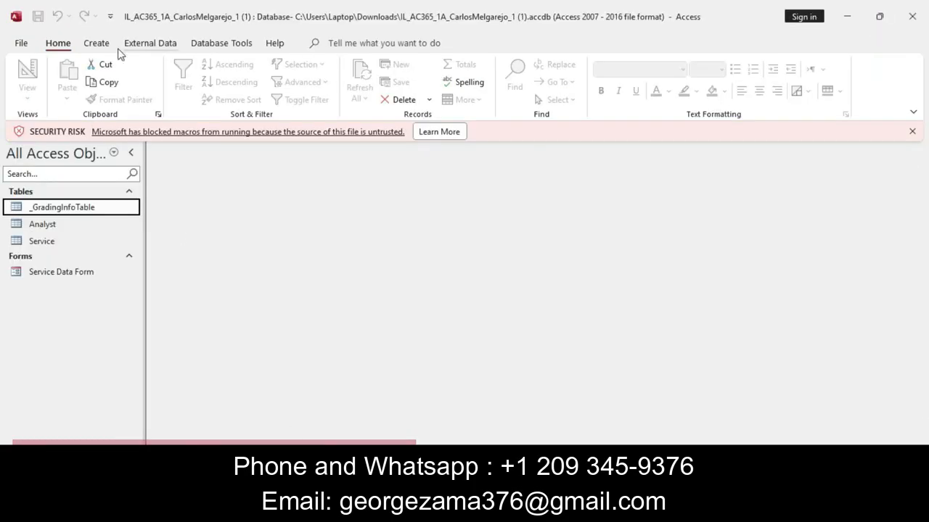
left_click(21, 43)
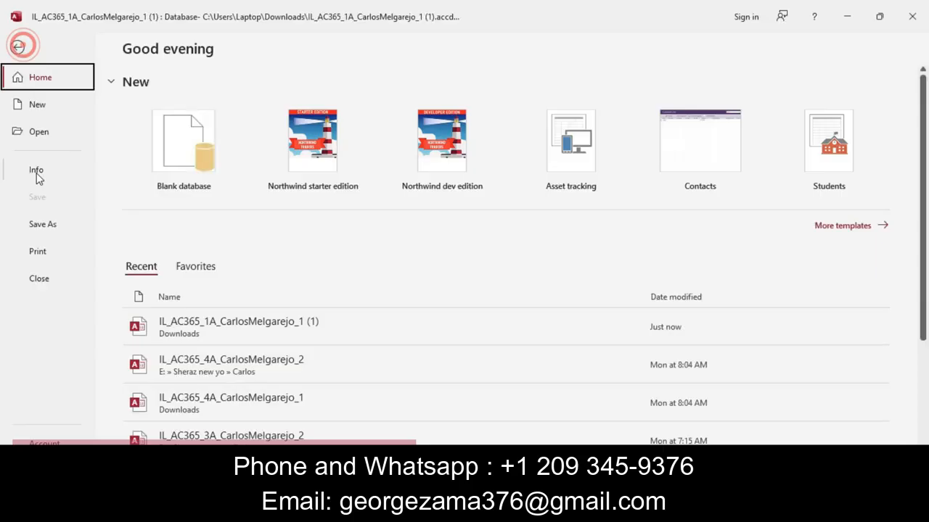
left_click(42, 225)
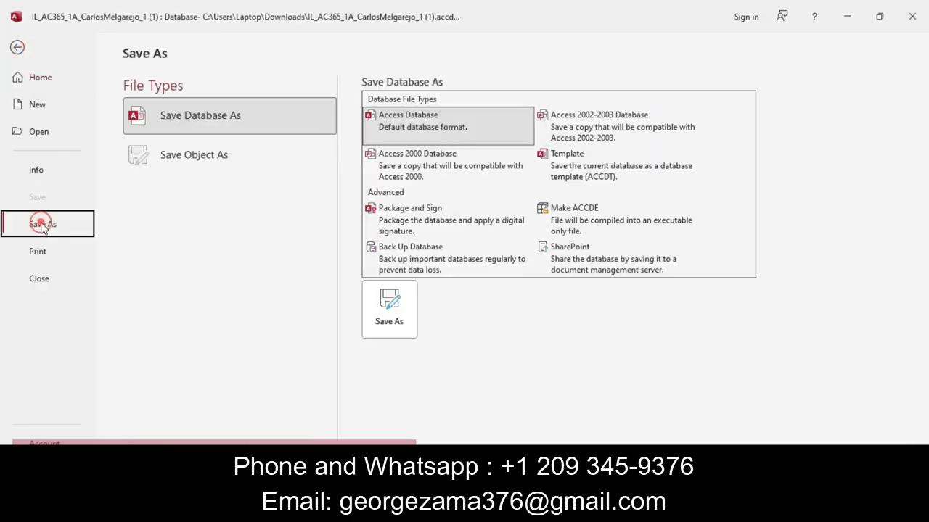
left_click(380, 316)
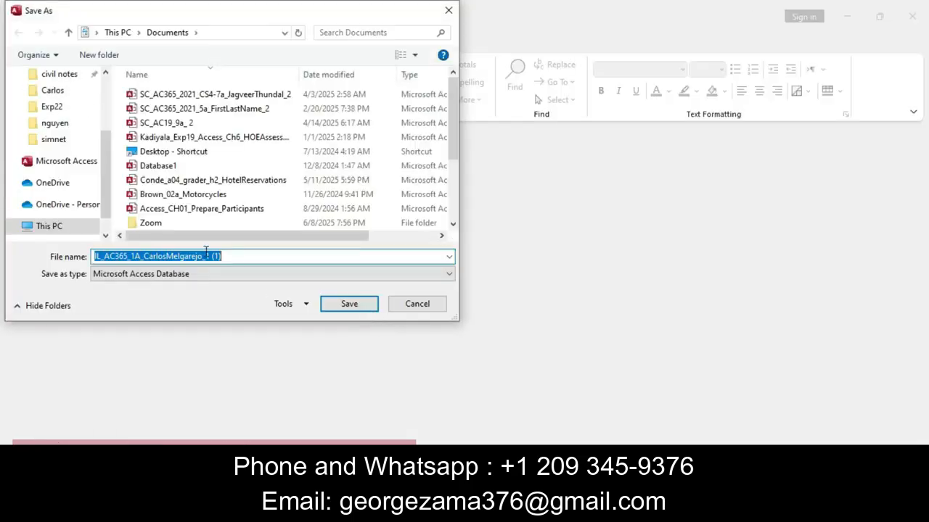
left_click(244, 257)
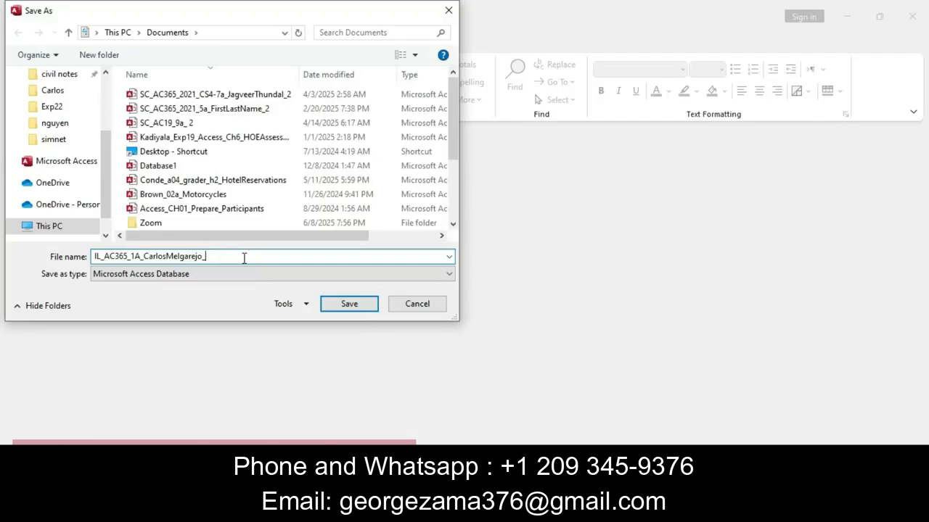
left_click(349, 303)
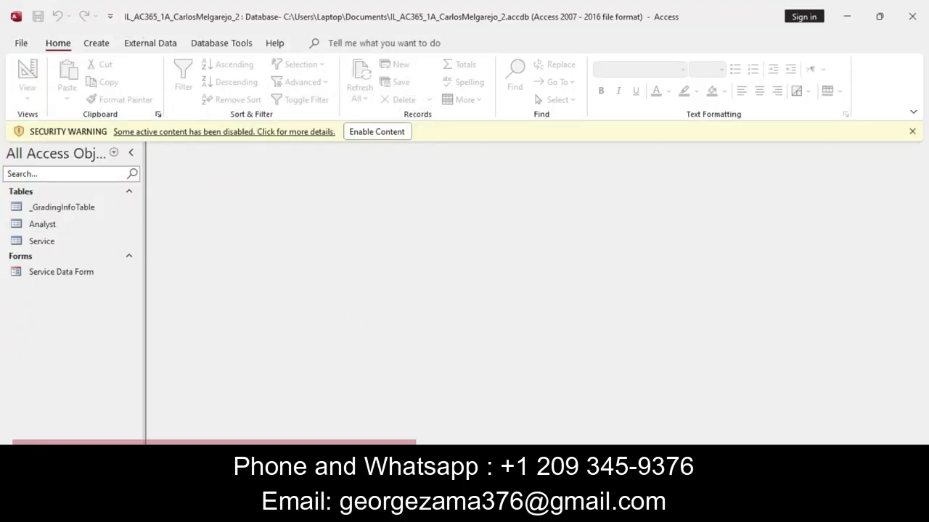
Return to the Word instructions and highlight the Project Steps item 1 introduction and sub-item a in yellow.
key("alt+Tab")
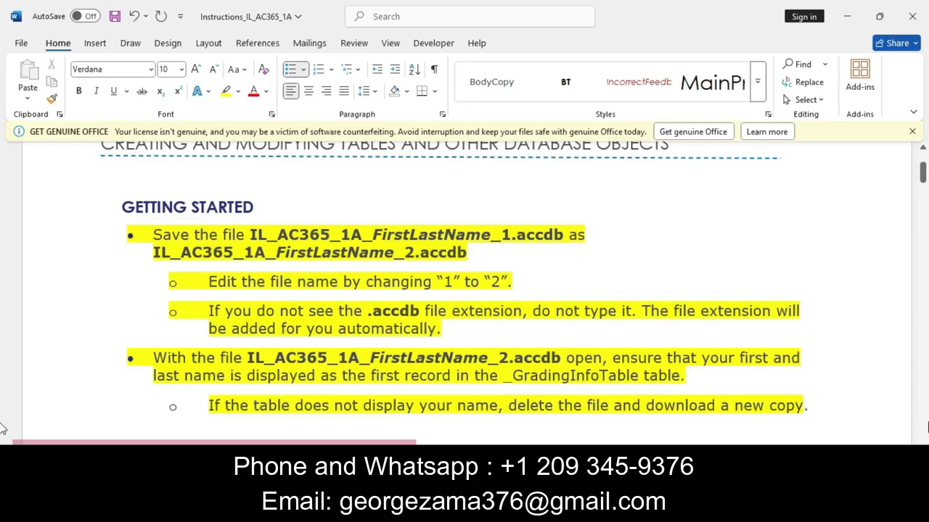
scroll(464, 291, "down", 5)
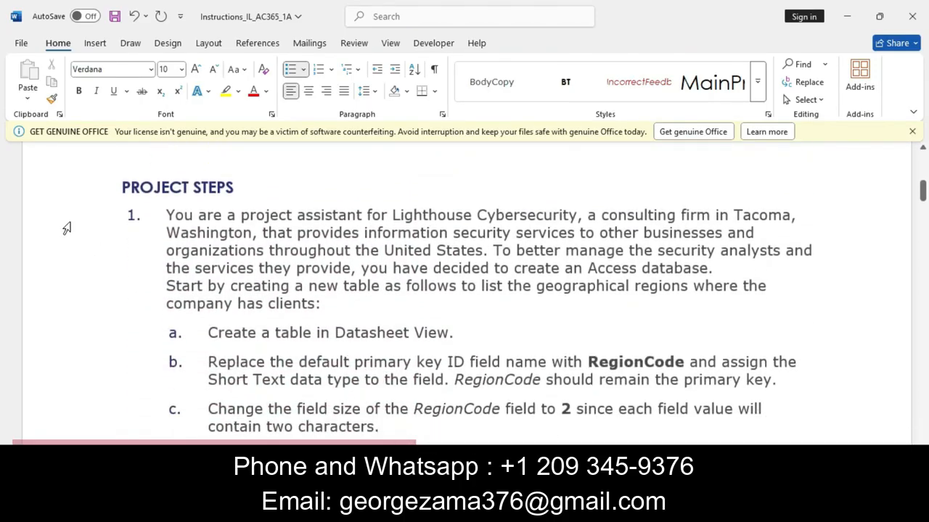
left_click_drag(166, 214, 368, 315)
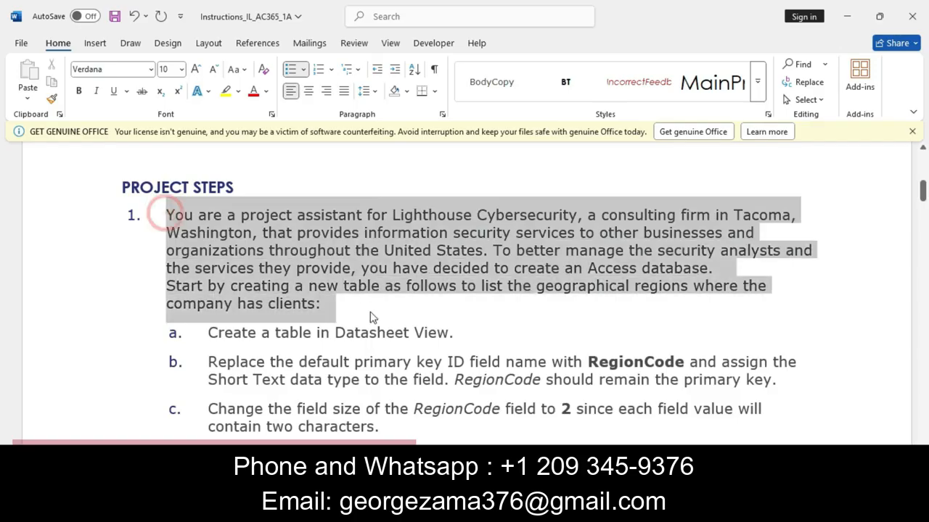
left_click(434, 290)
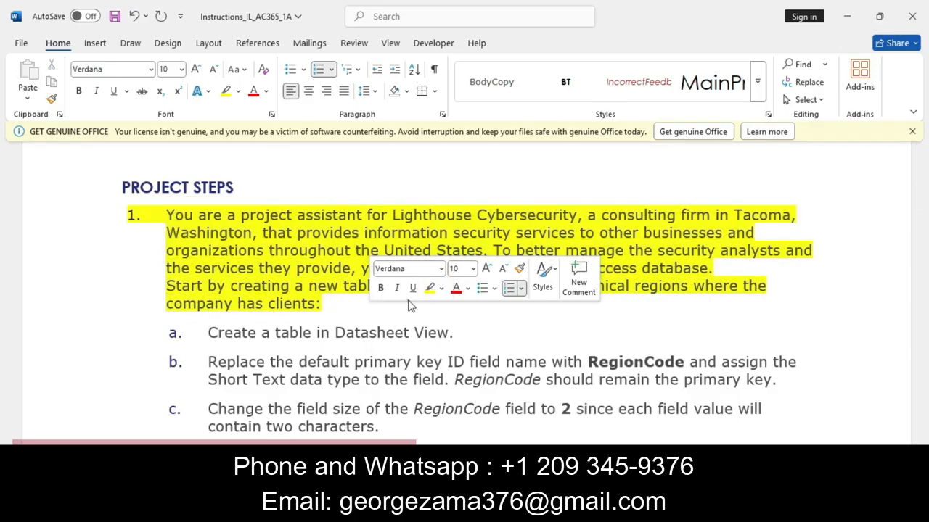
left_click(340, 306)
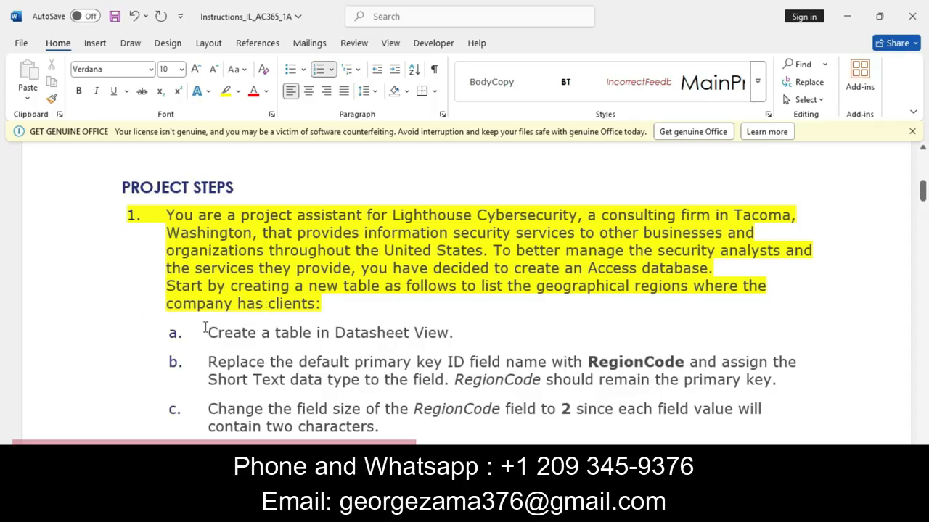
left_click_drag(205, 332, 462, 338)
left_click(516, 313)
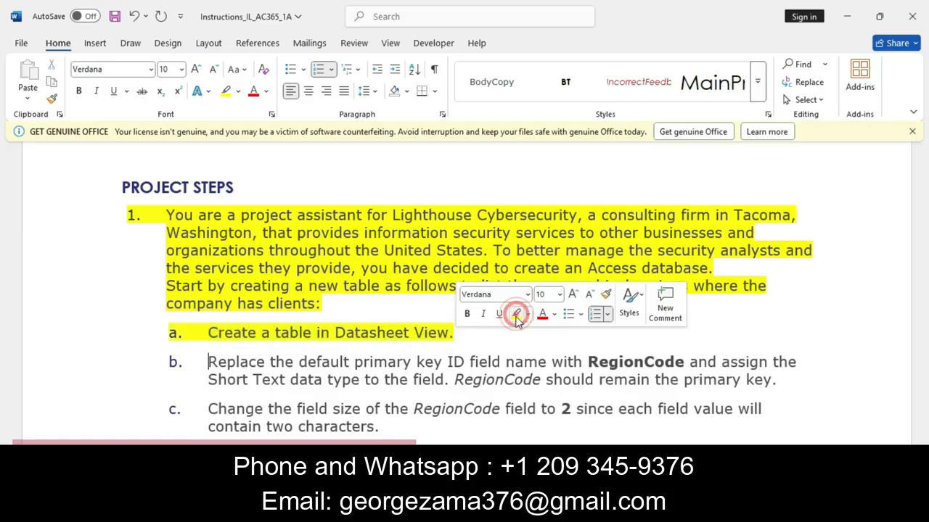
left_click(497, 338)
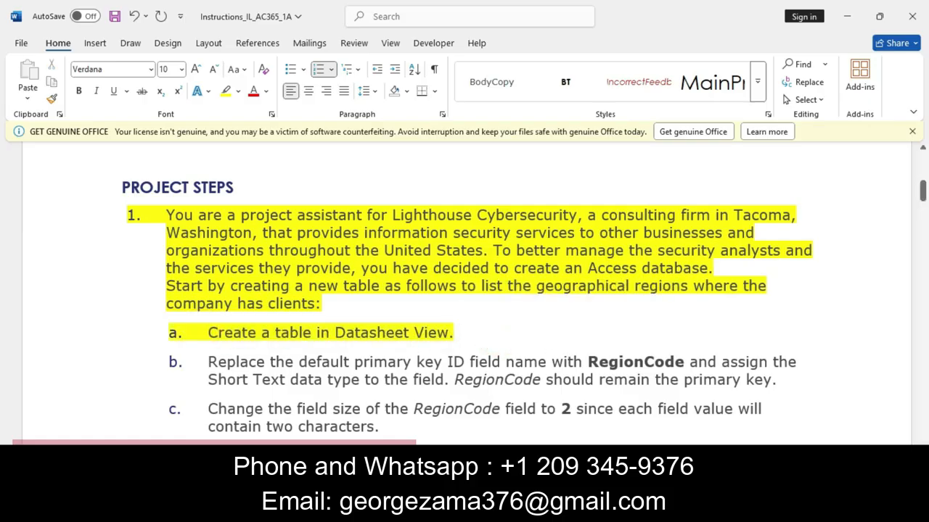
Switch to the Access database, enable its blocked content, and create a new table in Datasheet View.
left_click(457, 508)
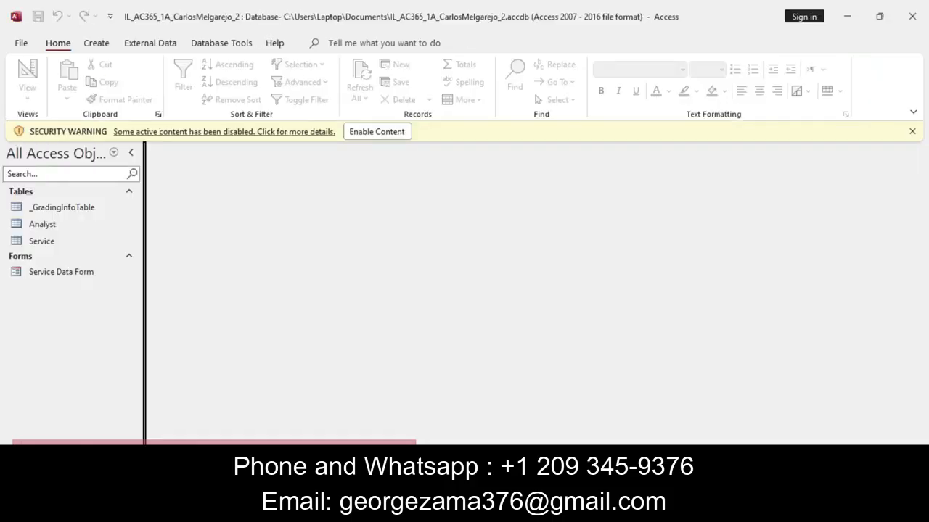
left_click(95, 43)
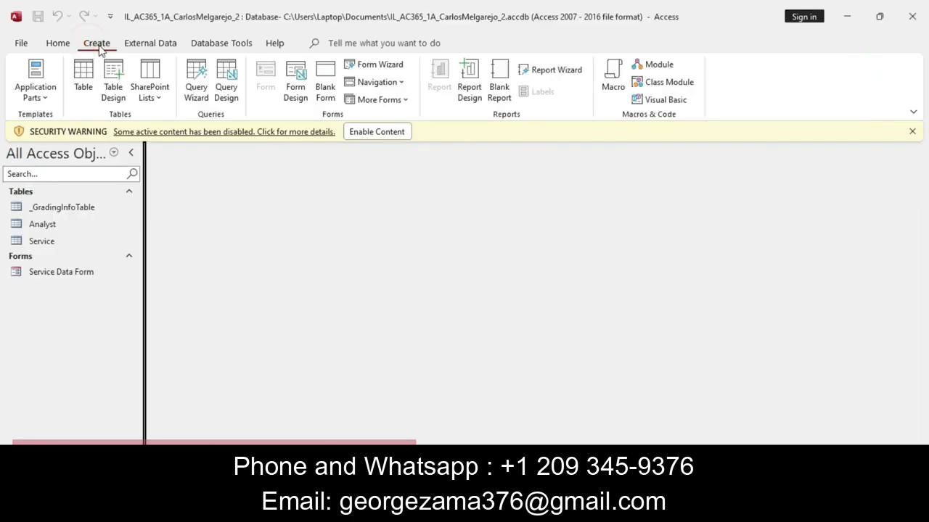
left_click(359, 131)
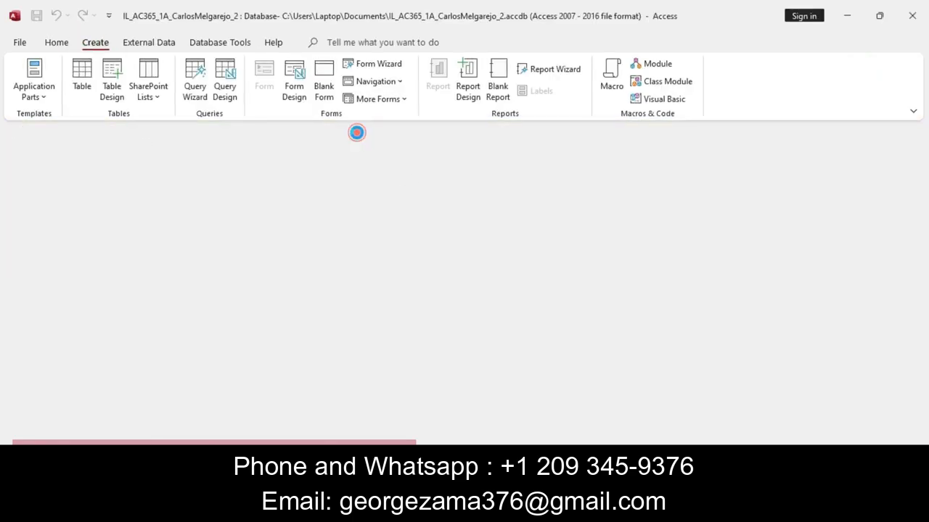
left_click(84, 77)
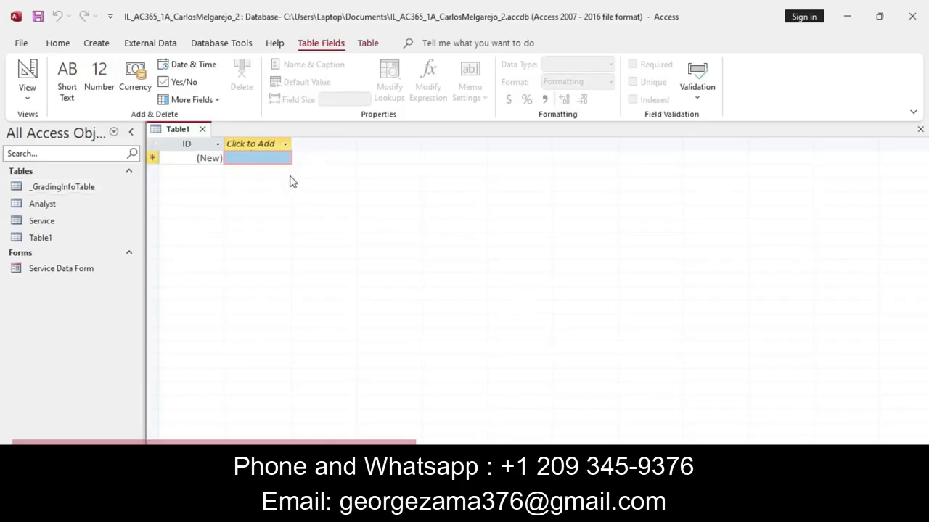
Copy the field name RegionCode from the Word instructions and rename the new Access table's ID field with it.
key("alt+Tab")
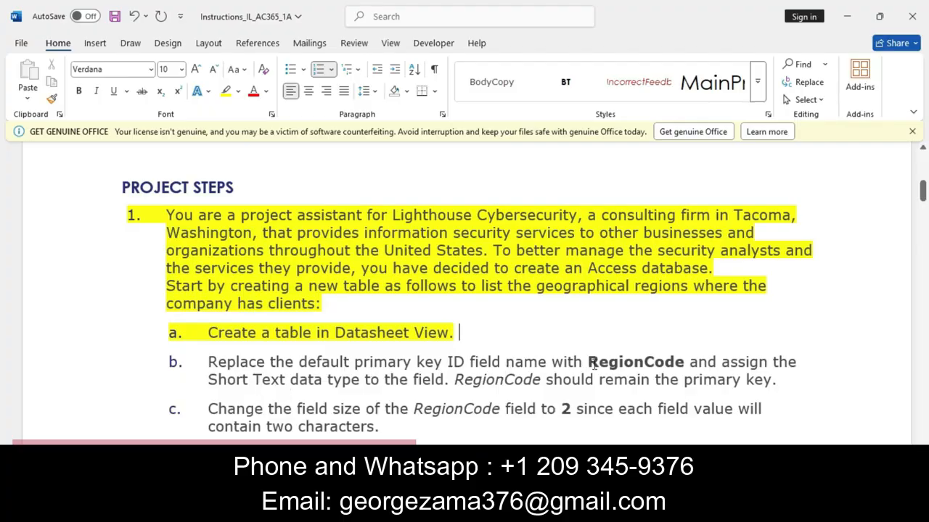
left_click_drag(593, 363, 681, 366)
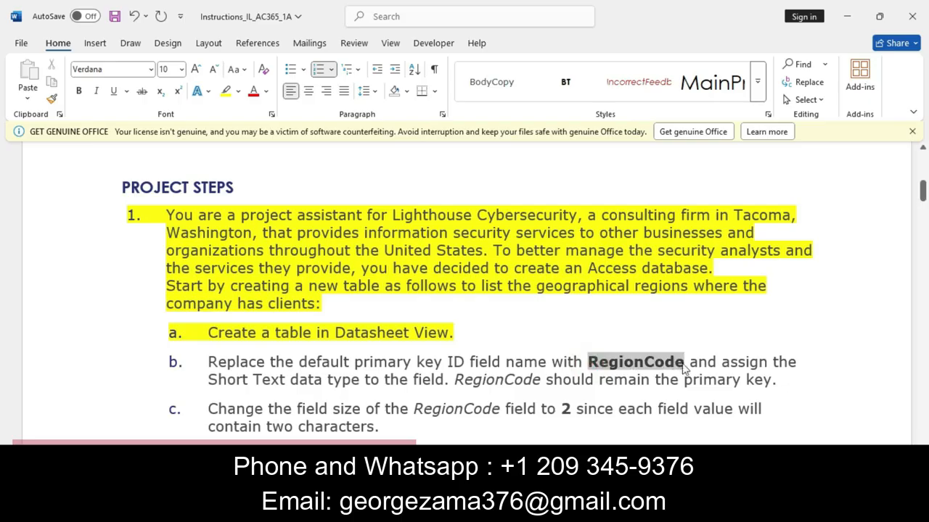
key("ctrl+c")
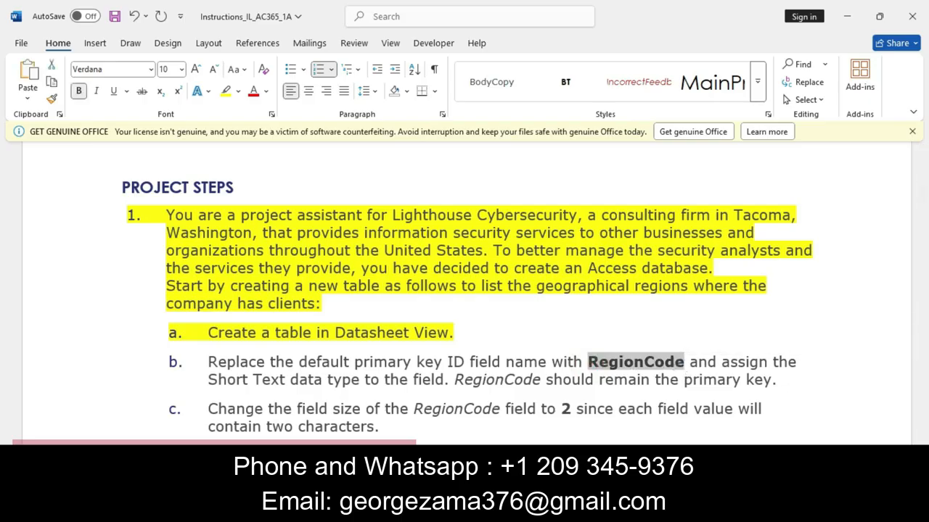
key("alt+Tab")
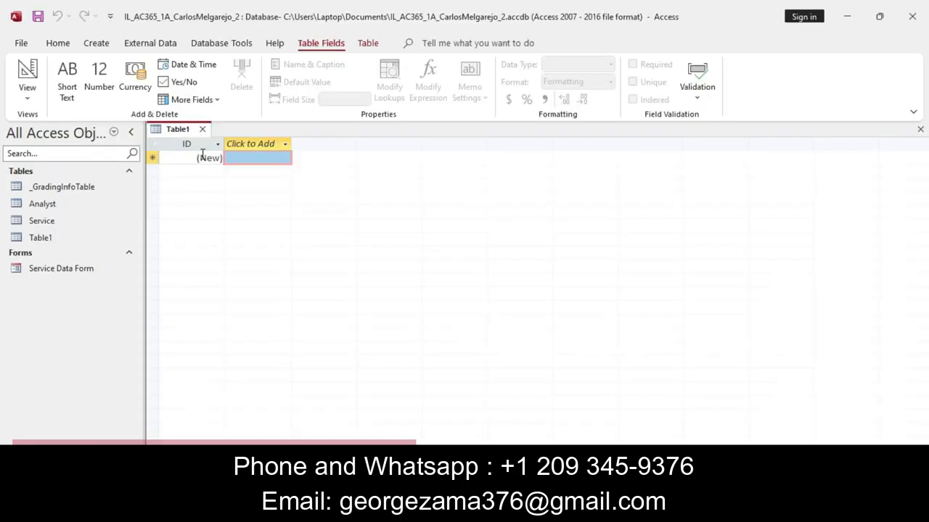
double_click(201, 145)
left_click(202, 145)
key("BackSpace")
key("BackSpace")
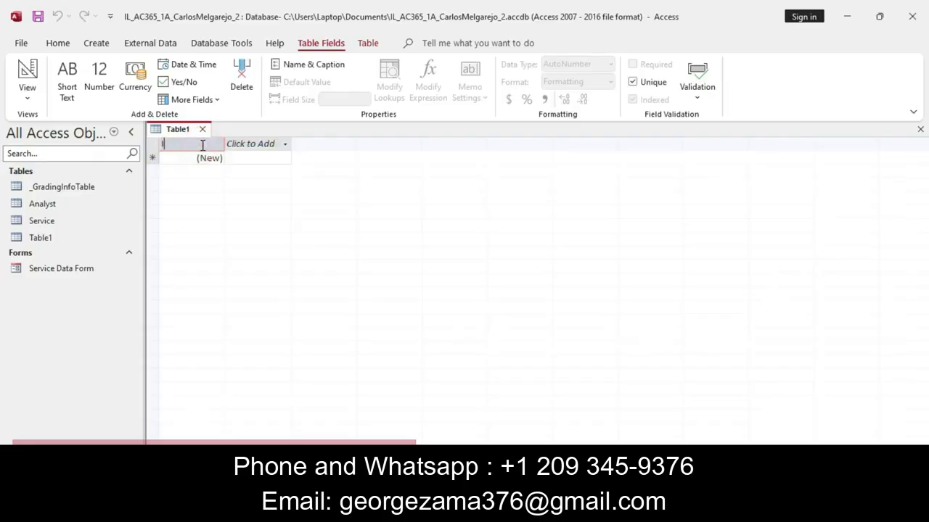
key("ctrl+v")
Assign the Short Text data type to the RegionCode field of the new table.
key("alt+Tab")
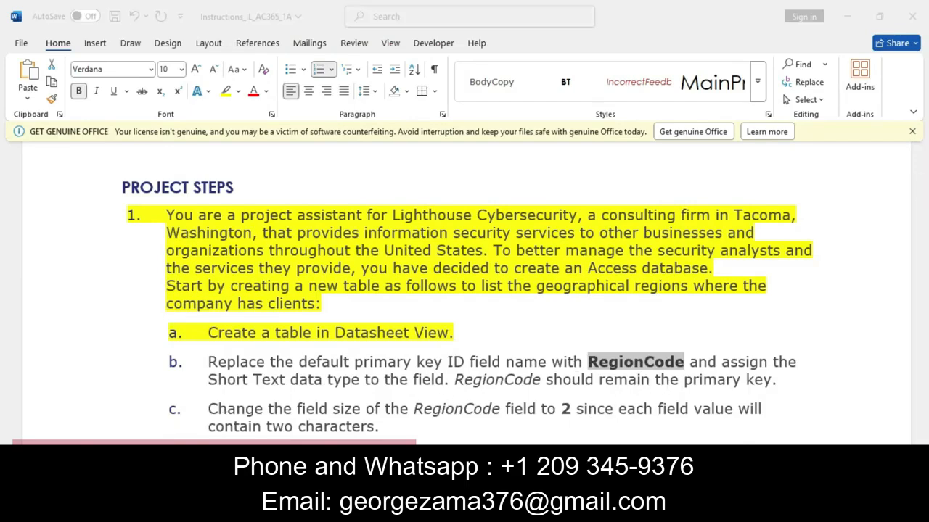
key("alt+Tab")
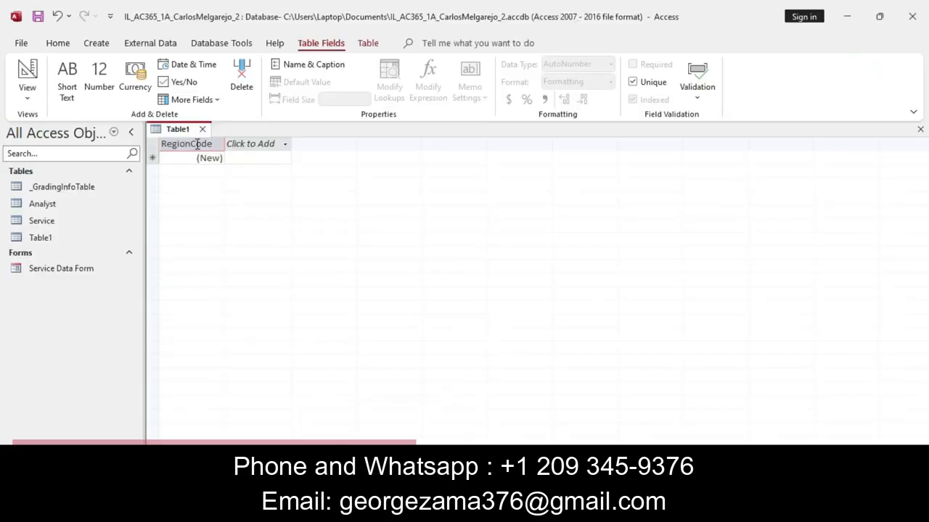
left_click(367, 43)
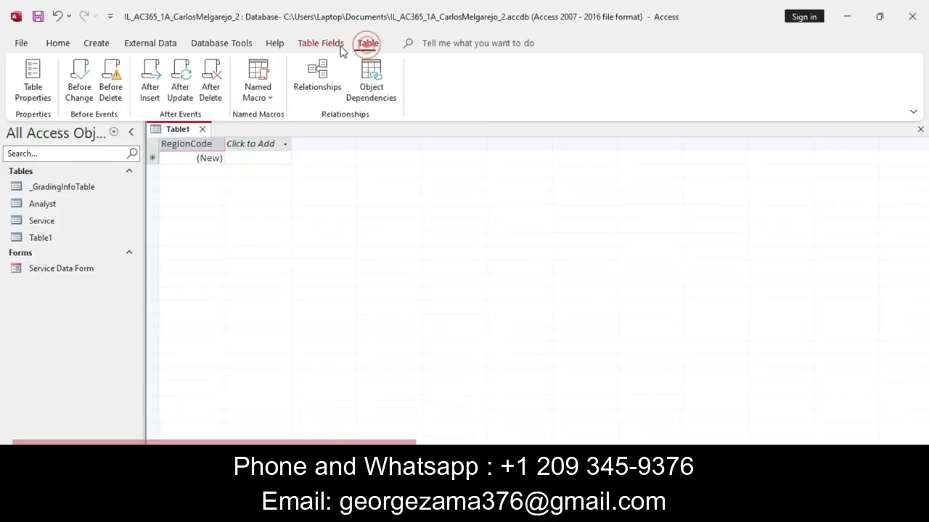
left_click(324, 44)
left_click(237, 144)
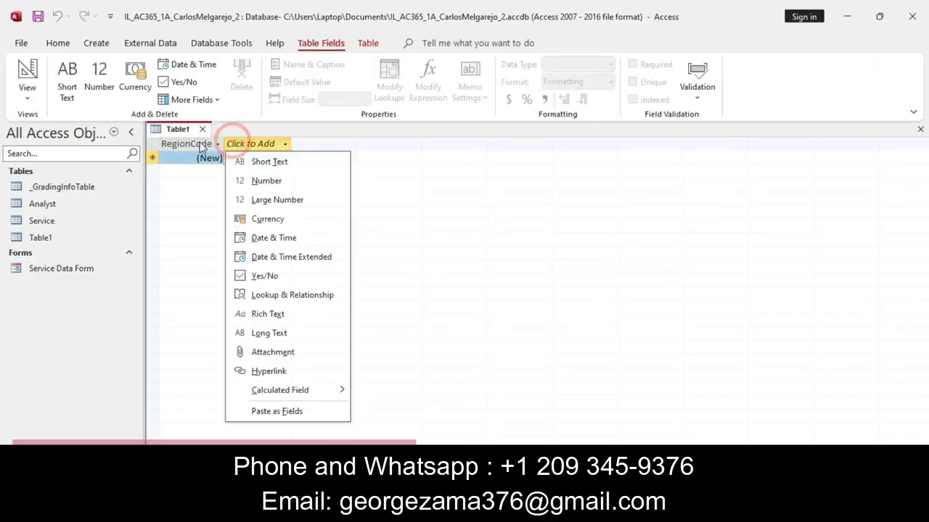
left_click(201, 146)
left_click(205, 143)
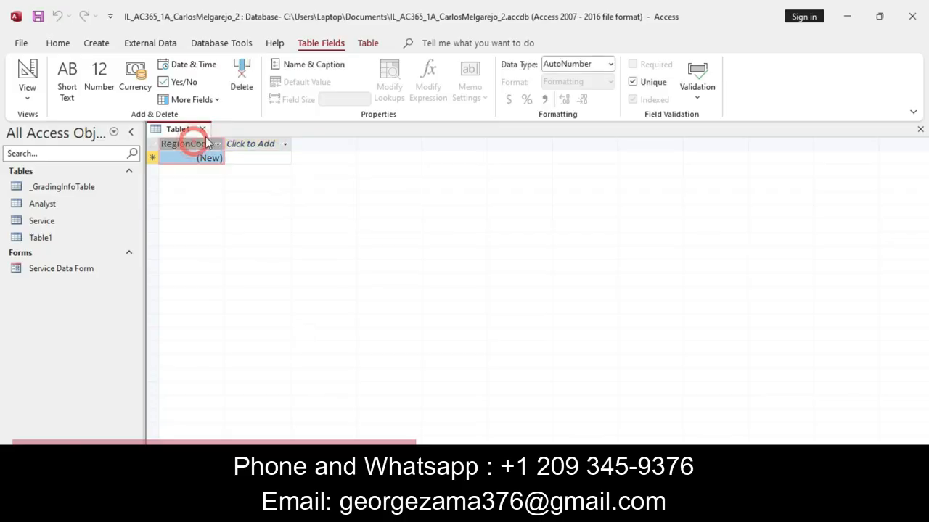
left_click(610, 65)
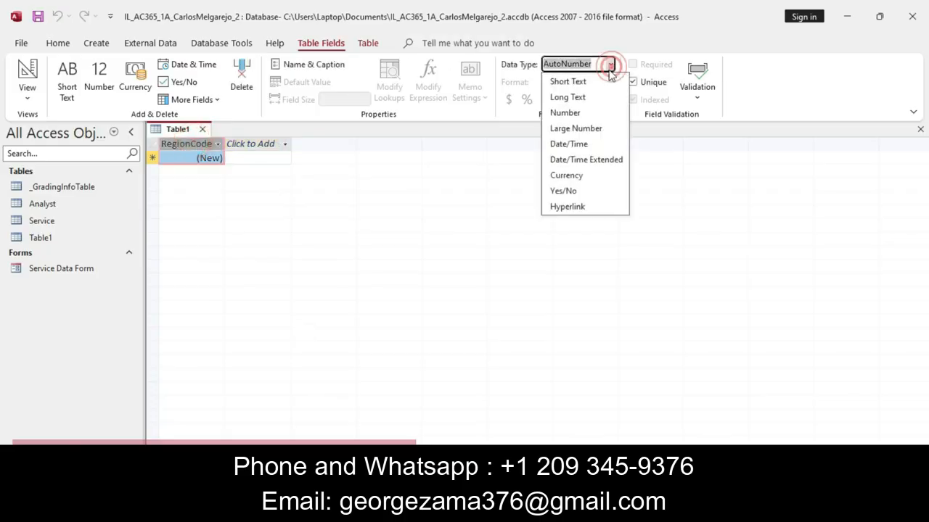
left_click(571, 84)
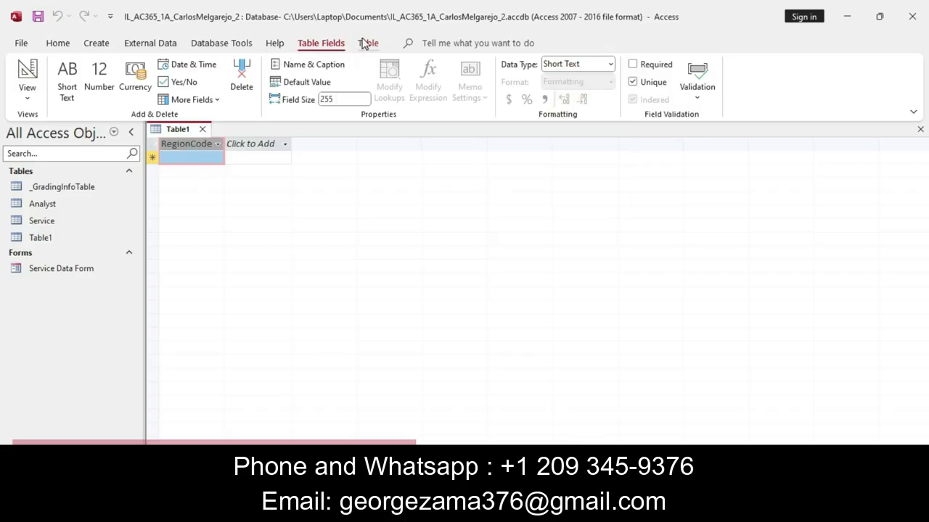
Check the Word instructions for the next RegionCode field requirement and return to the Access table.
left_click(367, 44)
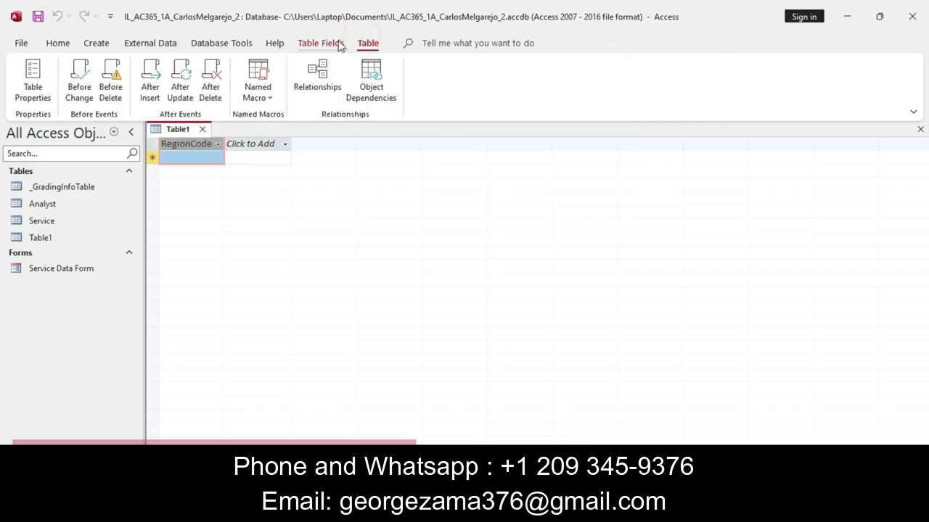
left_click(328, 45)
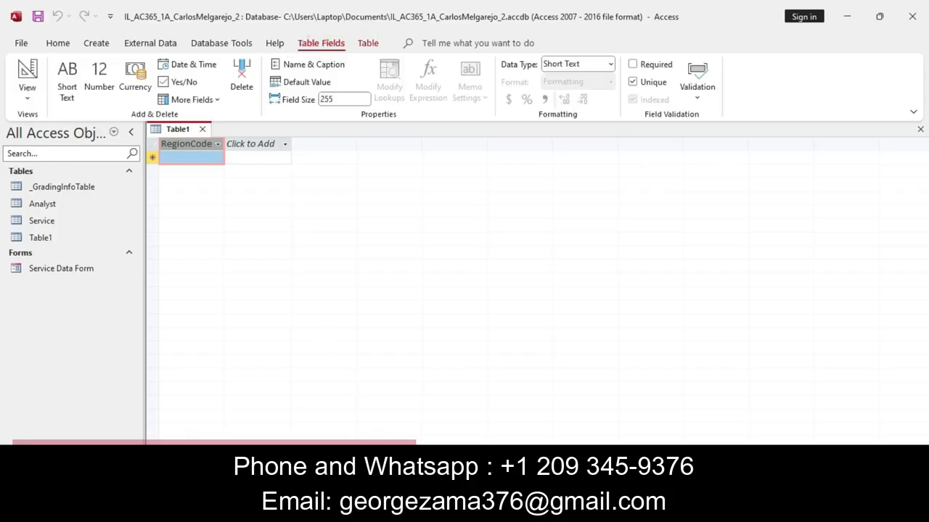
key("alt+Tab")
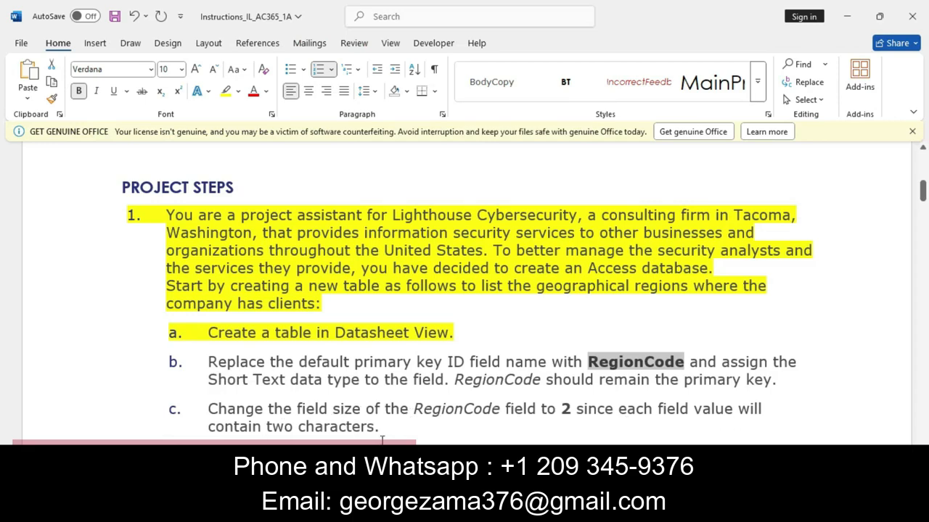
key("alt+Tab")
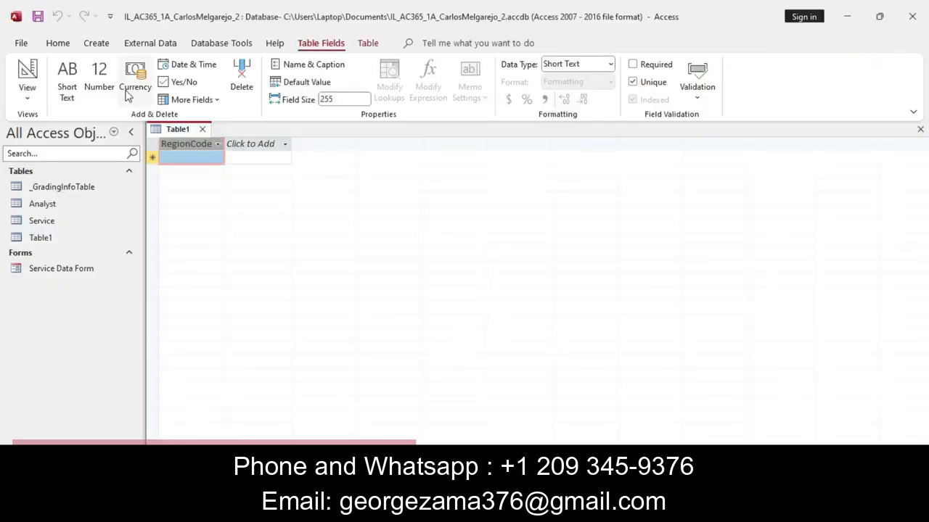
Set the field size of the RegionCode field to 2.
right_click(164, 130)
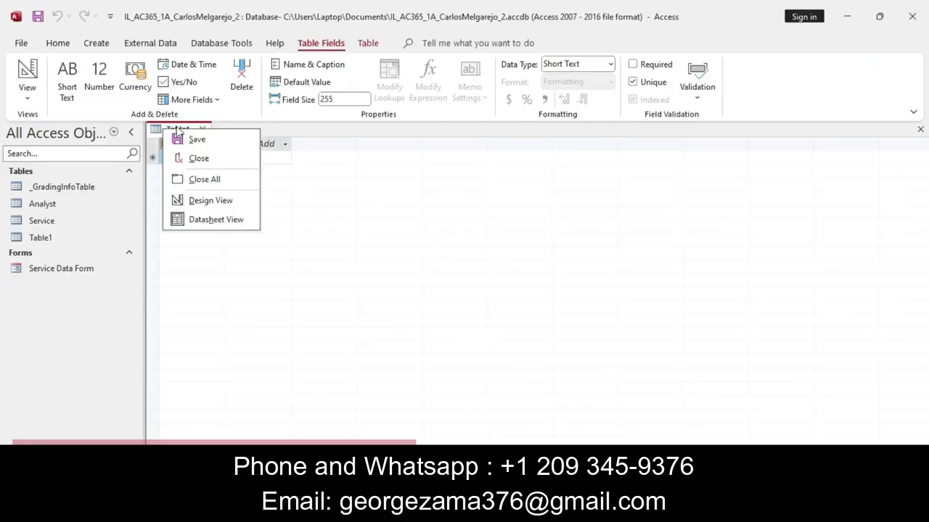
left_click(353, 100)
left_click(353, 100)
left_click(353, 98)
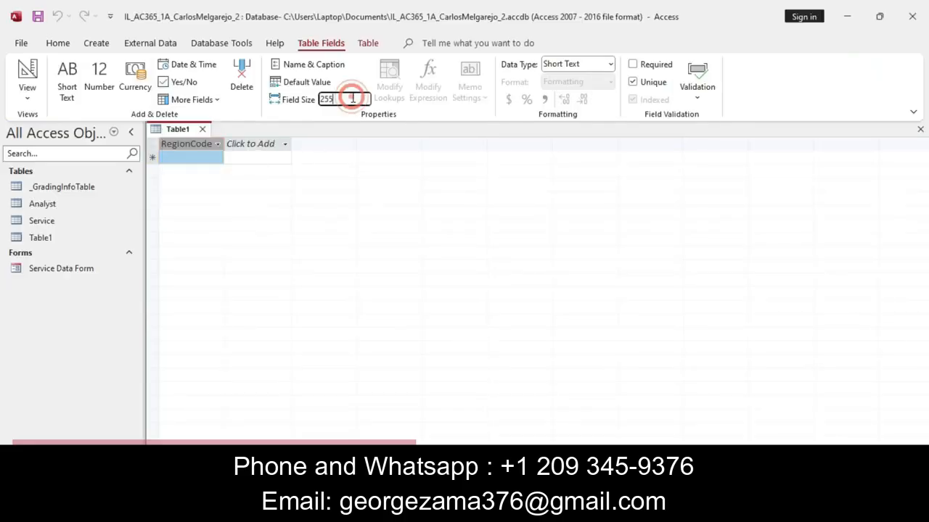
type("2")
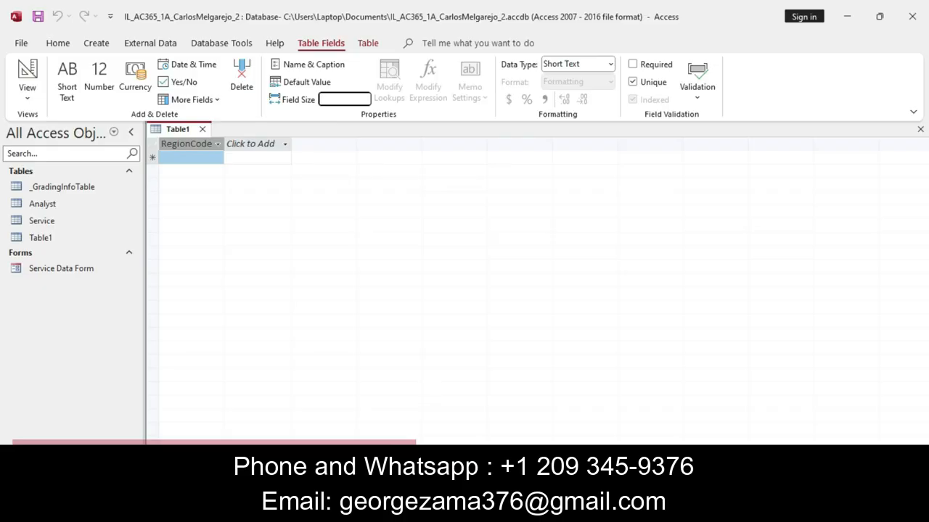
Switch to the Word instructions, select the field name RegionName in step 1d, and return to the Access table.
key("alt+Tab")
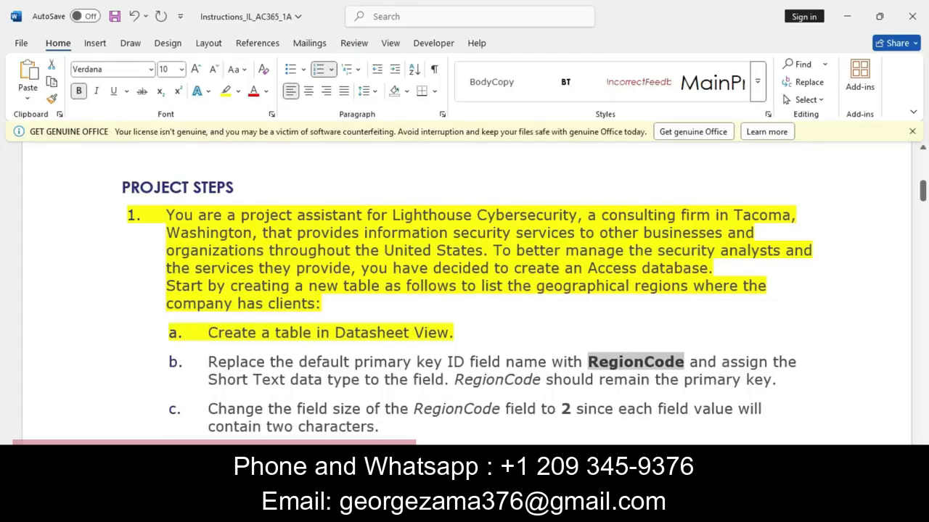
scroll(495, 332, "down", 4)
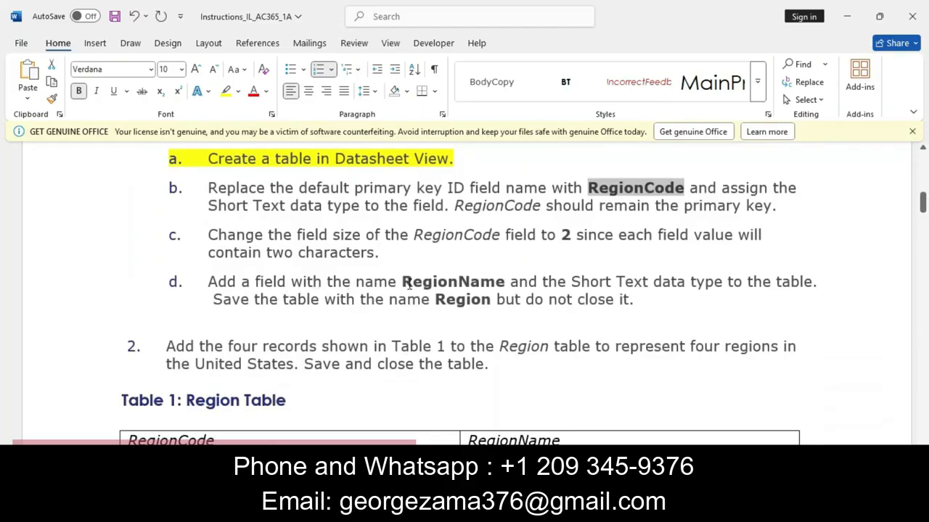
left_click_drag(403, 284, 506, 291)
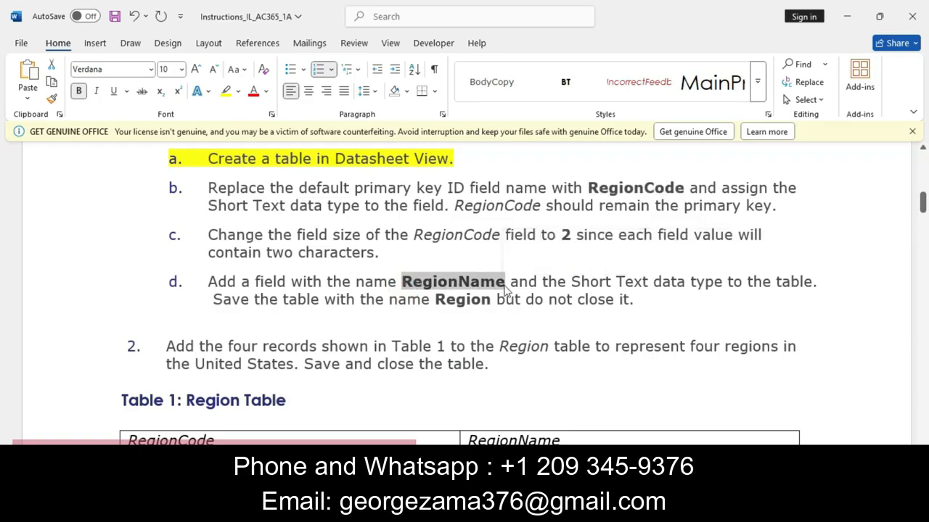
key("alt+Tab")
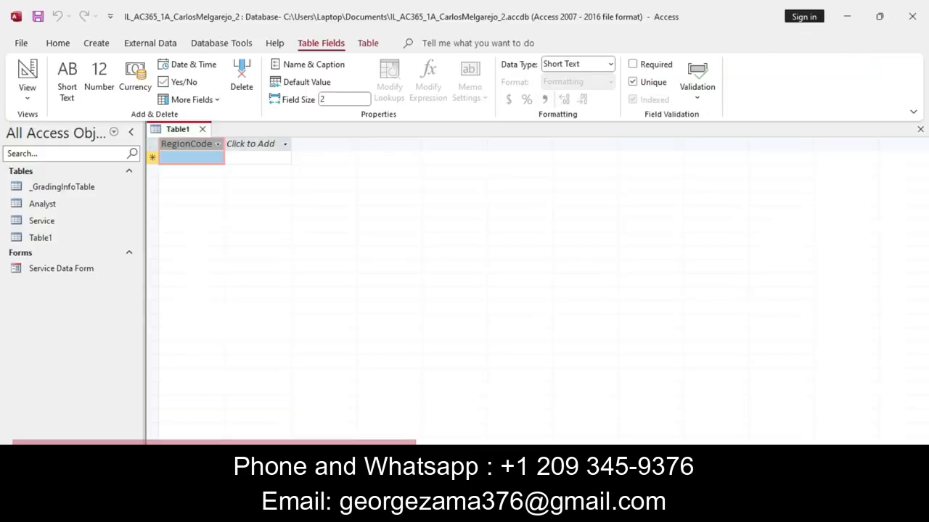
left_click(251, 144)
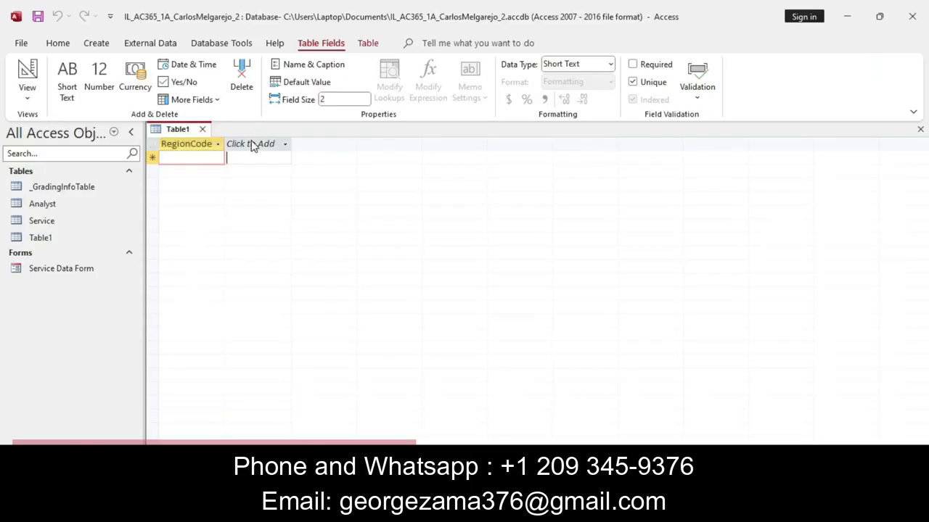
left_click(251, 142)
left_click(251, 144)
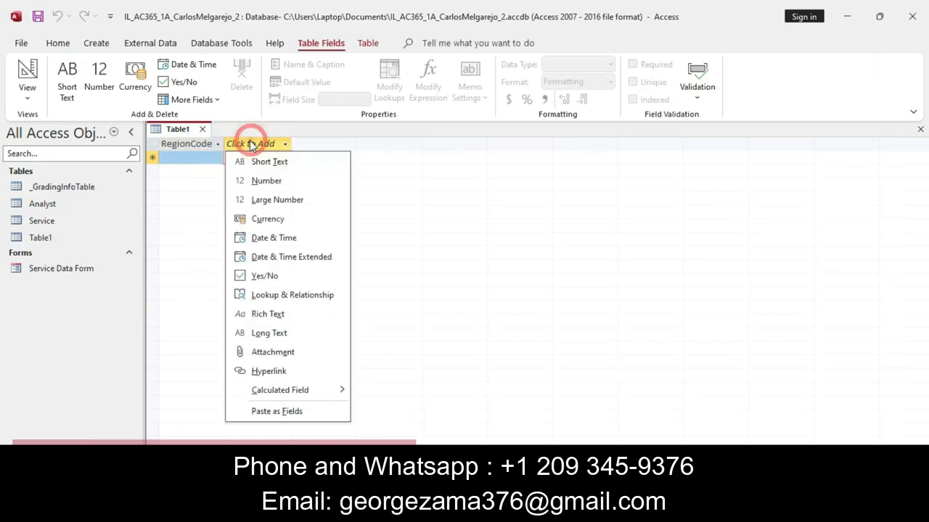
left_click(245, 144)
left_click(240, 145)
left_click(166, 232)
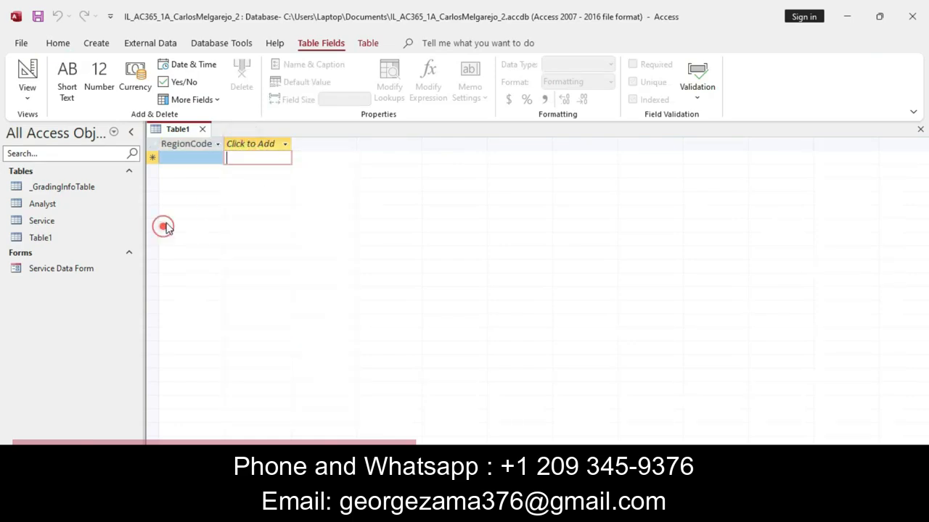
left_click(256, 145)
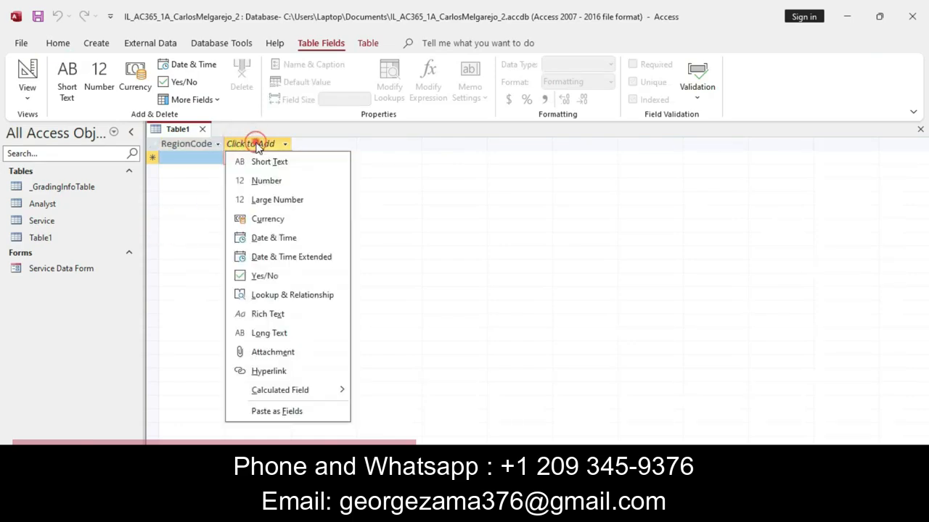
left_click(240, 143)
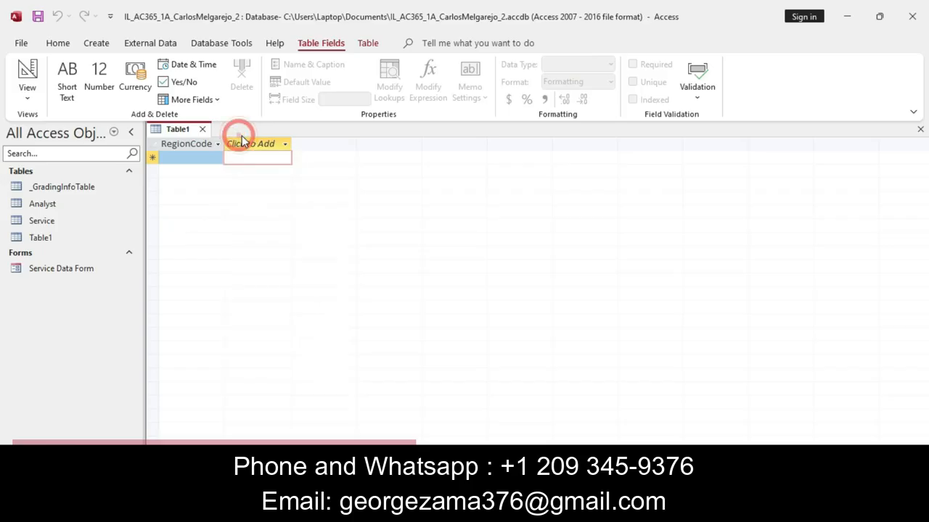
Add a Short Text field named RegionName after RegionCode in the new table.
left_click(282, 145)
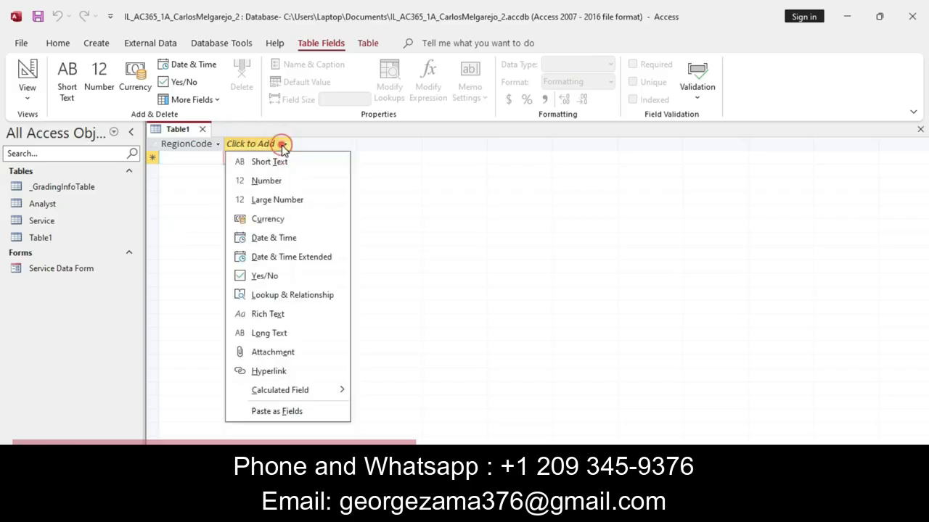
left_click(259, 161)
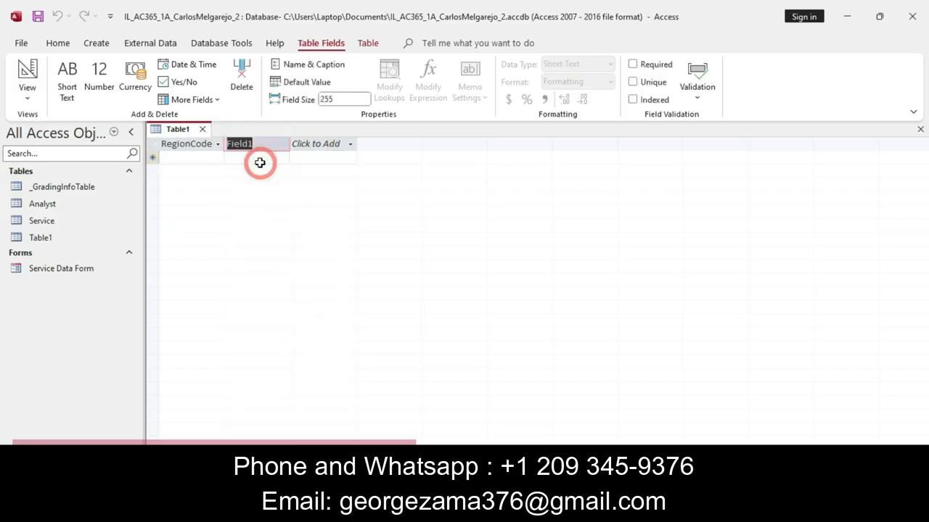
key("BackSpace")
type("RegionName")
key("Return")
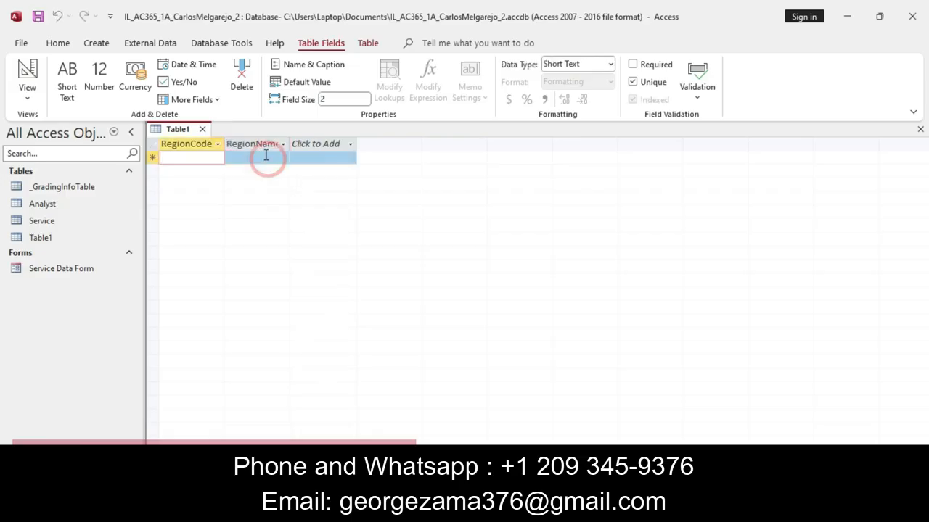
left_click(263, 145)
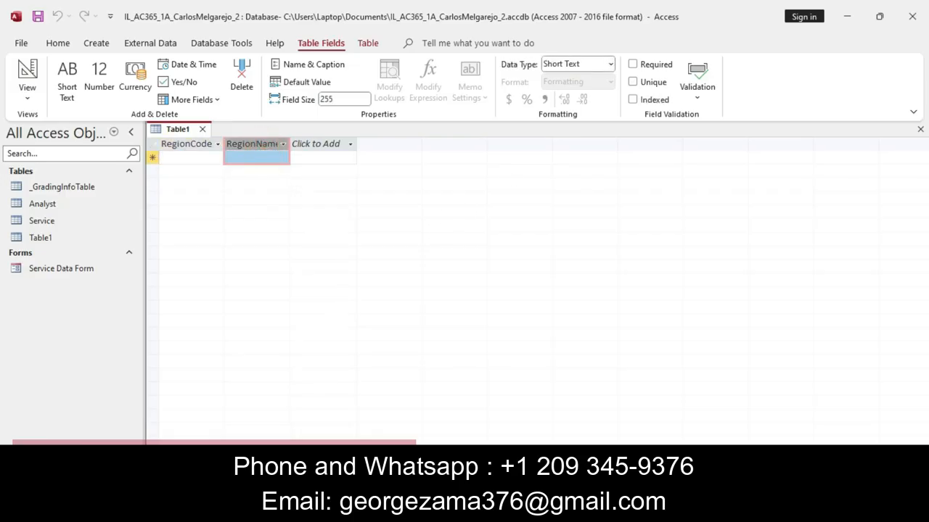
Switch to the Word instructions, select the table name Region in step 1d, and return to Access.
key("alt+Tab")
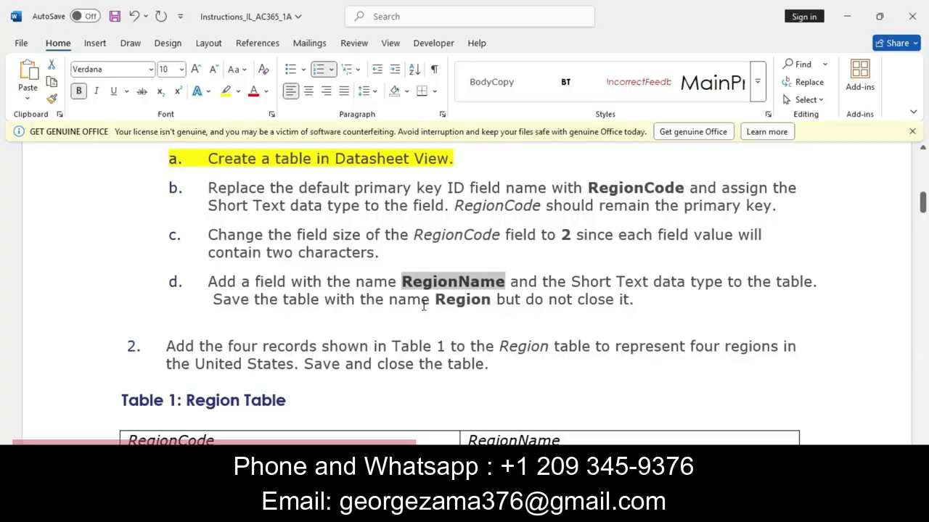
left_click_drag(436, 302, 490, 301)
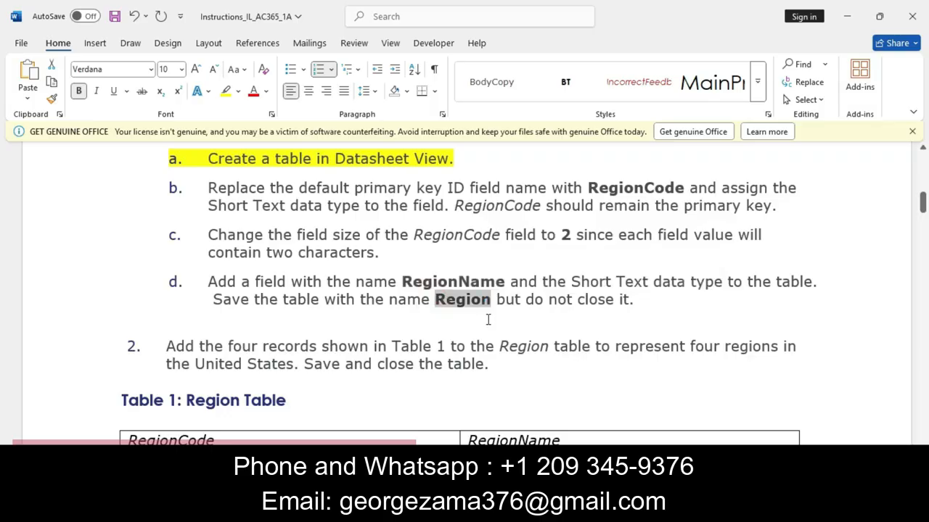
key("alt+Tab")
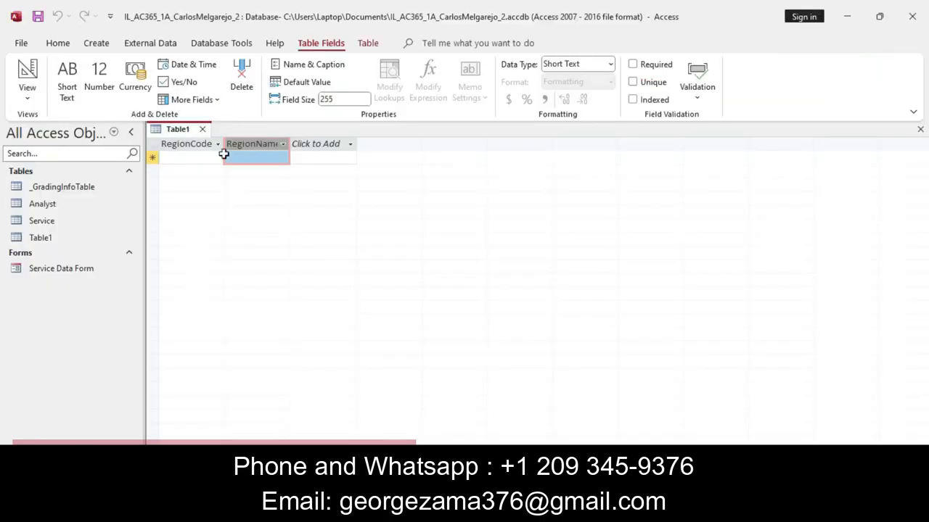
Close the new table, saving it under the name Region, and reopen it in Datasheet View.
right_click(191, 129)
left_click(227, 160)
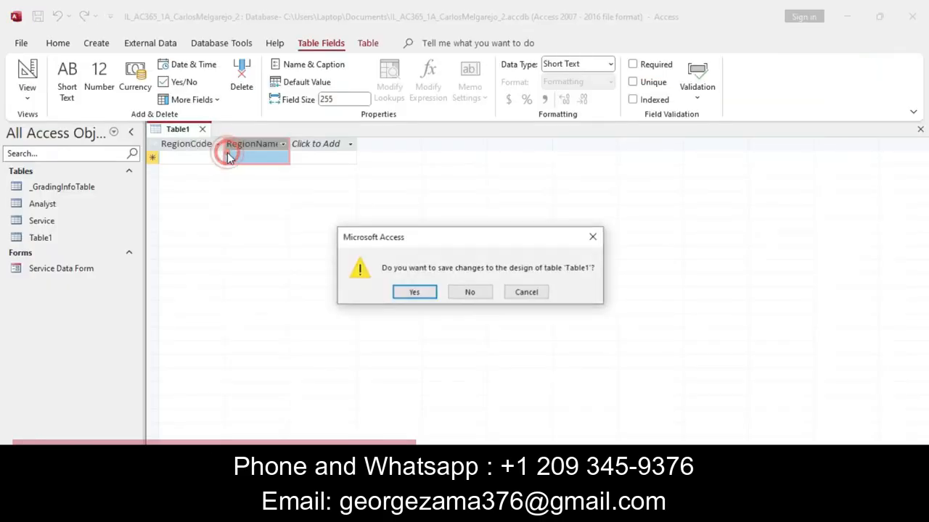
left_click(424, 293)
key("BackSpace")
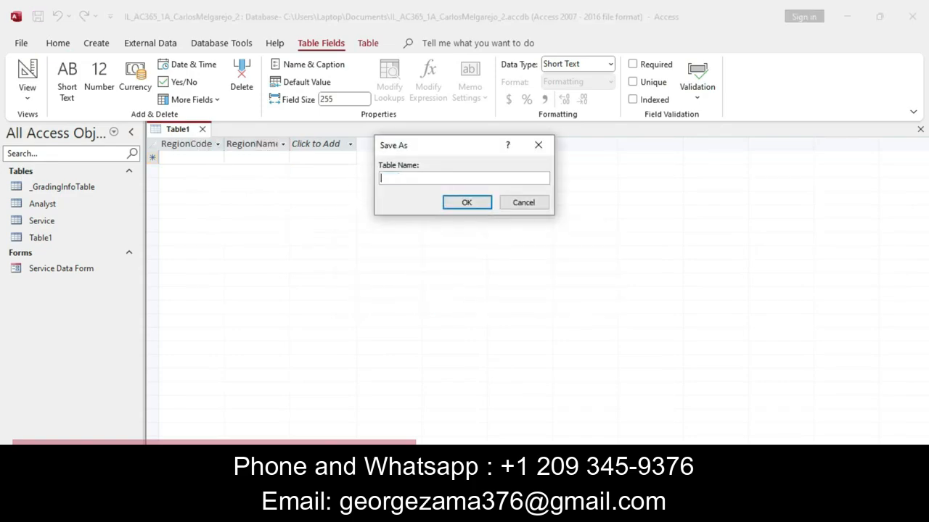
type("Region")
left_click(466, 204)
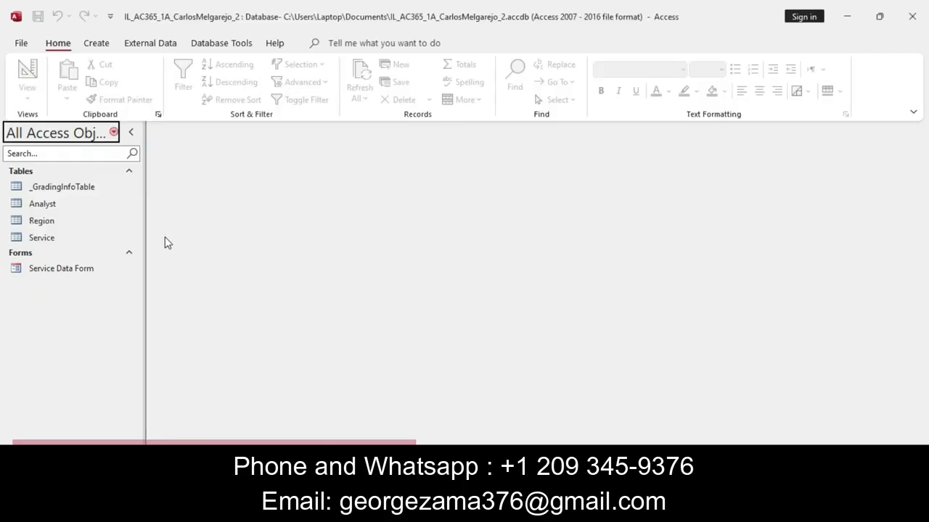
double_click(56, 223)
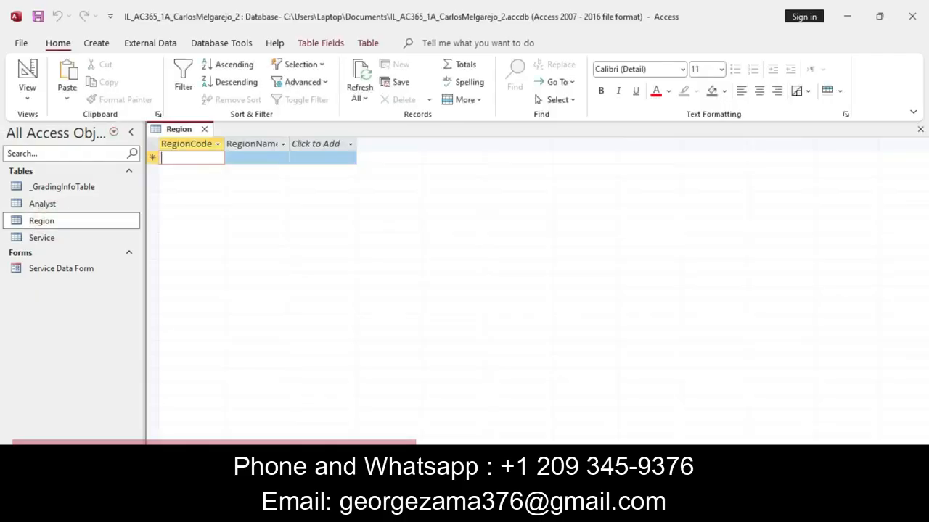
Switch to the Word instructions and highlight the step 2 paragraph about adding four records in yellow.
key("alt+Tab")
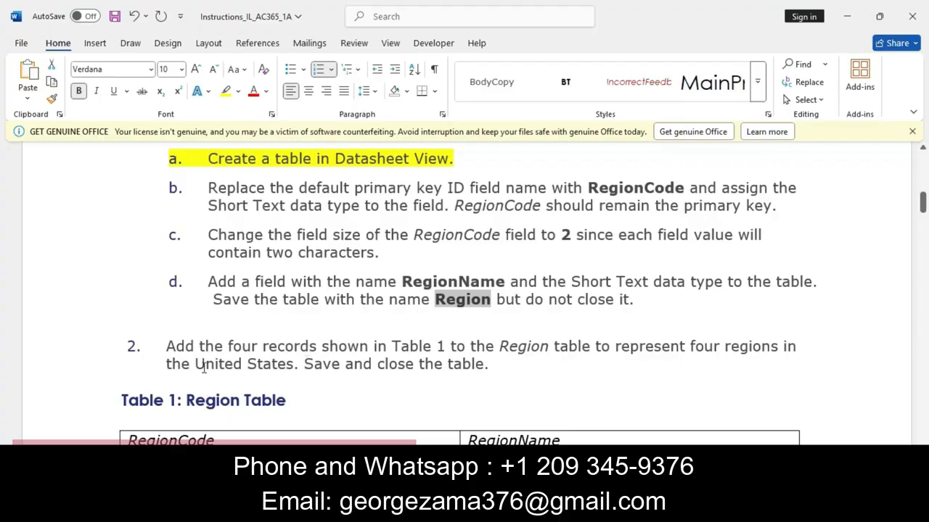
triple_click(166, 345)
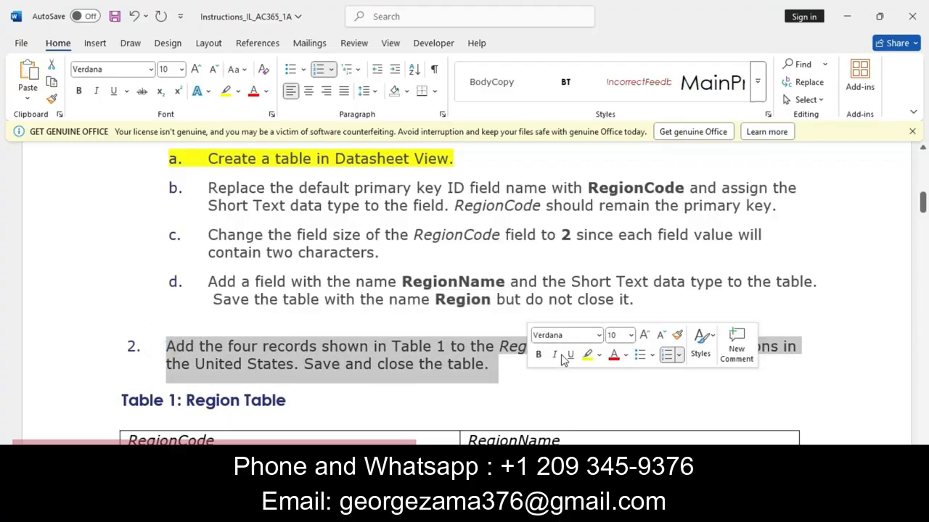
left_click(589, 356)
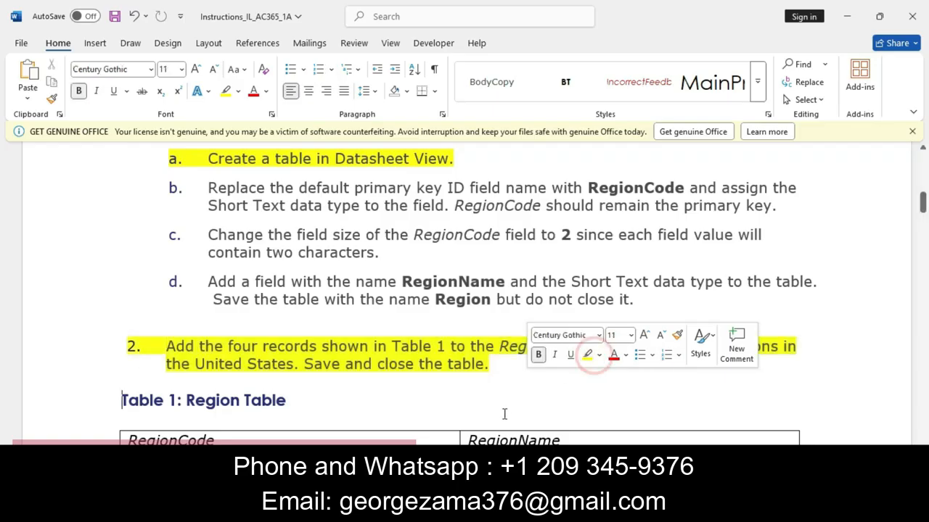
left_click(515, 400)
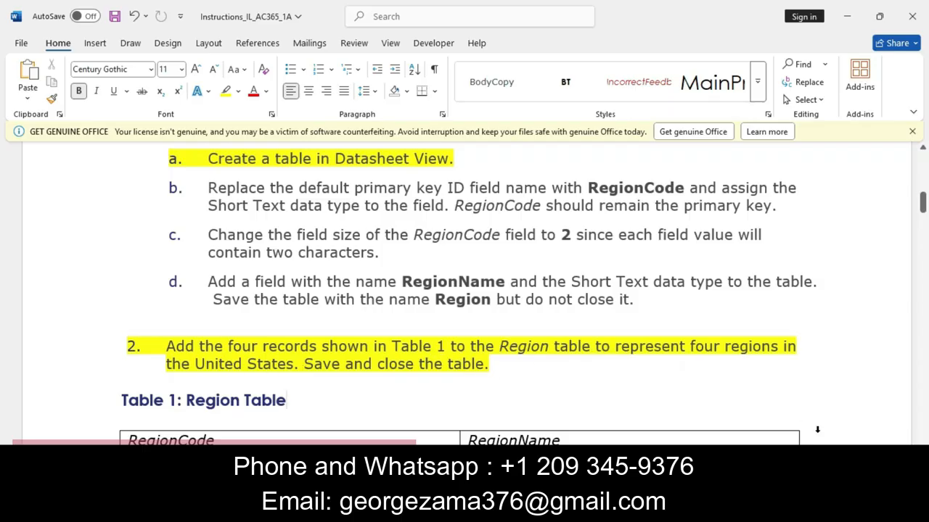
Copy the code CE from Table 1 in the Word instructions into the first RegionCode cell of the Access Region table.
scroll(106, 337, "down", 5)
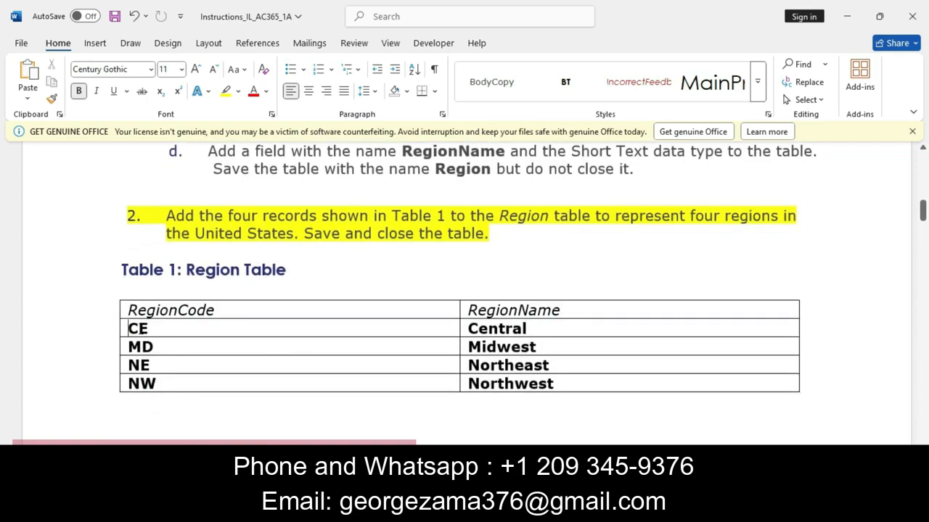
left_click_drag(129, 329, 151, 332)
key("ctrl+c")
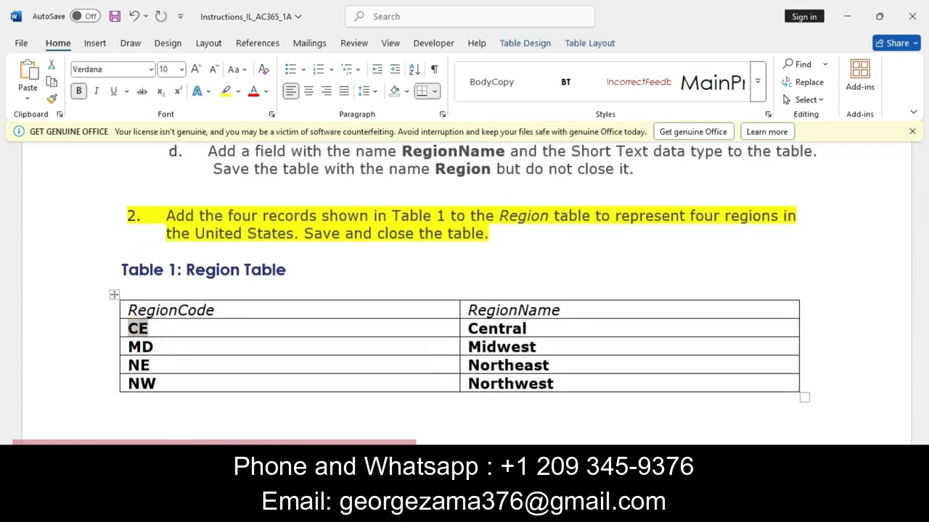
key("alt+Tab")
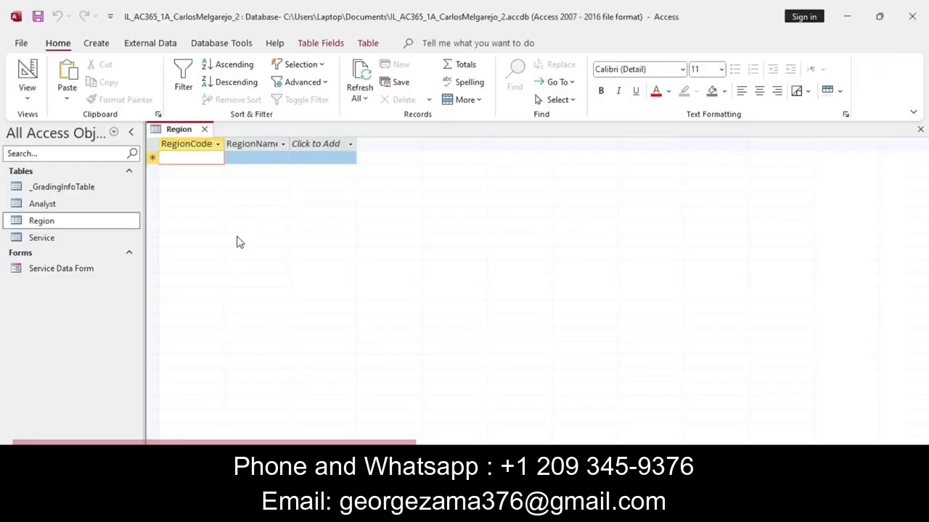
key("ctrl+v")
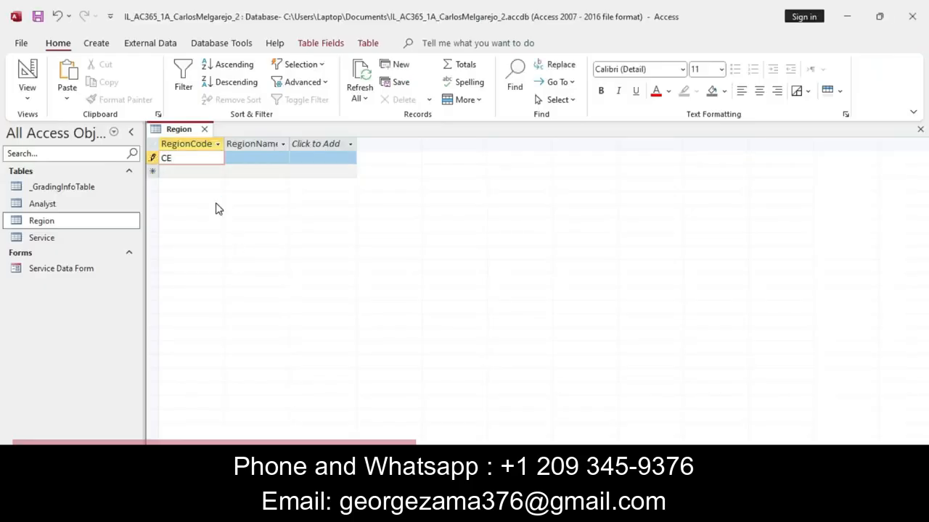
key("Tab")
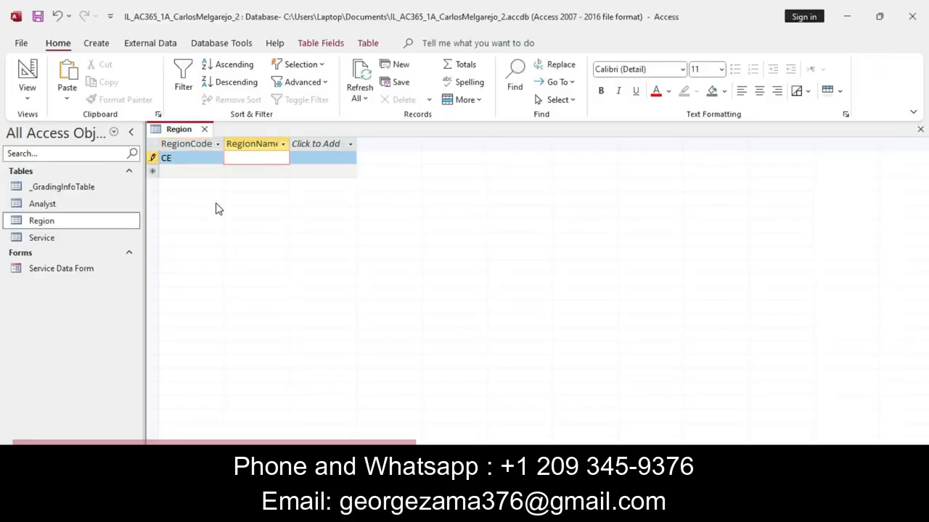
Copy the code MD from Table 1 in the Word instructions into the second RegionCode cell of the Access Region table.
left_click(174, 171)
key("alt+Tab")
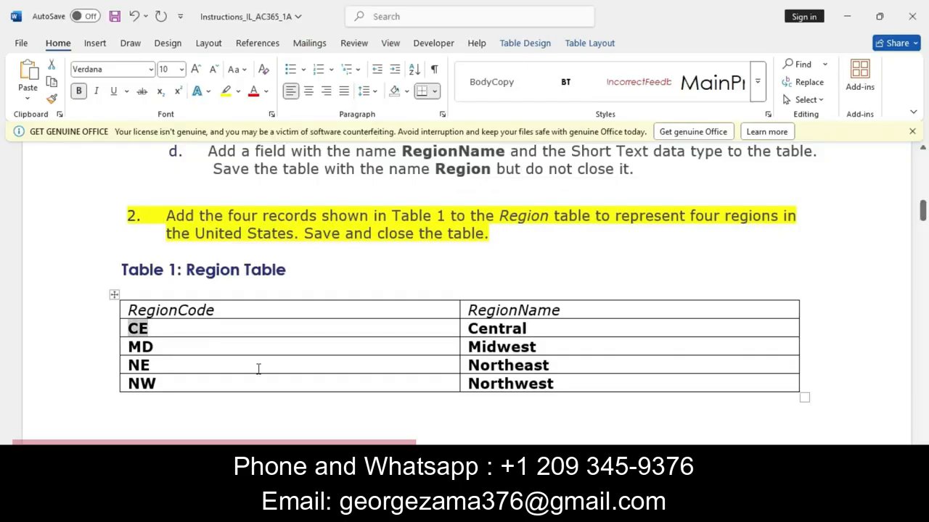
double_click(134, 347)
key("ctrl+c")
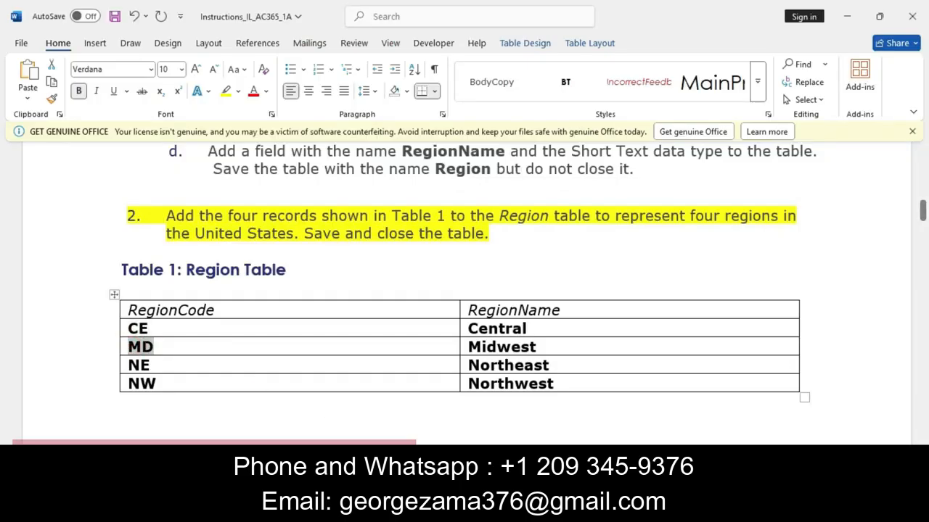
key("alt+Tab")
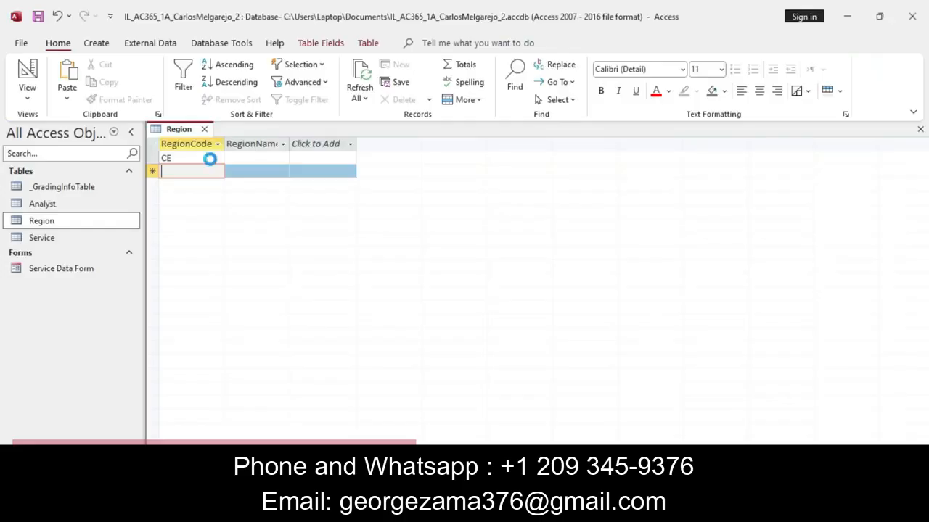
key("ctrl+v")
Copy the code NE from Table 1 in Word into the third RegionCode cell of the Access Region table.
left_click(172, 184)
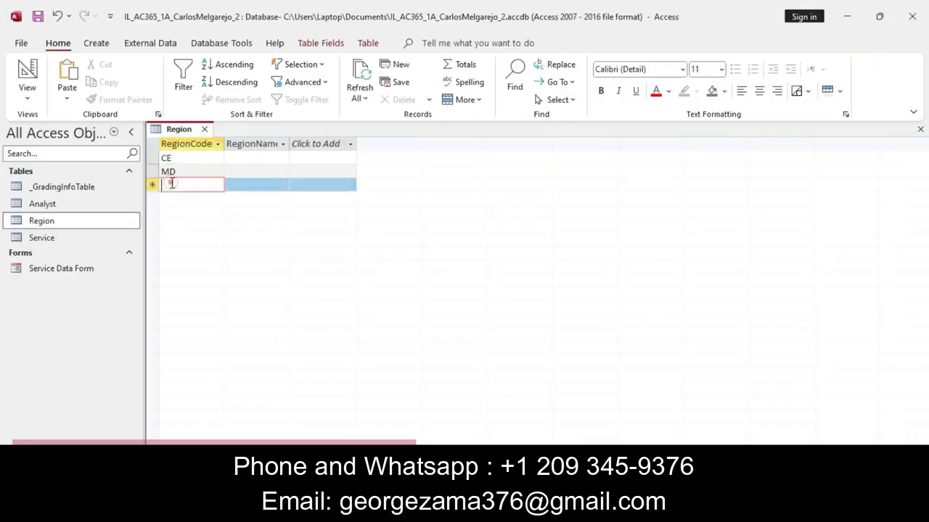
key("alt+Tab")
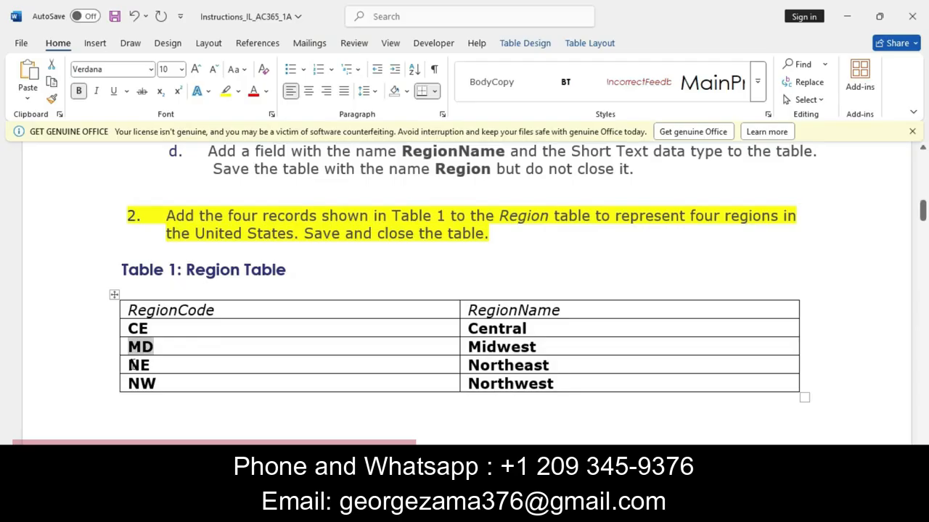
left_click_drag(131, 364, 154, 367)
key("ctrl+c")
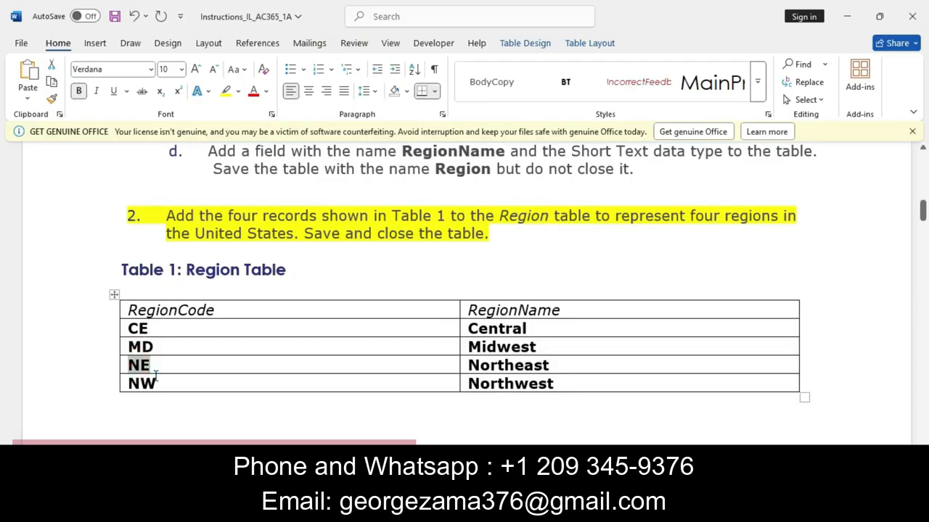
key("alt+Tab")
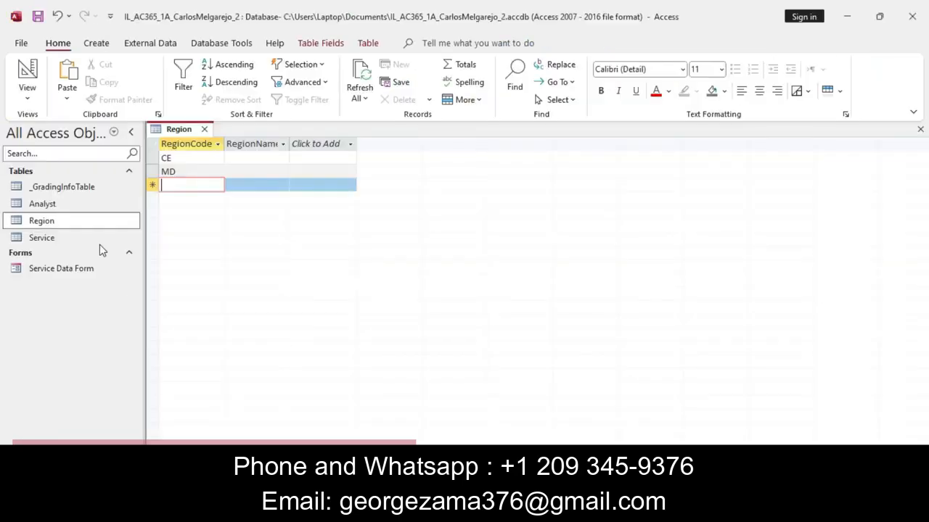
key("ctrl+v")
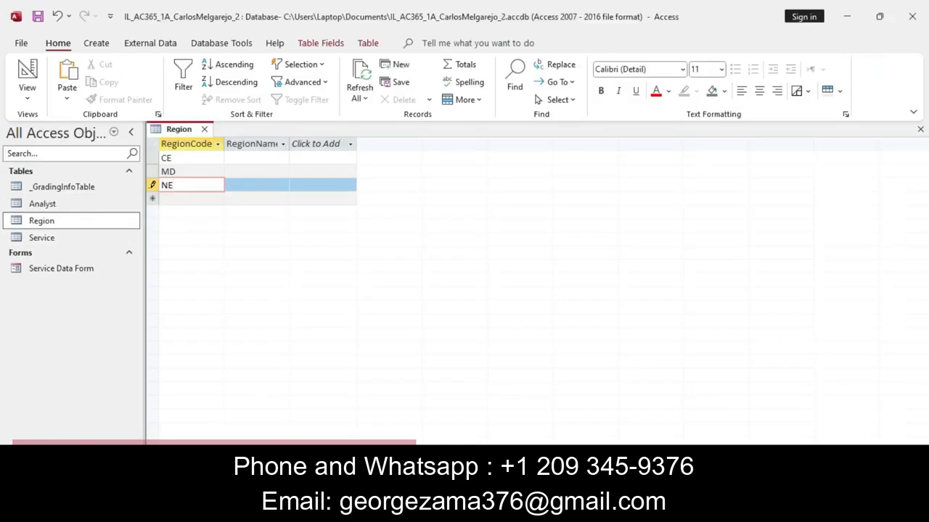
Copy the code NW from Table 1 in Word into the fourth RegionCode cell of the Access Region table.
key("alt+Tab")
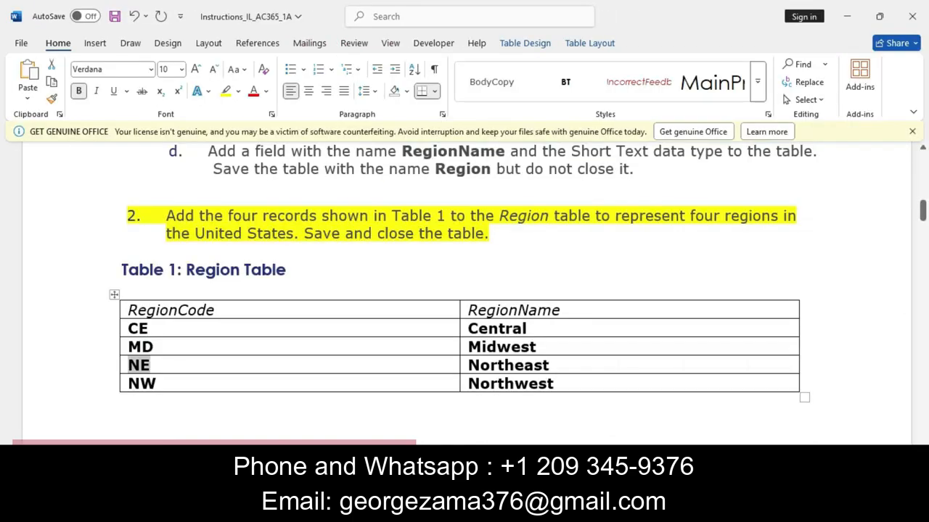
double_click(129, 382)
key("ctrl+c")
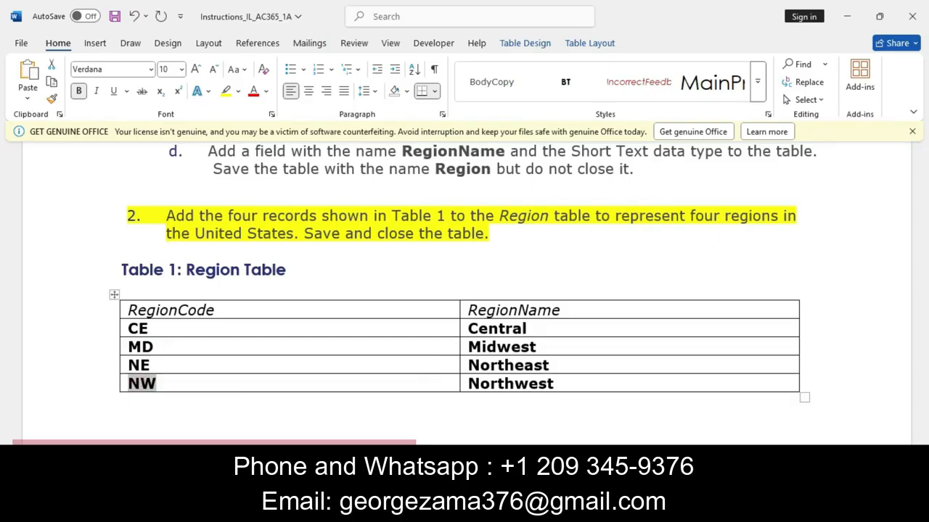
key("alt+Tab")
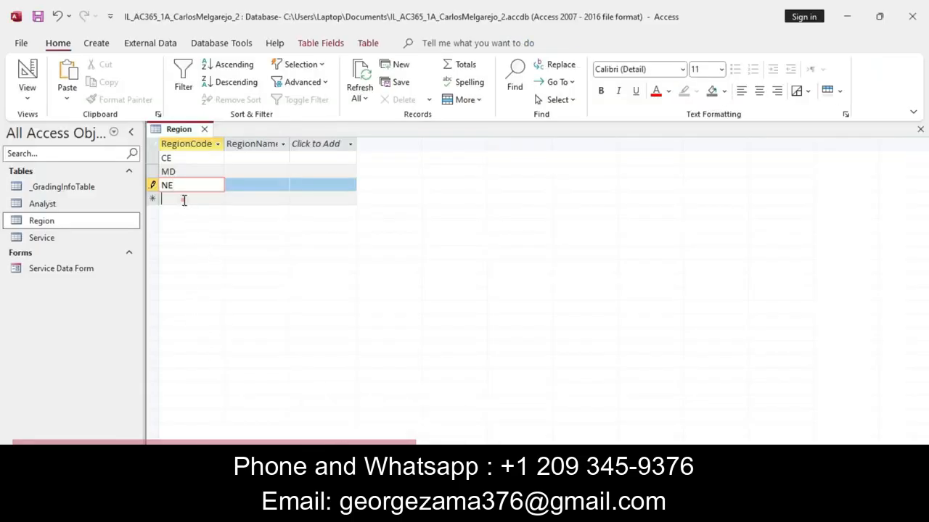
left_click(184, 200)
key("ctrl+v")
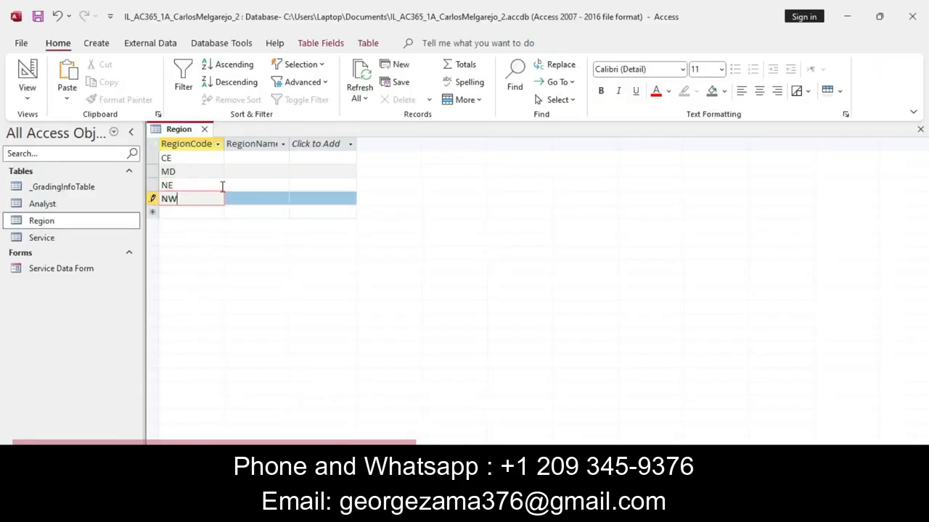
Copy the name Central from Table 1 in Word into the RegionName cell of the CE record in Access.
left_click(253, 157)
key("alt+Tab")
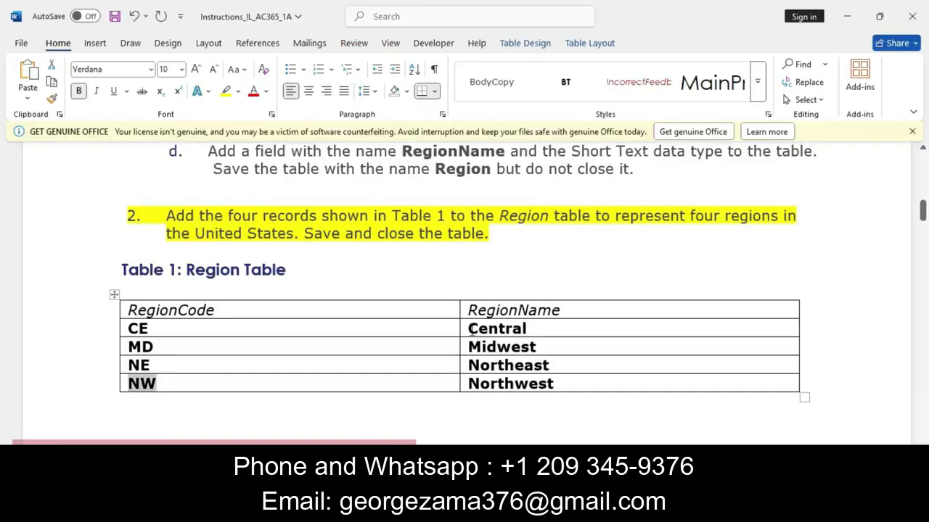
left_click_drag(471, 329, 534, 328)
key("ctrl+c")
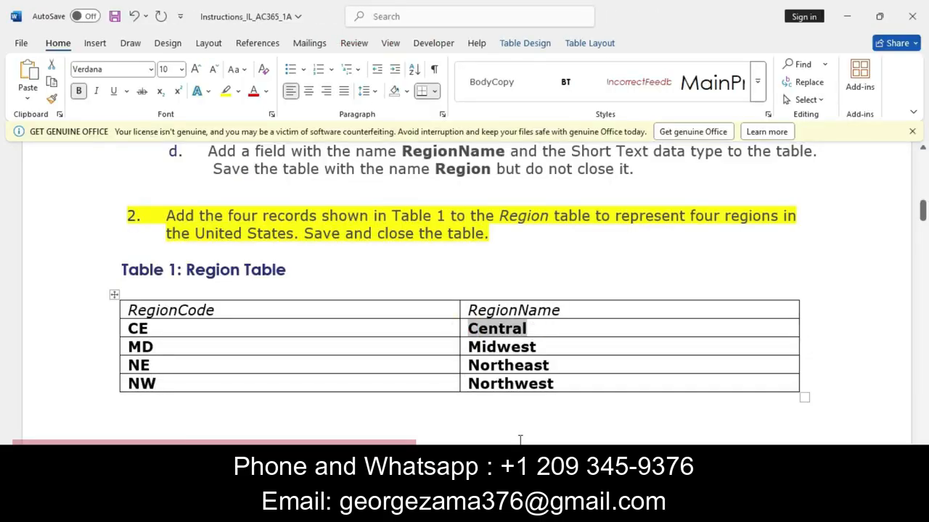
left_click(415, 508)
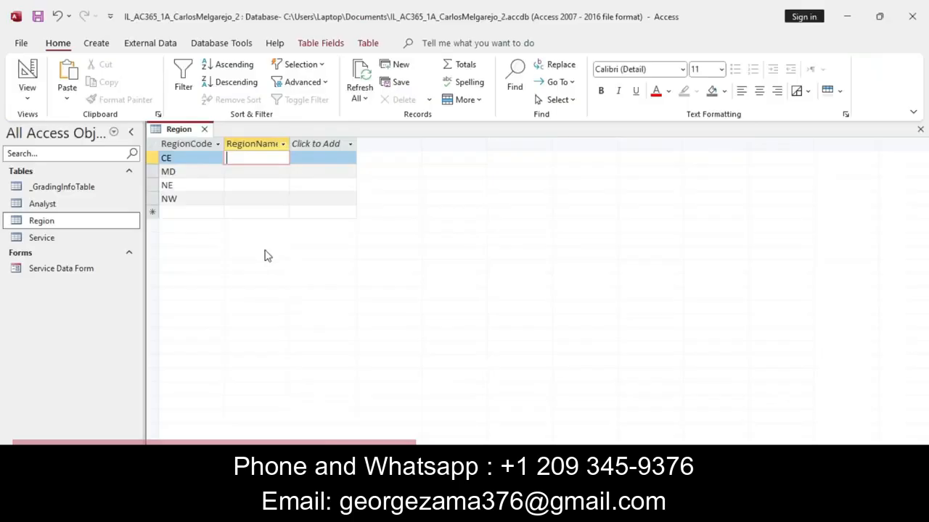
key("ctrl+v")
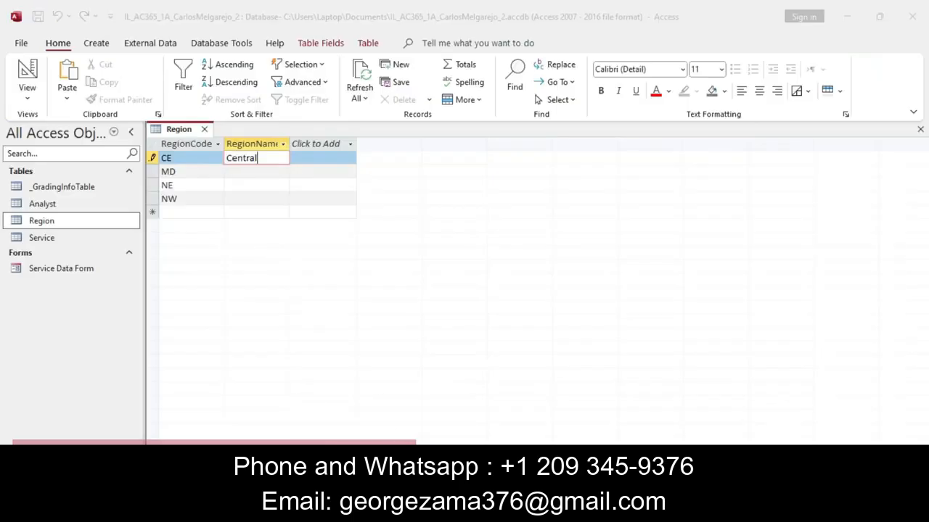
Copy the name Midwest from Table 1 in Word into the RegionName cell of the MD record in Access.
key("alt+Tab")
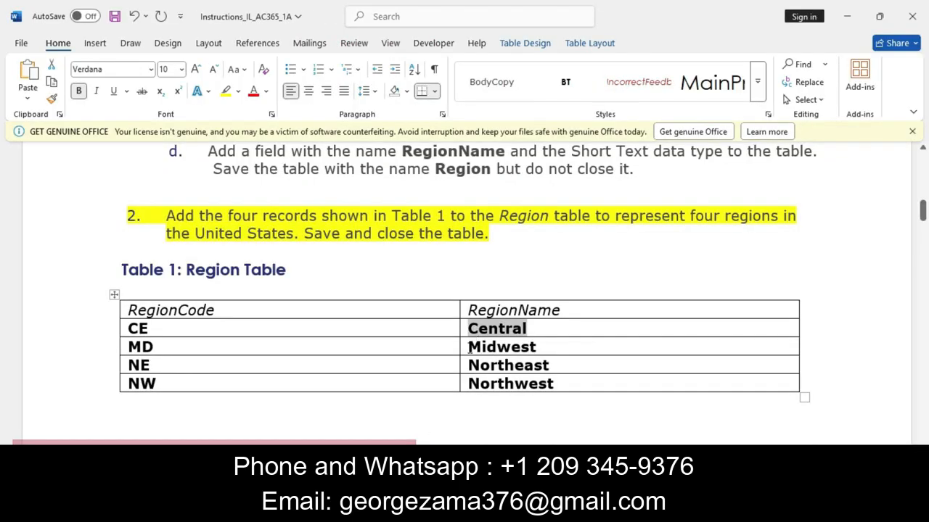
double_click(468, 347)
key("ctrl+c")
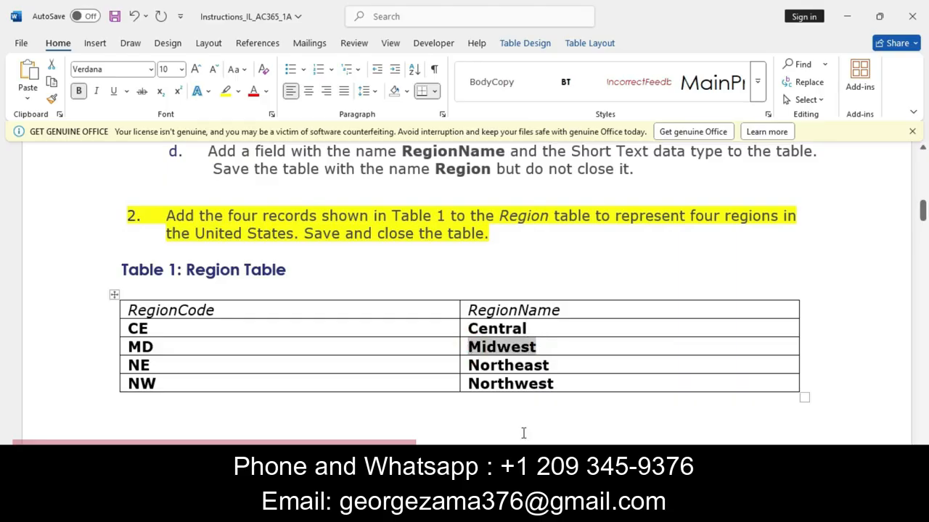
key("alt+Tab")
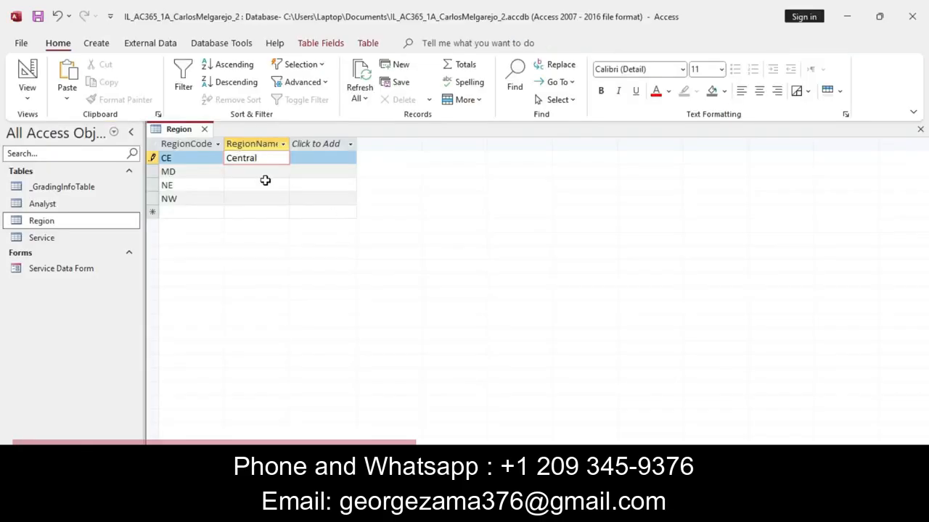
left_click(262, 174)
key("ctrl+v")
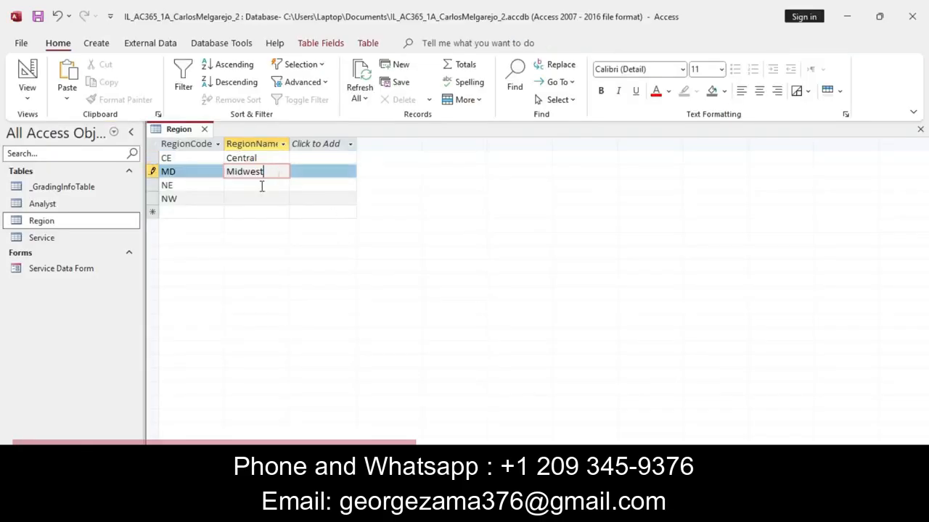
Copy the name Northeast from Table 1 in Word into the RegionName cell of the NE record in Access.
key("alt+Tab")
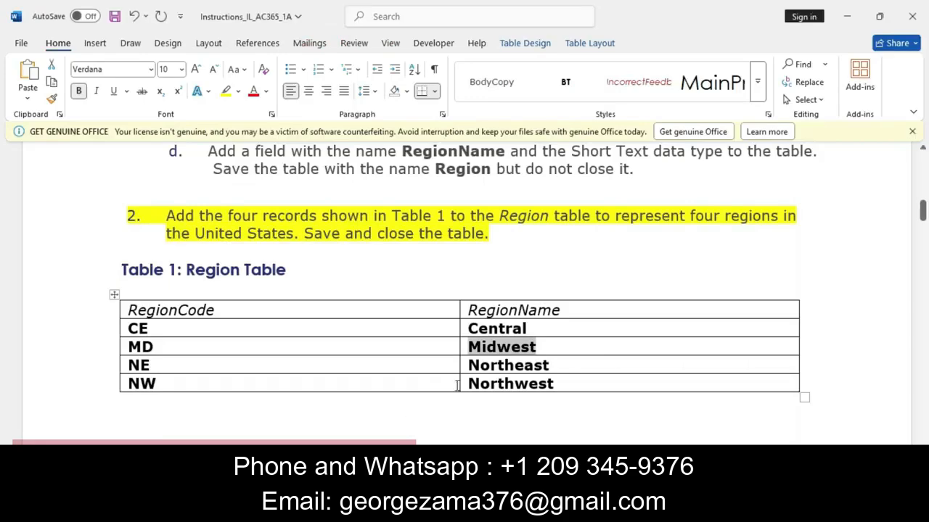
left_click_drag(472, 368, 549, 371)
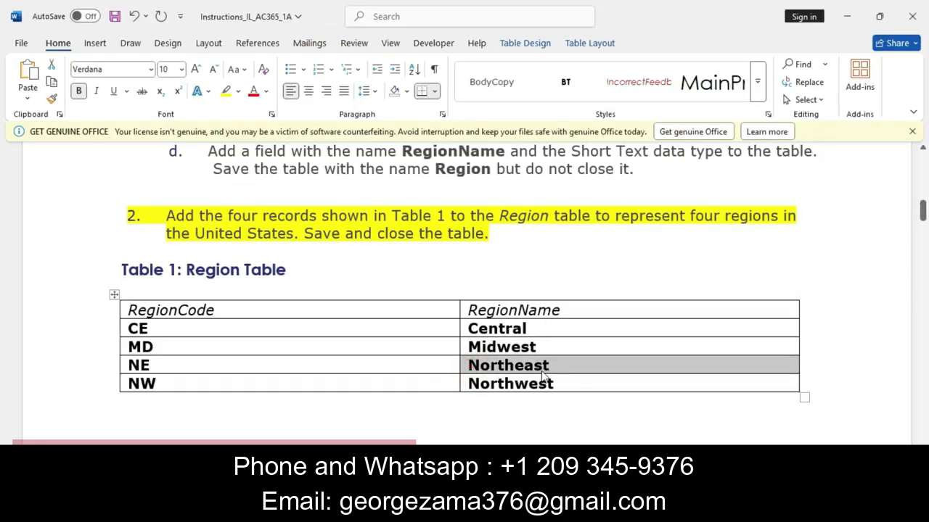
key("ctrl+c")
key("alt+Tab")
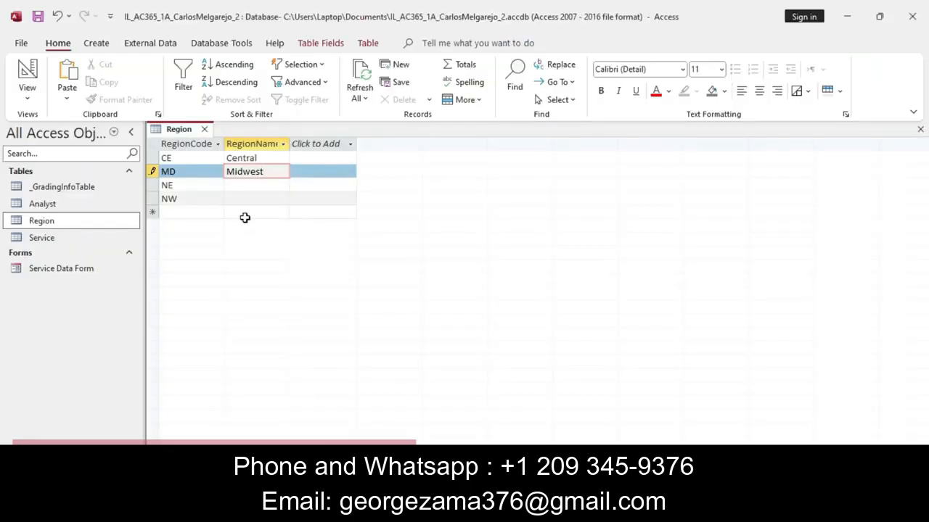
left_click(241, 185)
key("ctrl+v")
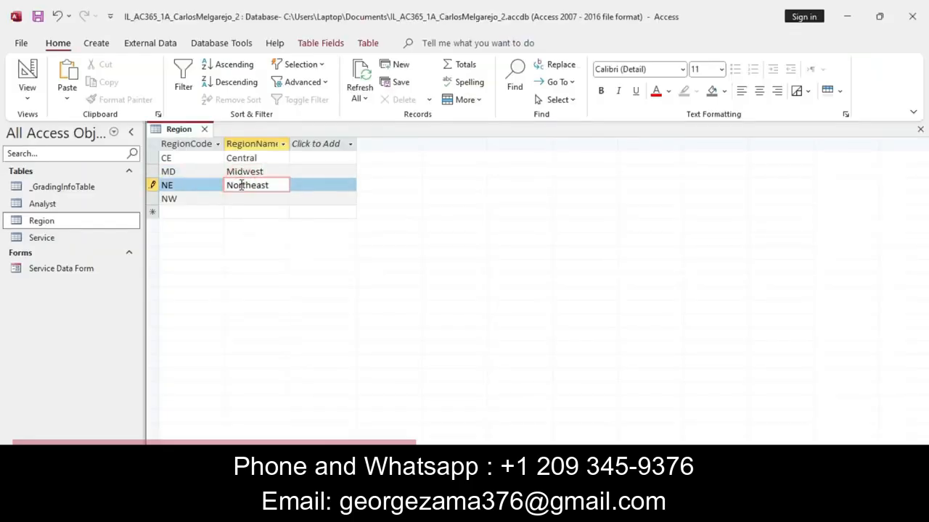
Copy the name Northwest from Table 1 in Word into the RegionName cell of the NW record in Access.
left_click(239, 200)
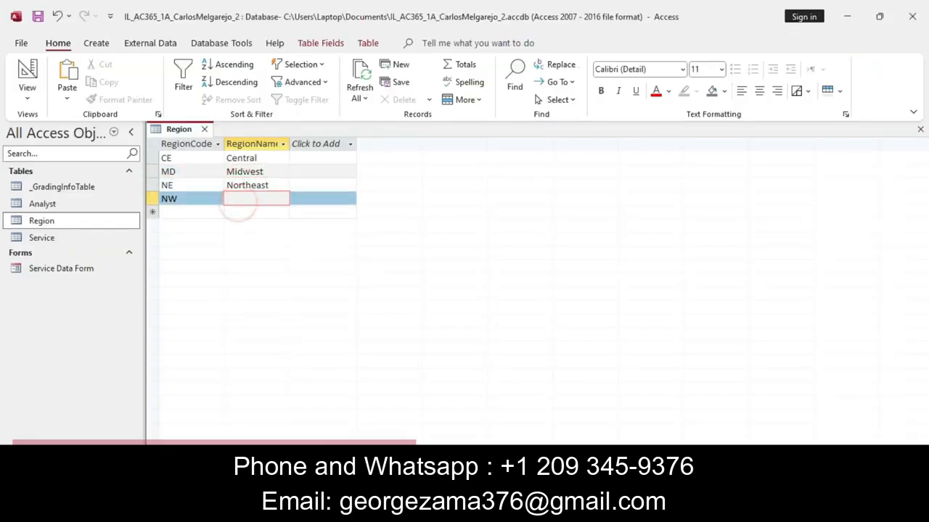
key("alt+Tab")
left_click(469, 383)
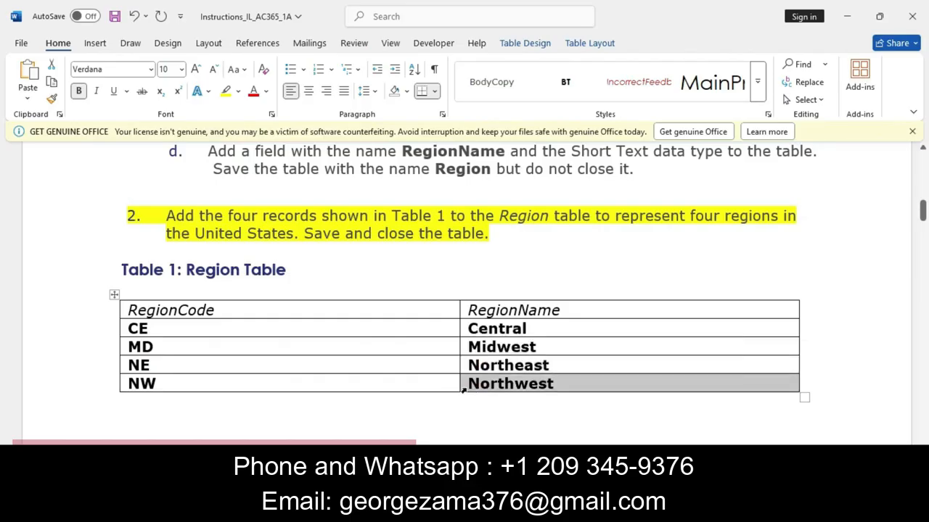
key("alt+Tab")
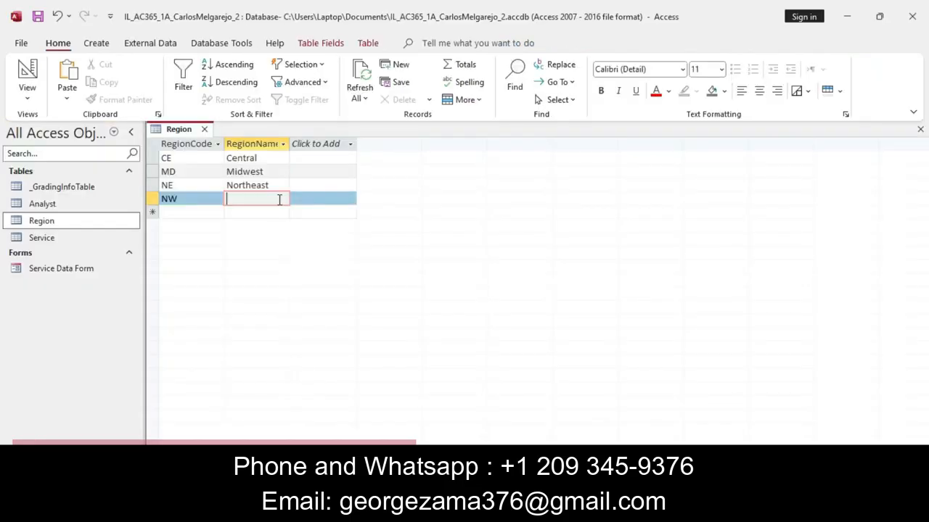
key("ctrl+v")
Check the Word instructions once more, return to Access, and save and close the Region table.
key("alt+Tab")
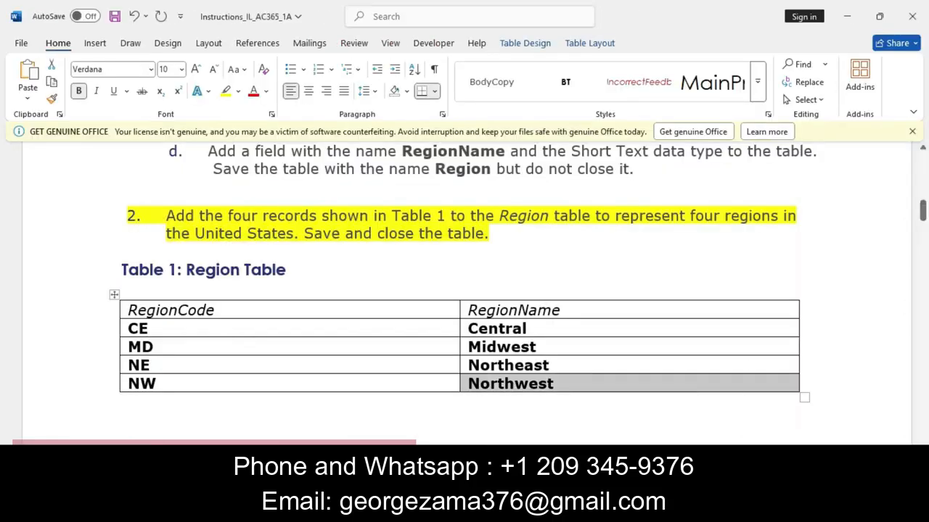
key("alt+Tab")
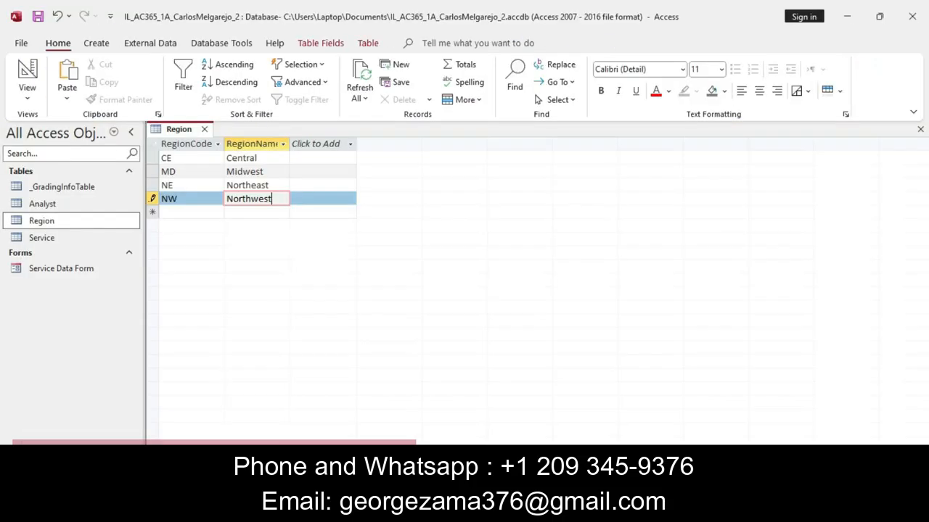
right_click(188, 128)
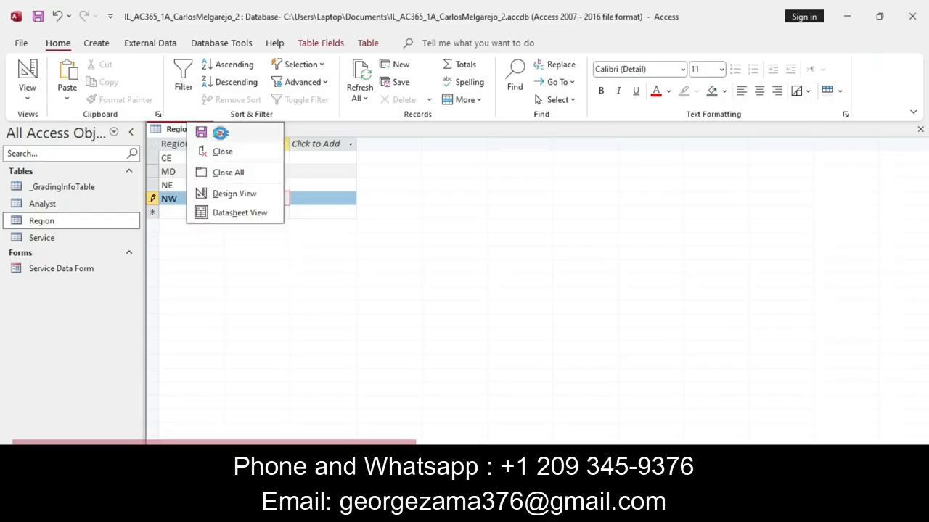
left_click(220, 133)
left_click(204, 129)
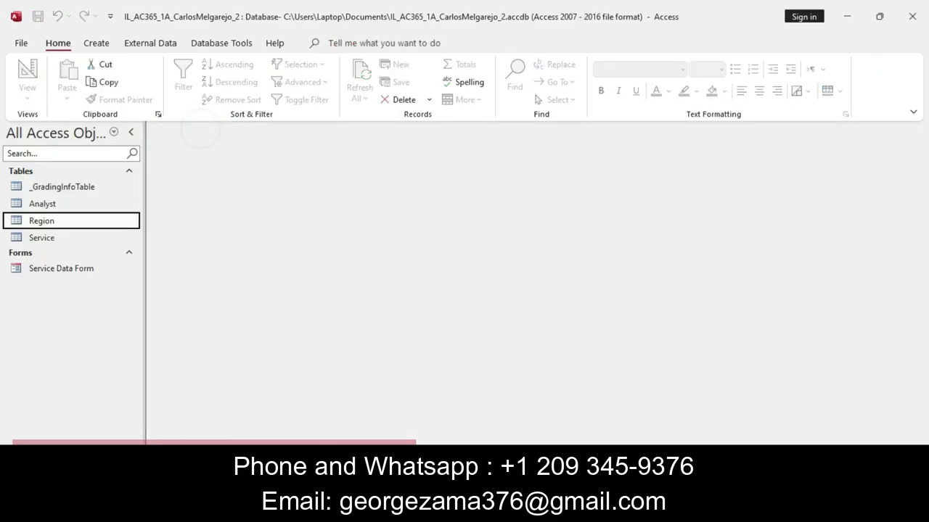
Switch to the Word instructions and highlight all of step 3, about creating the Client table, in yellow.
left_click(435, 507)
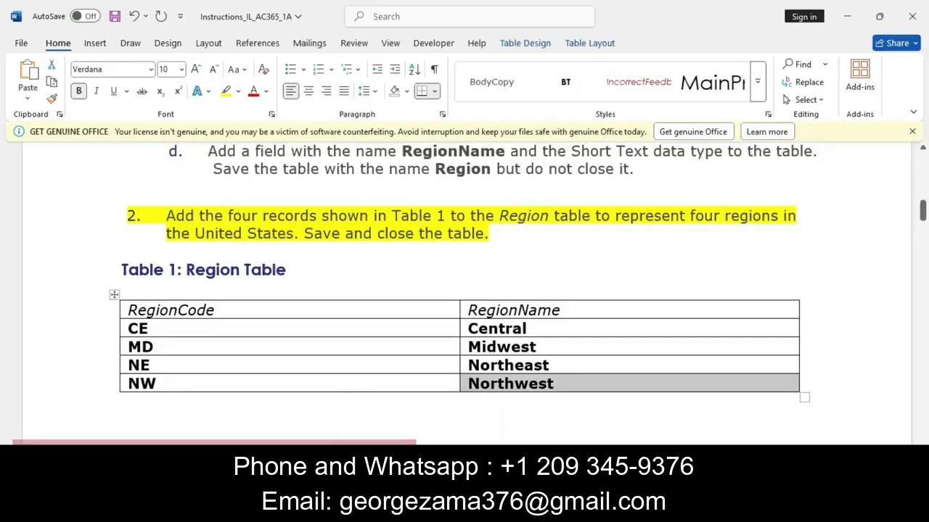
scroll(464, 290, "down", 5)
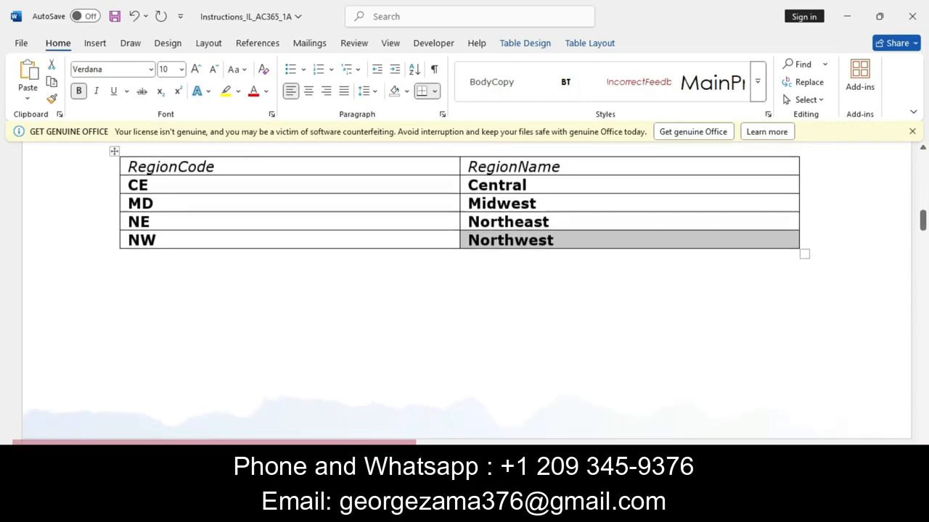
scroll(331, 247, "down", 5)
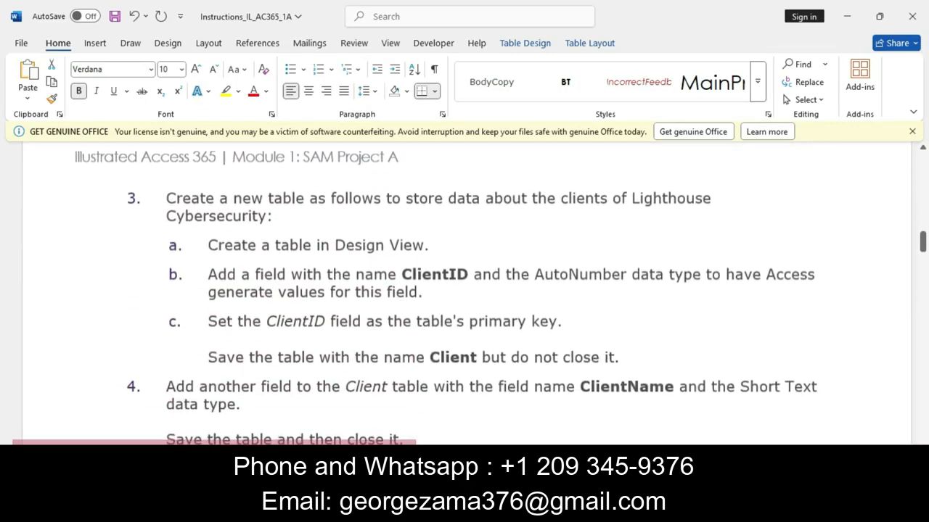
left_click_drag(161, 195, 627, 361)
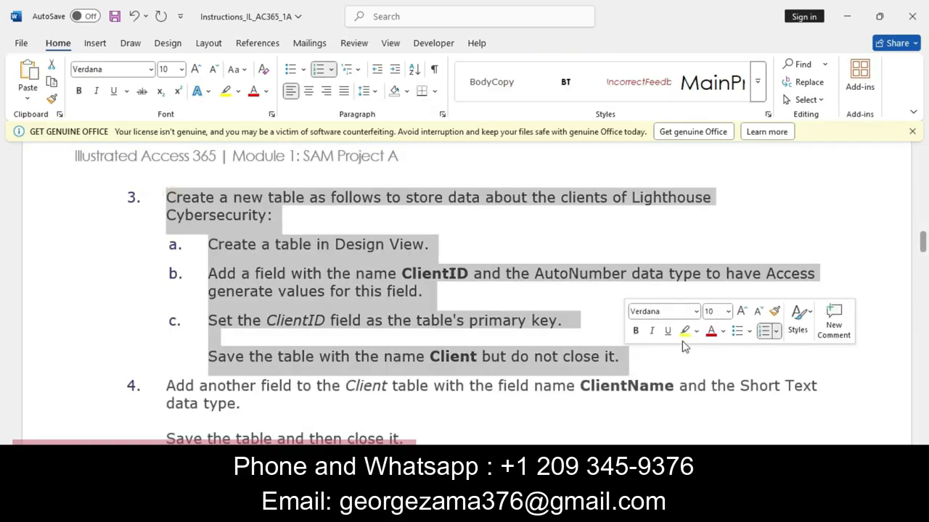
left_click(684, 330)
left_click(655, 359)
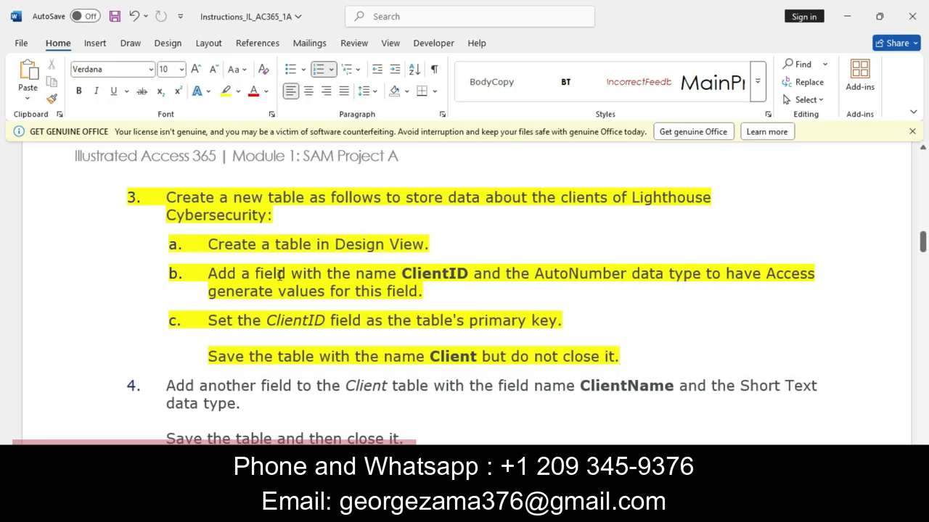
Return to Access and create a new table in Design View.
key("alt+Tab")
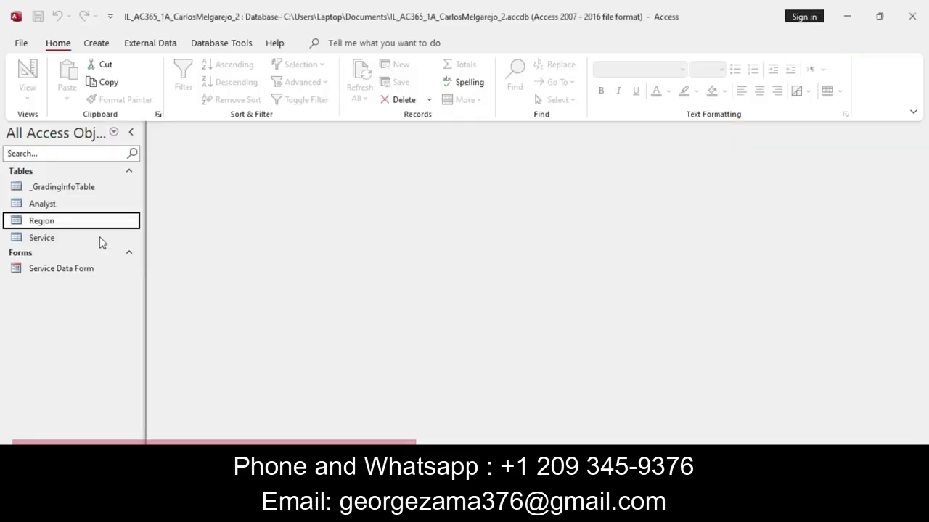
left_click(96, 44)
left_click(110, 81)
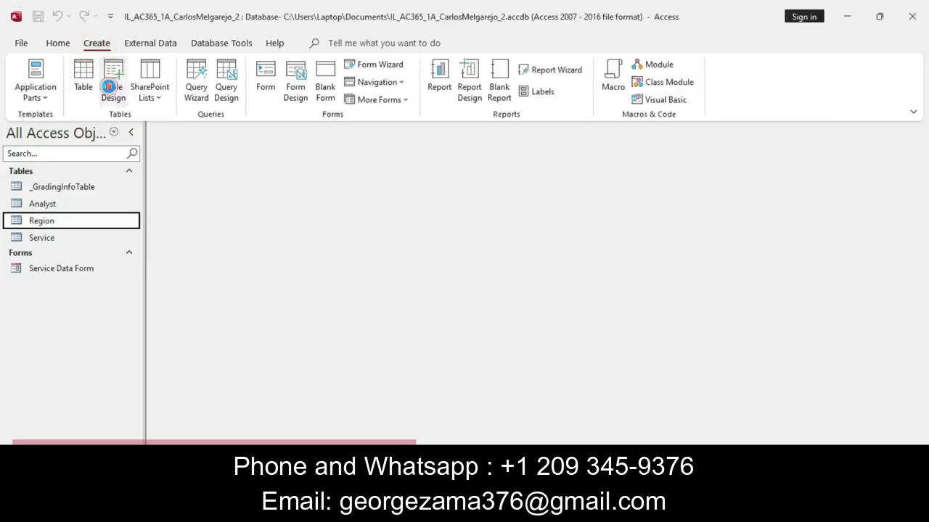
Copy the name ClientID from the Word instructions into the new table's first field in Access and set its data type to AutoNumber.
key("alt+Tab")
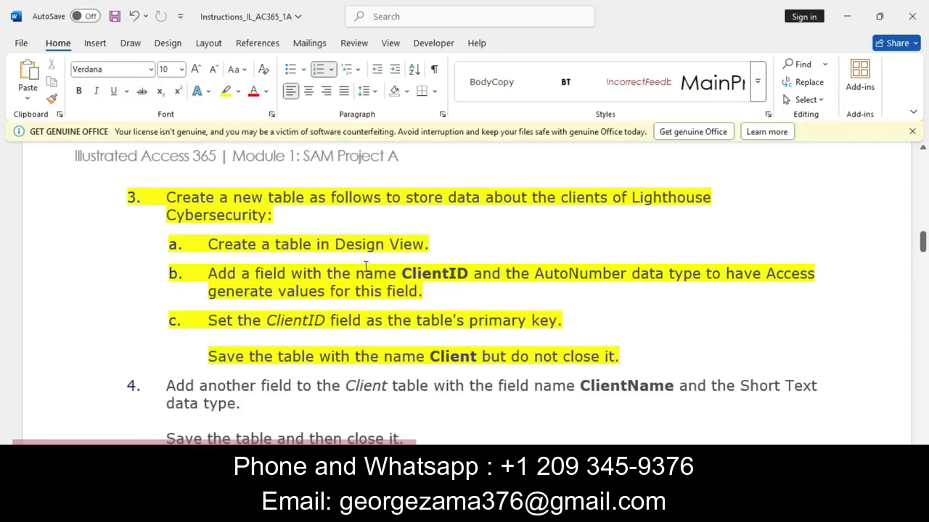
left_click_drag(403, 273, 468, 276)
key("ctrl+c")
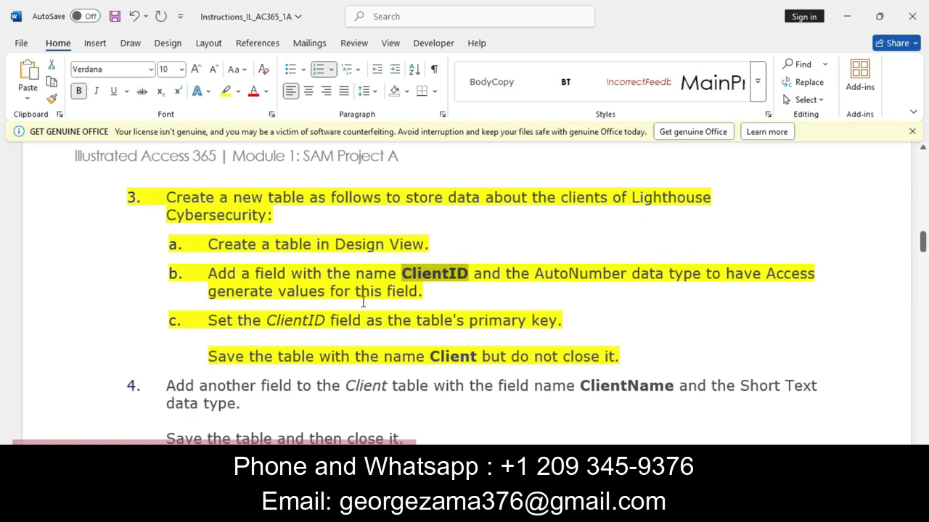
key("alt+Tab")
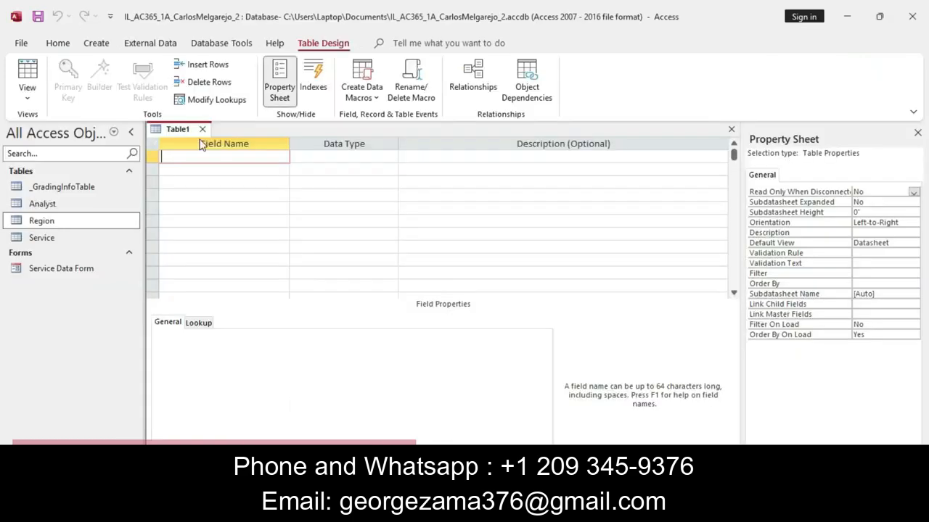
key("ctrl+v")
left_click(317, 157)
left_click(391, 158)
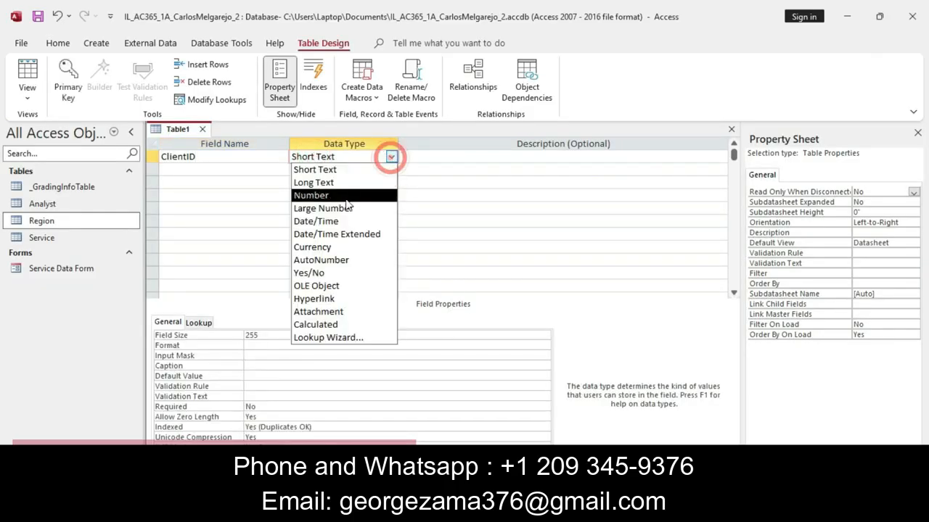
left_click(322, 261)
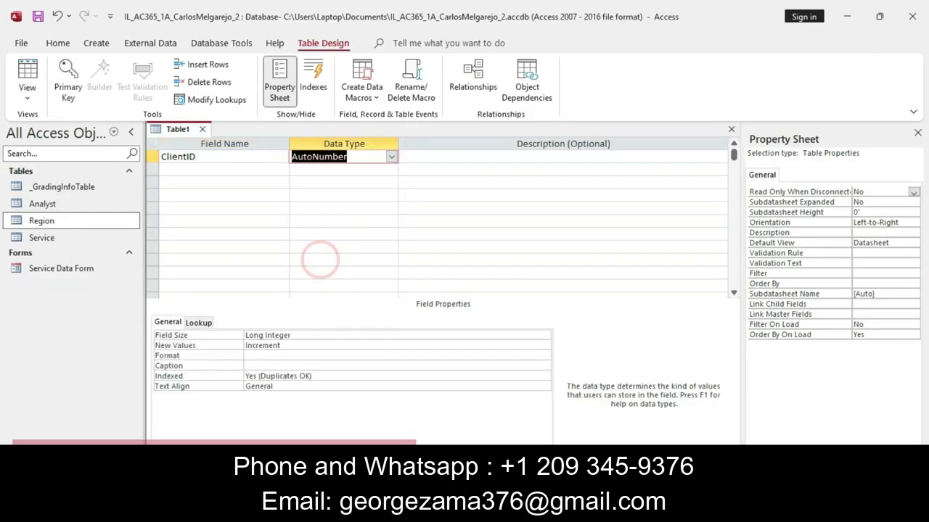
Check step 3c in the Word instructions, return to Access, and set the ClientID field as the primary key.
key("alt+Tab")
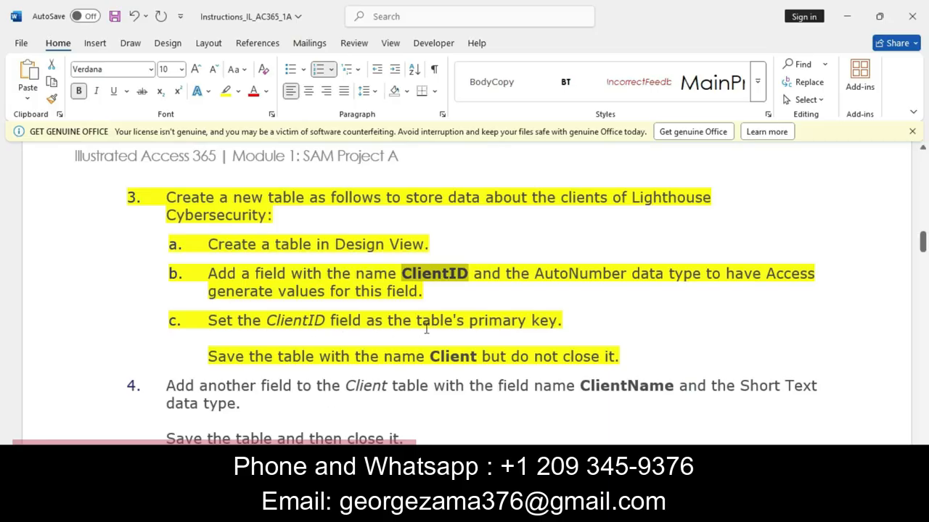
left_click(383, 509)
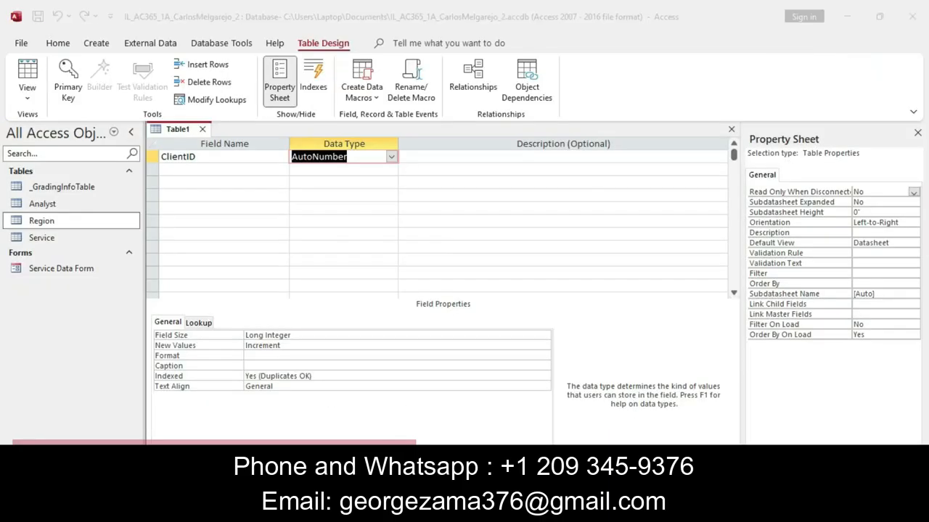
left_click(149, 156)
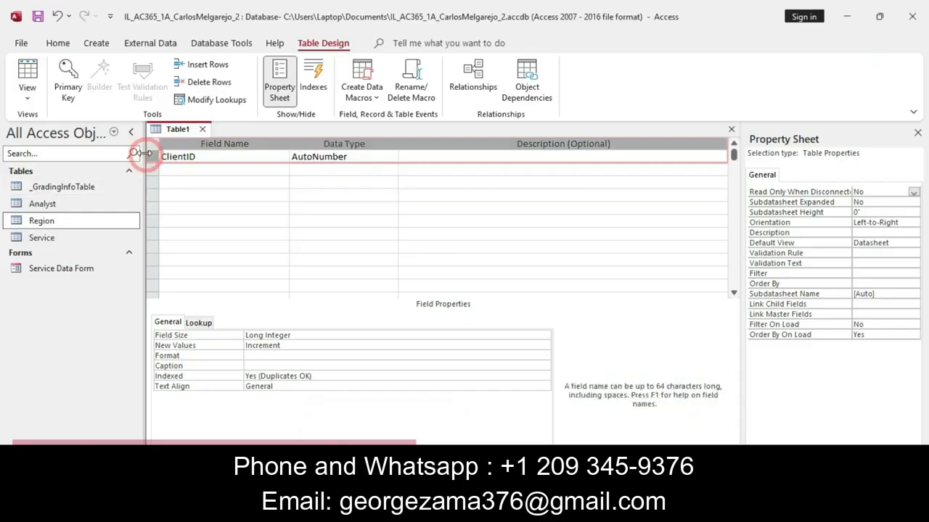
left_click(66, 76)
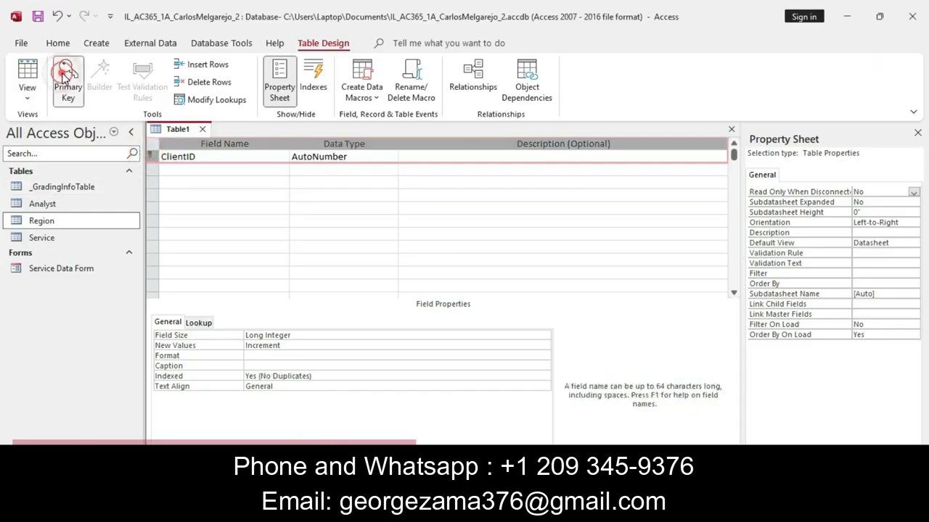
Copy the name Client from the Word instructions and save the new Access table under that name, leaving it open.
left_click(383, 510)
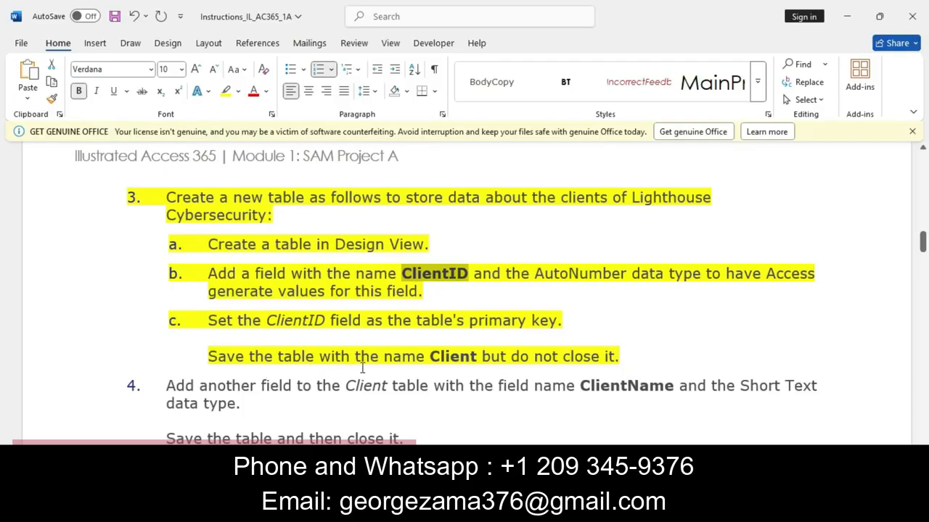
left_click_drag(433, 357, 475, 359)
key("ctrl+c")
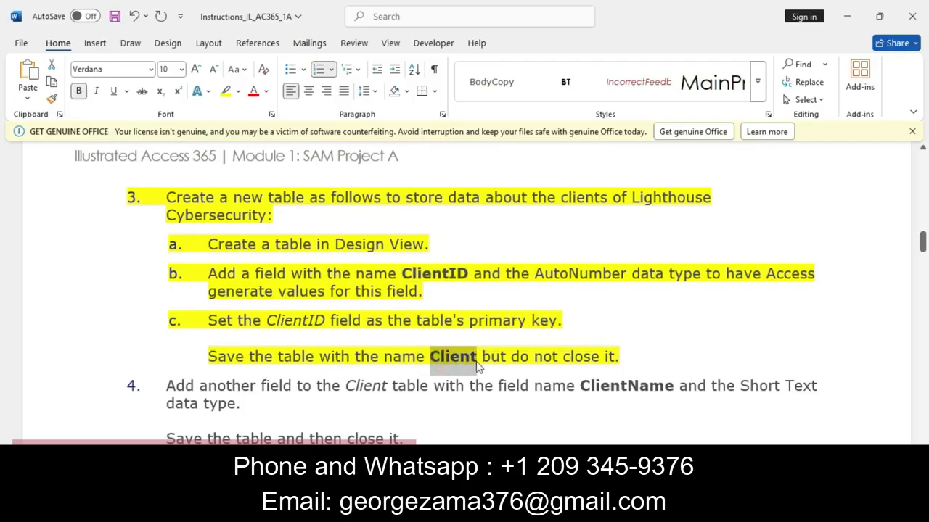
left_click(408, 509)
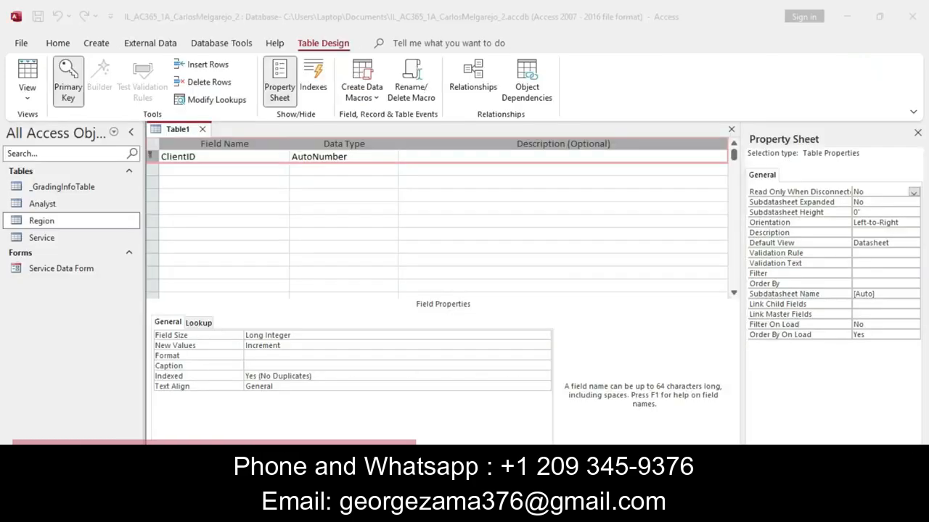
right_click(180, 137)
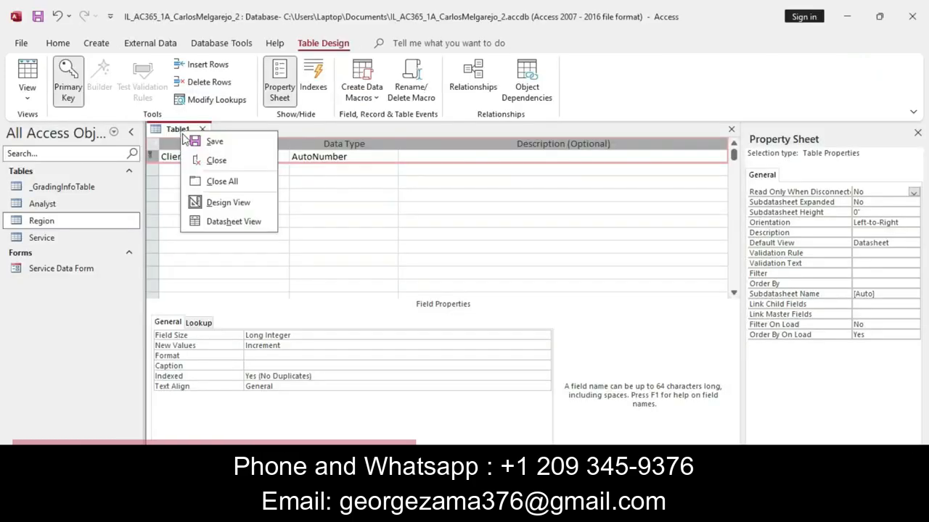
left_click(211, 144)
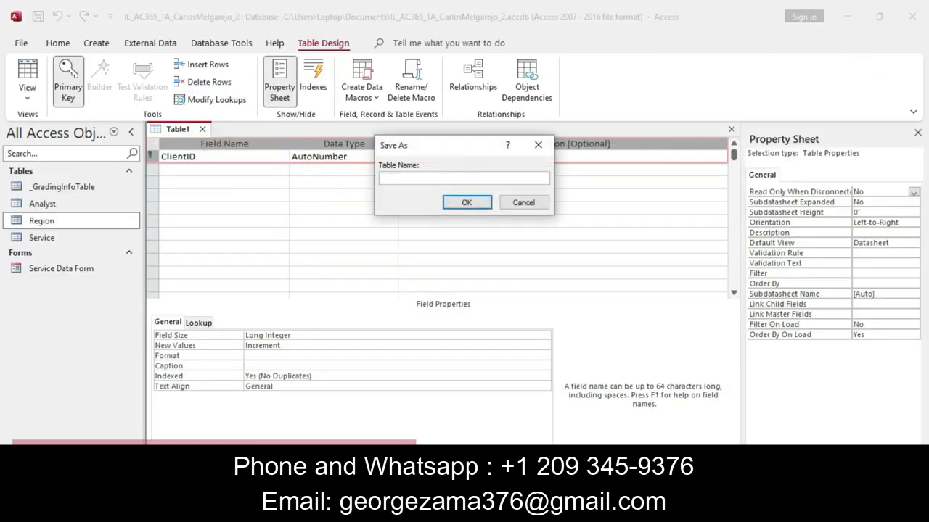
left_click(451, 203)
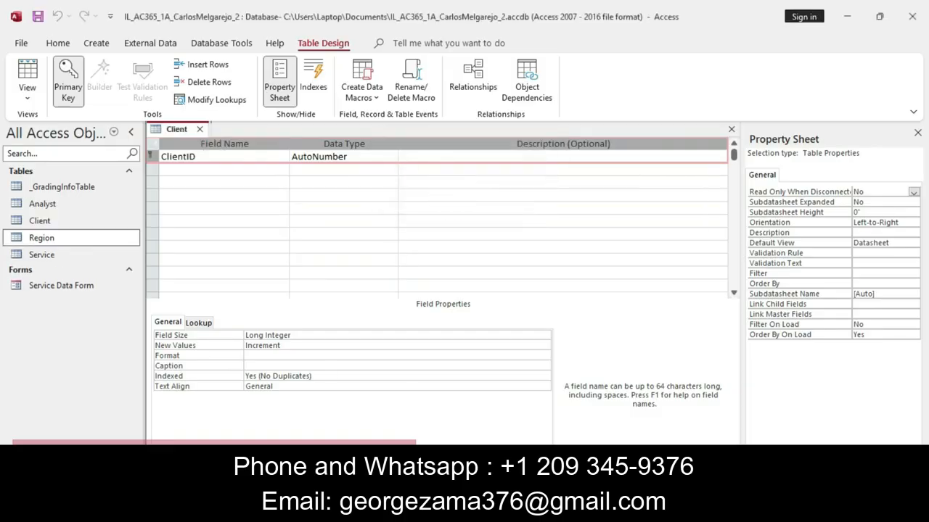
Switch to the Word instructions and highlight step 4, including its save-and-close line, in yellow.
left_click(437, 509)
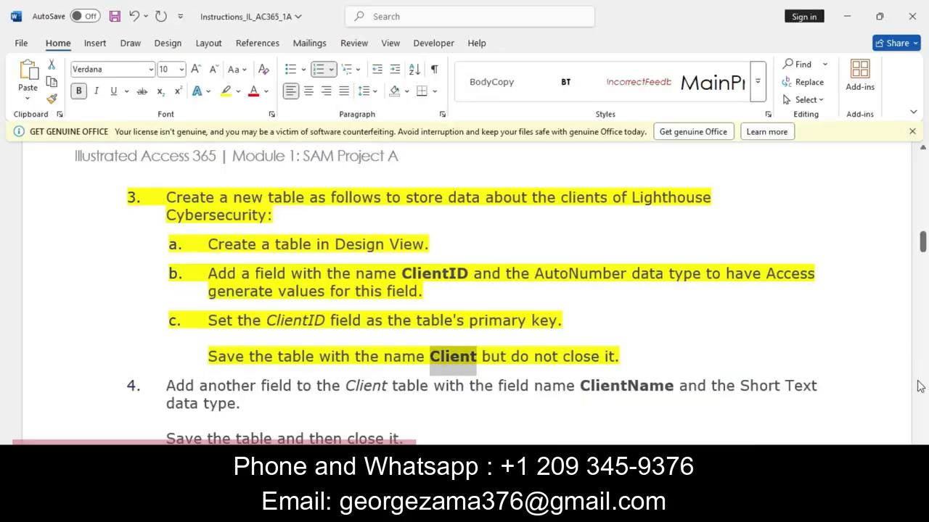
scroll(189, 215, "down", 3)
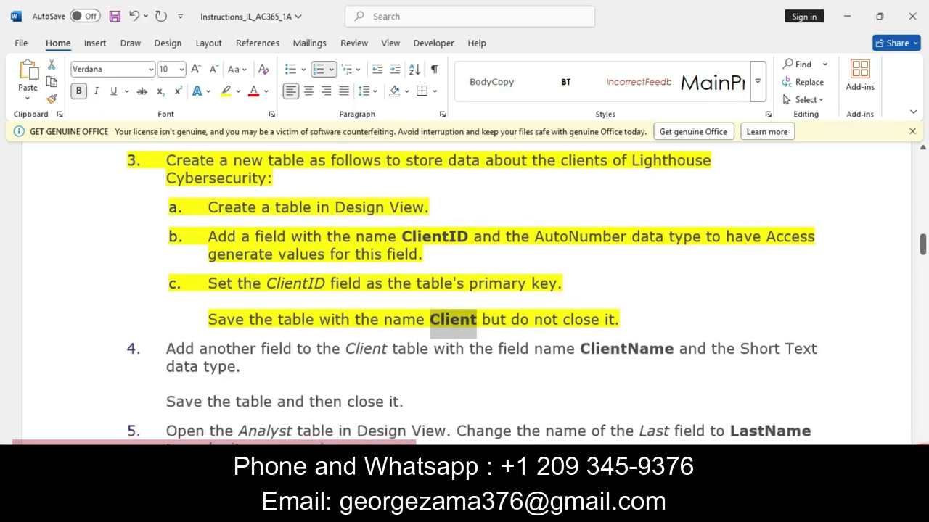
left_click_drag(166, 223, 389, 287)
left_click(445, 284)
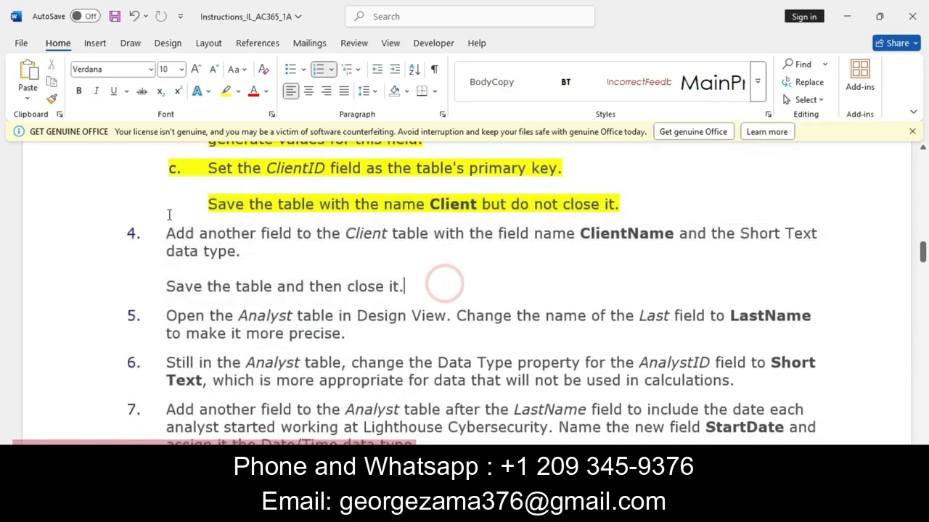
left_click_drag(167, 227, 396, 288)
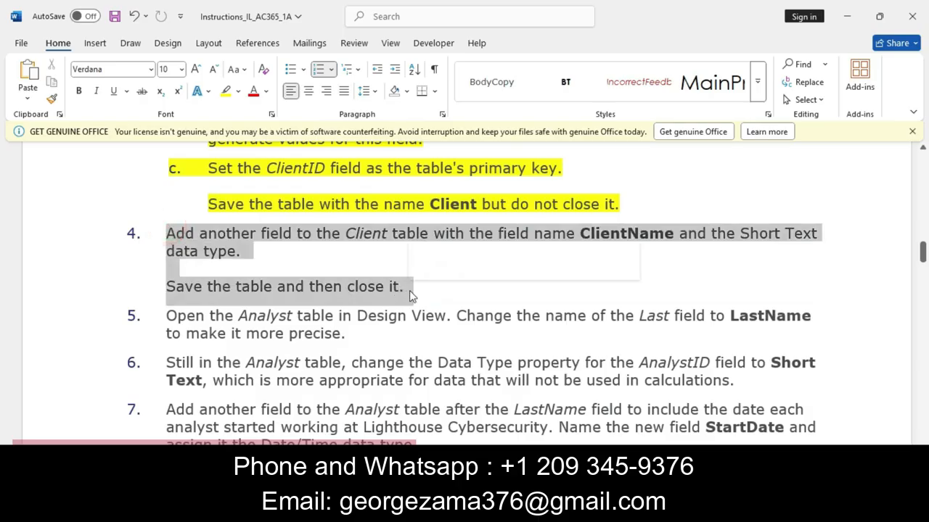
left_click(469, 269)
left_click(461, 288)
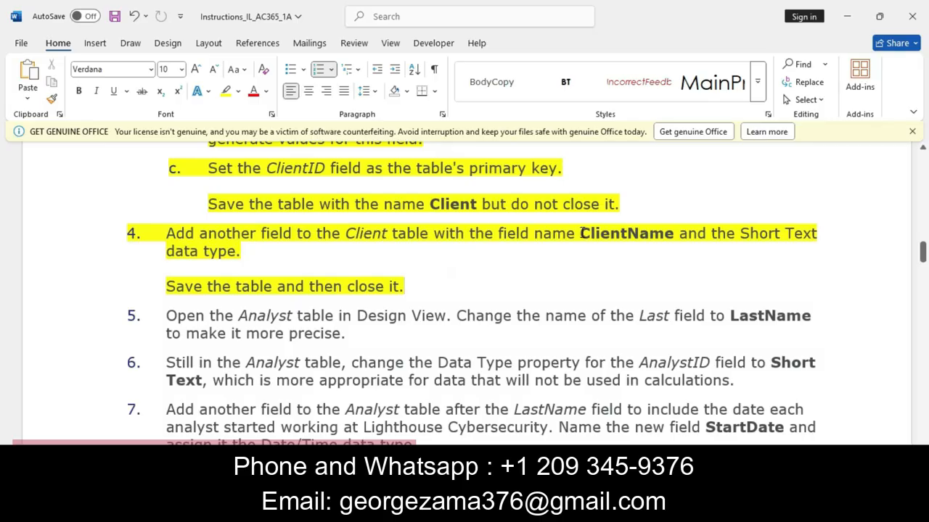
Copy the name ClientName from step 4 in Word into the field row below ClientID in Access, with the Short Text data type.
left_click_drag(581, 233, 675, 242)
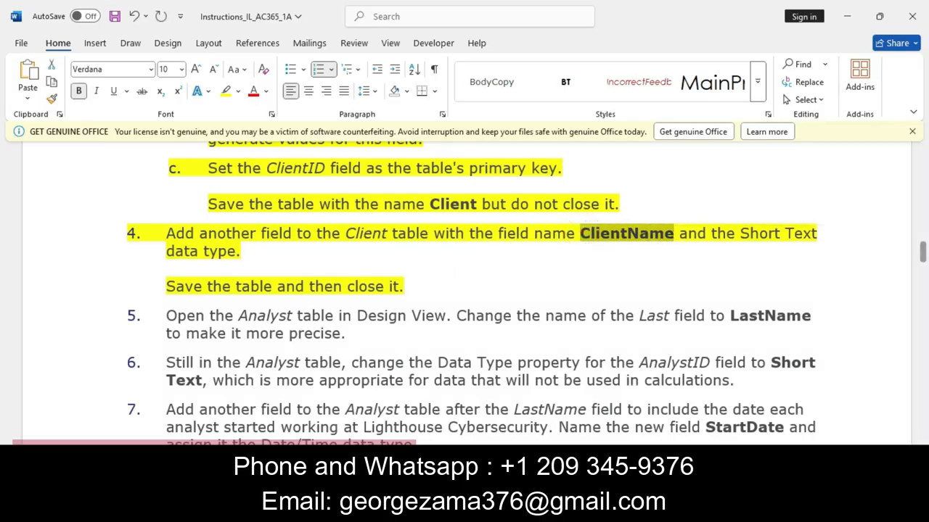
key("alt+Tab")
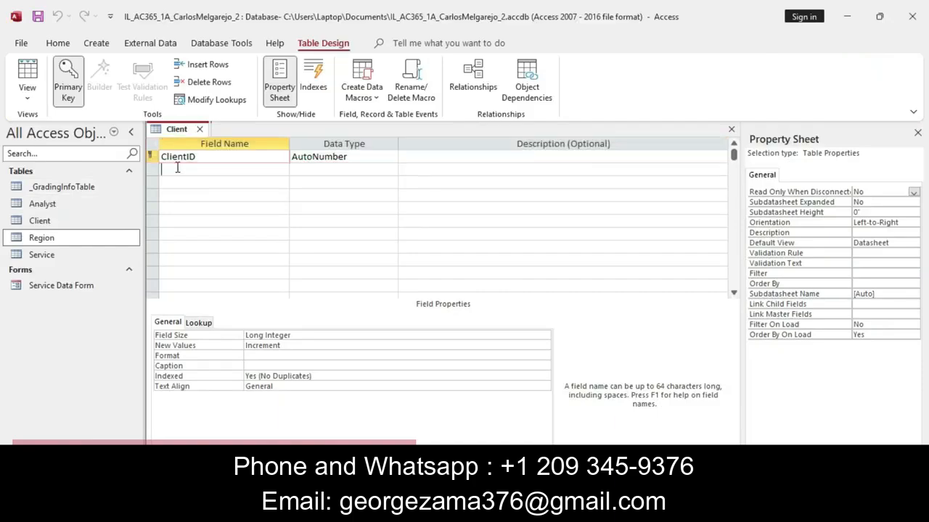
left_click(164, 169)
key("ctrl+v")
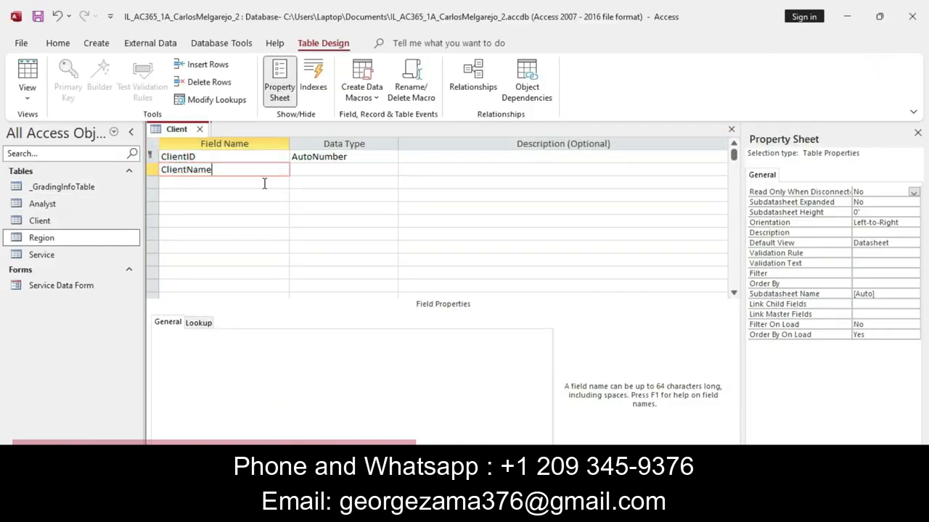
left_click(309, 161)
left_click(337, 169)
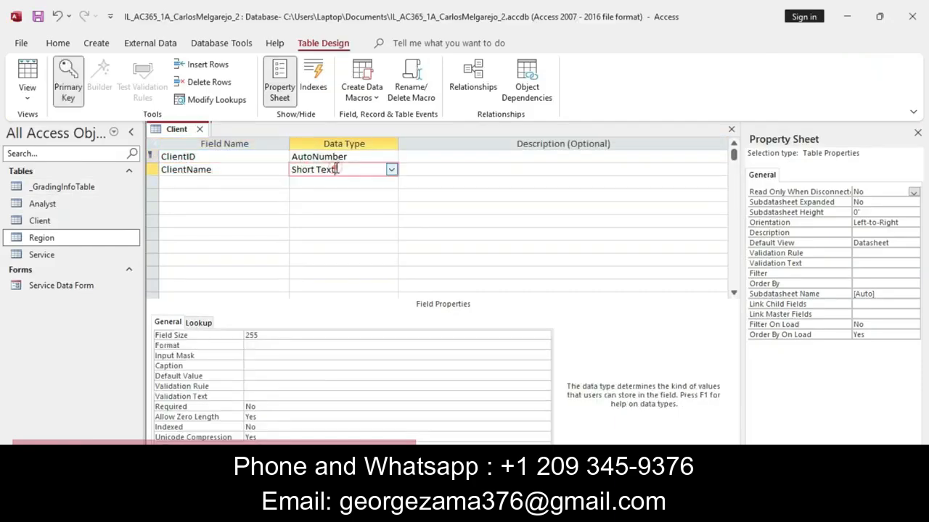
Check the save-and-close line of step 4 in the Word instructions, return to Access, and save and close the Client table.
left_click(219, 509)
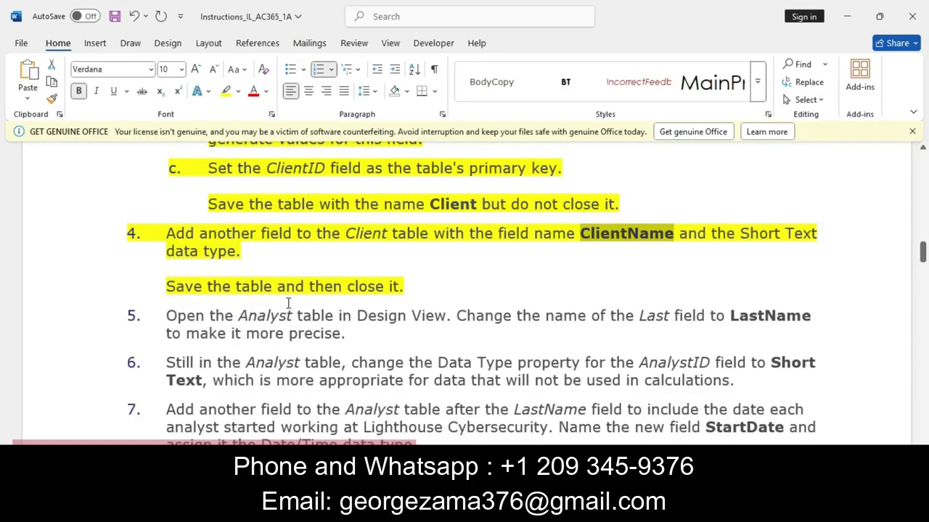
left_click(366, 509)
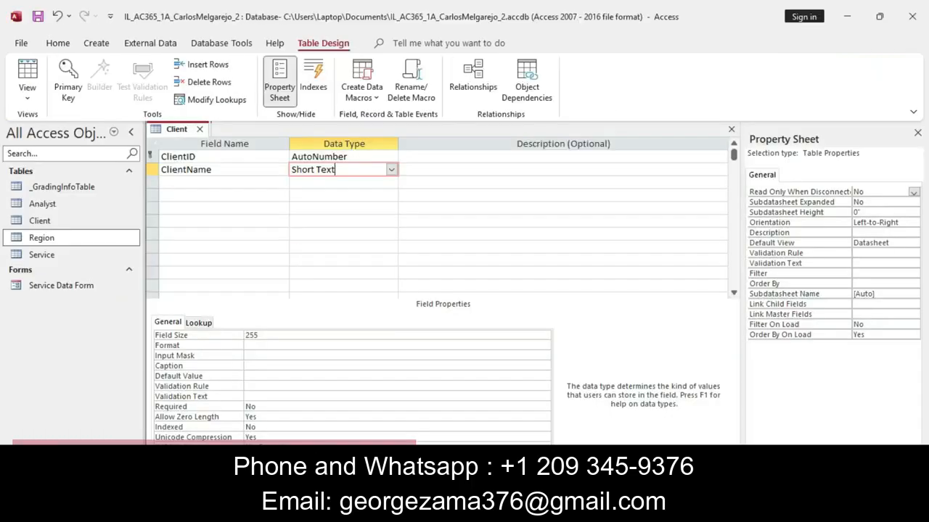
right_click(186, 129)
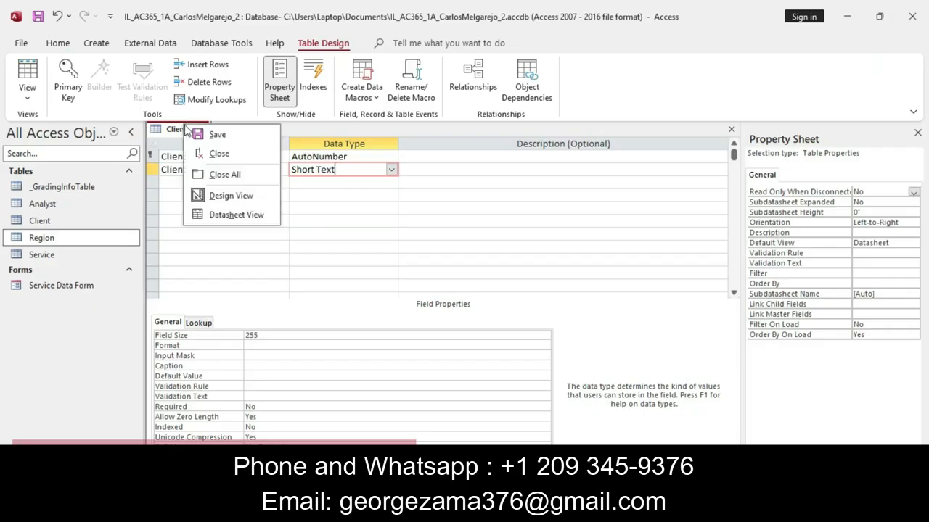
left_click(206, 133)
right_click(172, 129)
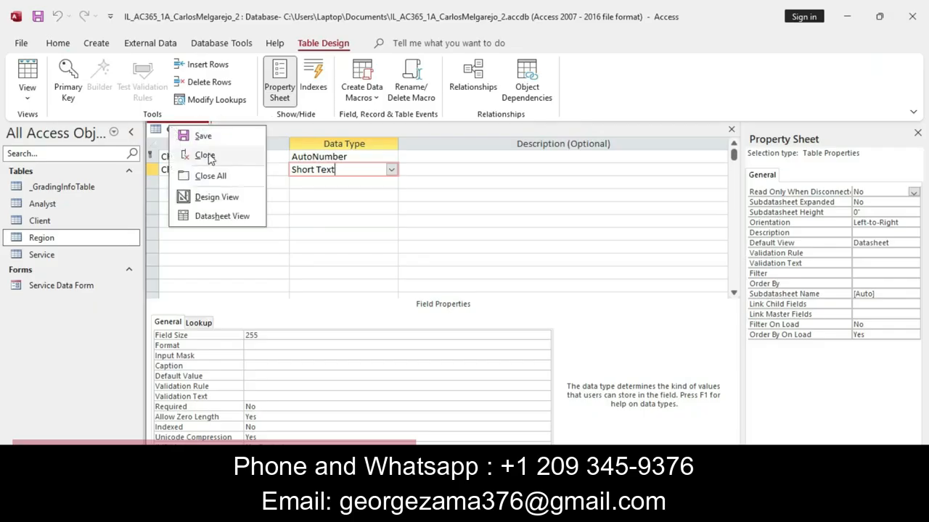
left_click(206, 155)
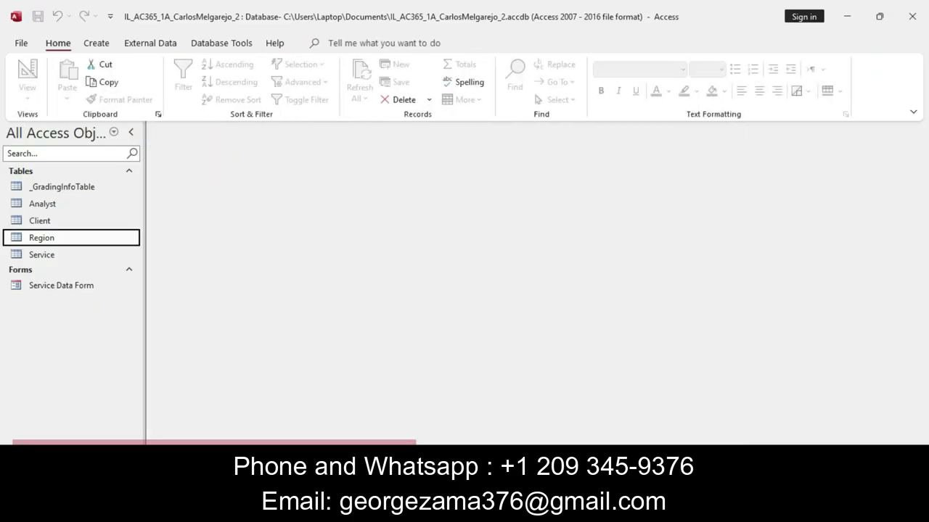
Switch to the Word instructions and highlight step 5, about renaming the Last field, in yellow.
left_click(398, 509)
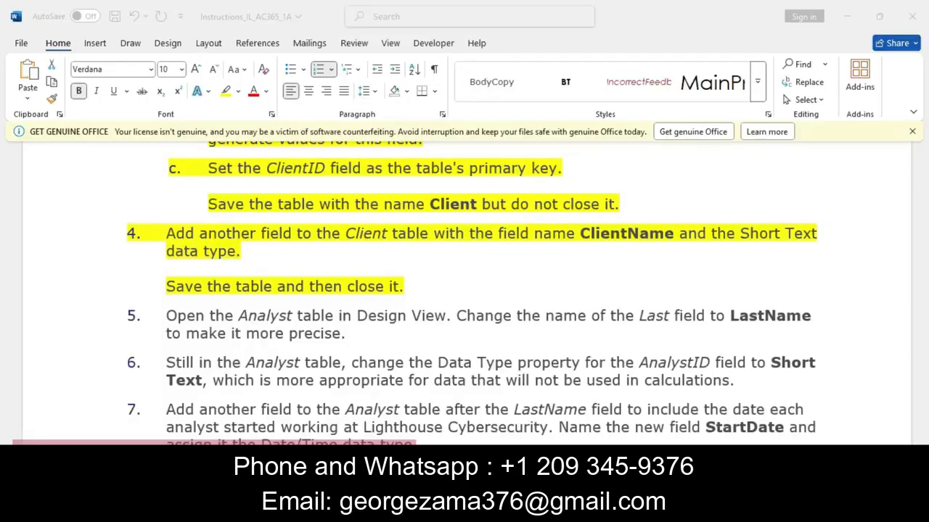
triple_click(155, 315)
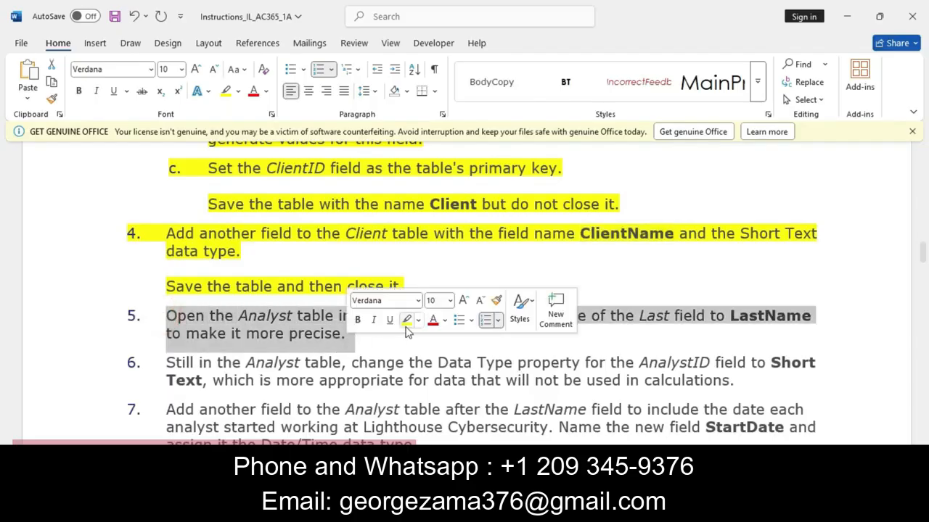
left_click(407, 320)
left_click(391, 335)
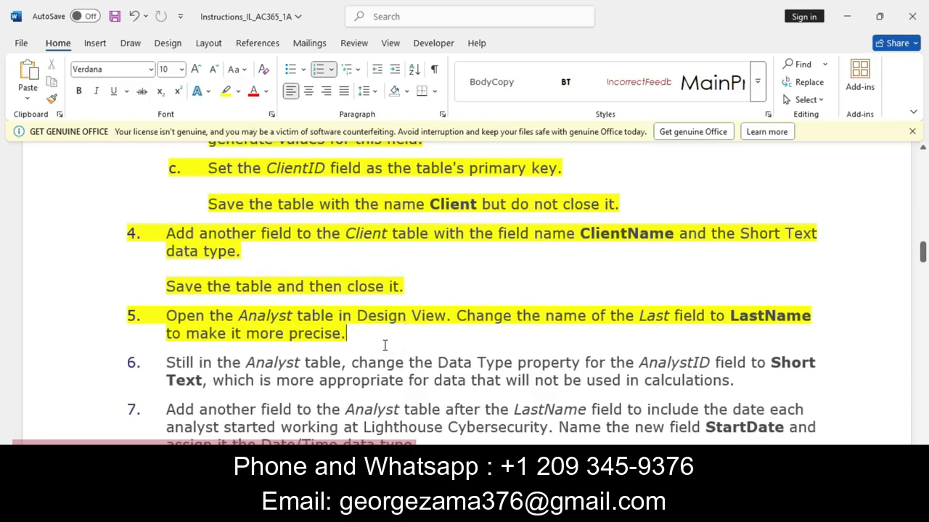
Switch to Access and open the Analyst table in Design View.
key("alt+Tab")
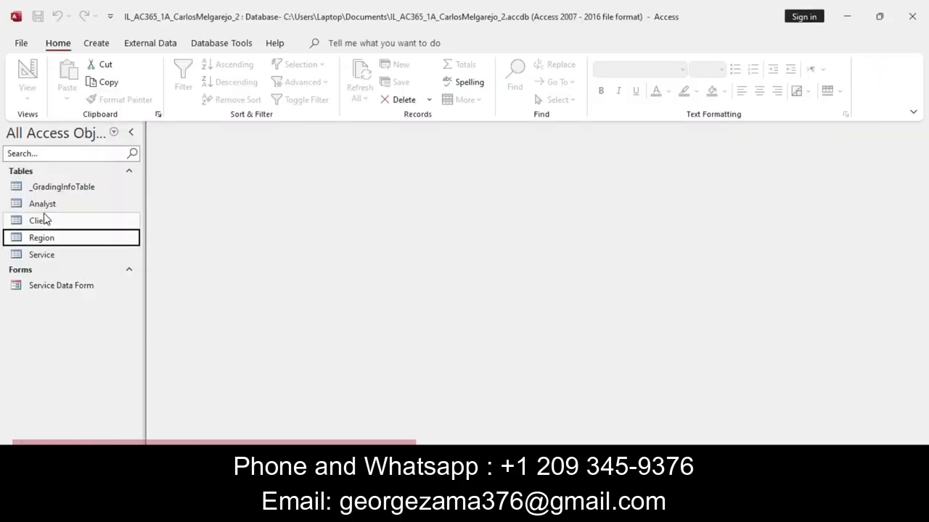
left_click(50, 209)
right_click(51, 210)
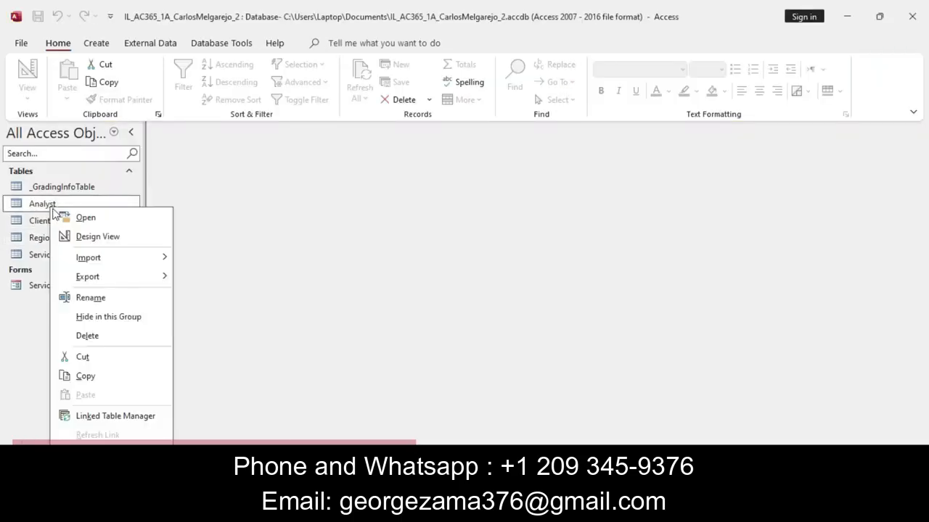
left_click(84, 240)
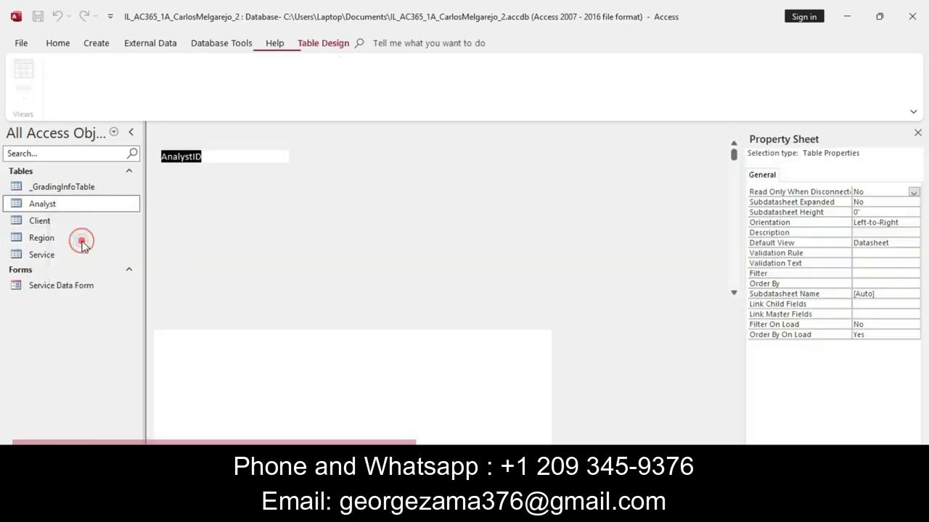
Copy the name LastName from step 5 in Word and rename the Last field of the Analyst table in Access with it.
key("alt+Tab")
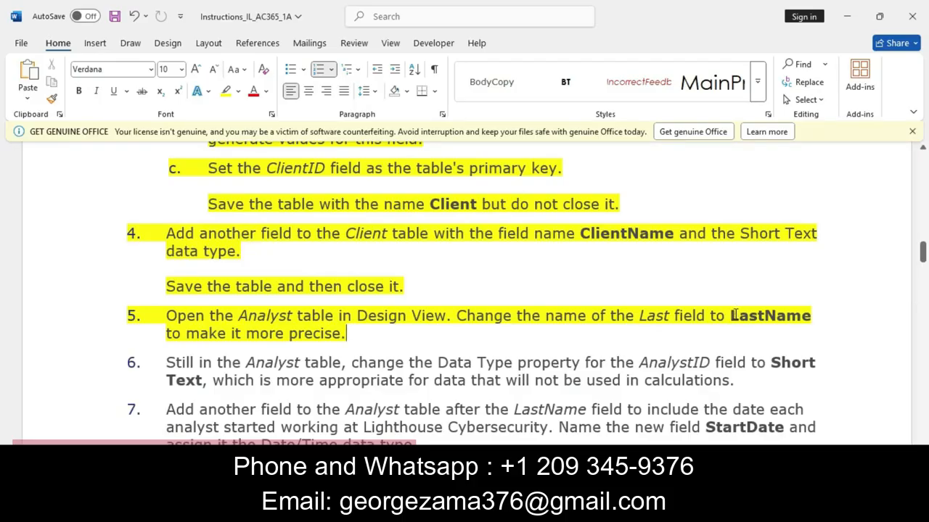
left_click_drag(731, 314, 811, 319)
key("ctrl+c")
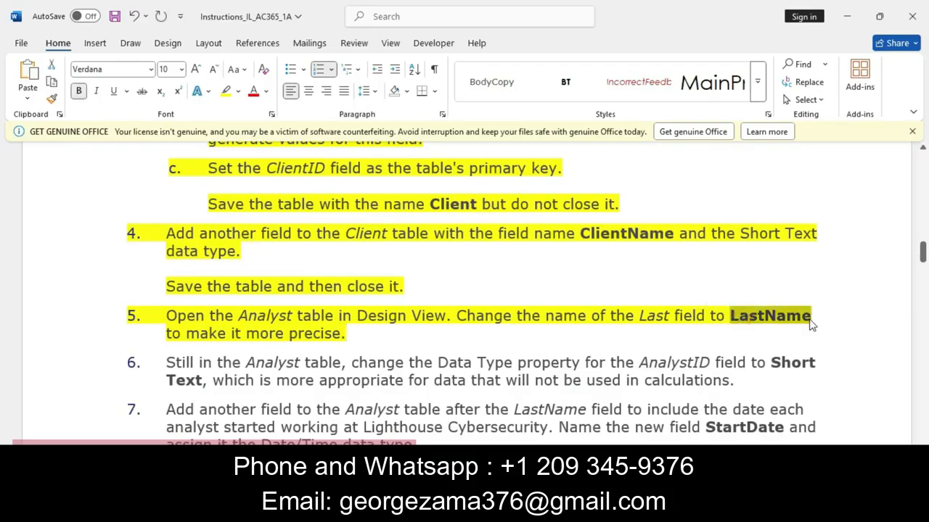
key("alt+Tab")
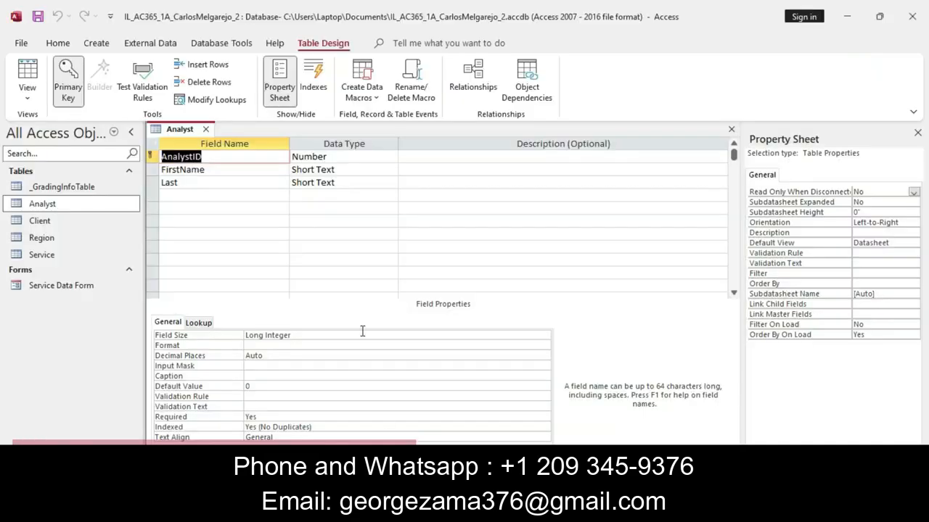
left_click(188, 184)
key("BackSpace")
key("BackSpace")
key("BackSpace")
key("BackSpace")
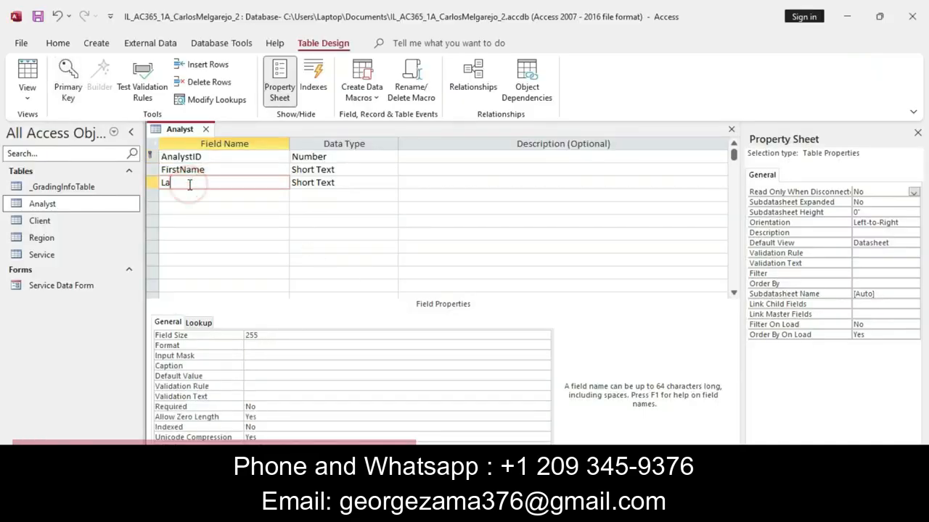
left_click(187, 184)
key("ctrl+v")
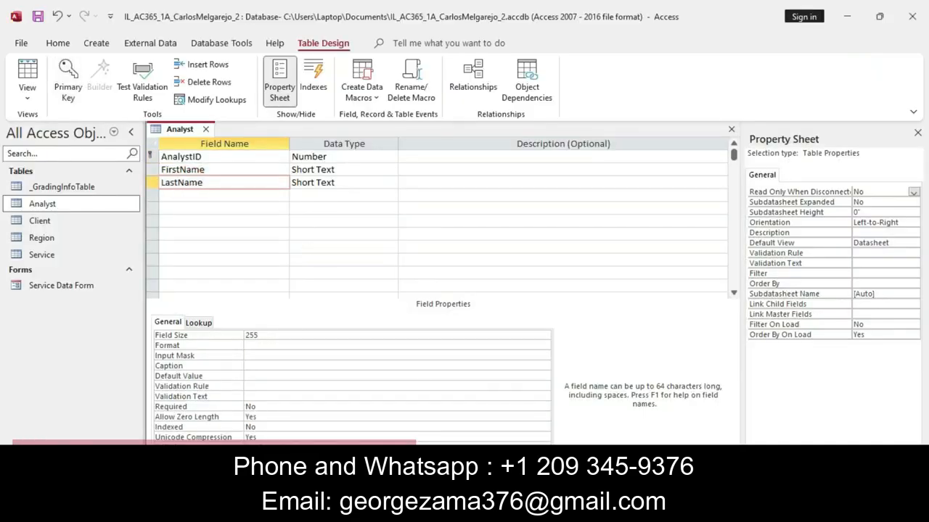
Switch to the Word instructions and highlight step 6, about the AnalystID data type, in yellow.
key("alt+Tab")
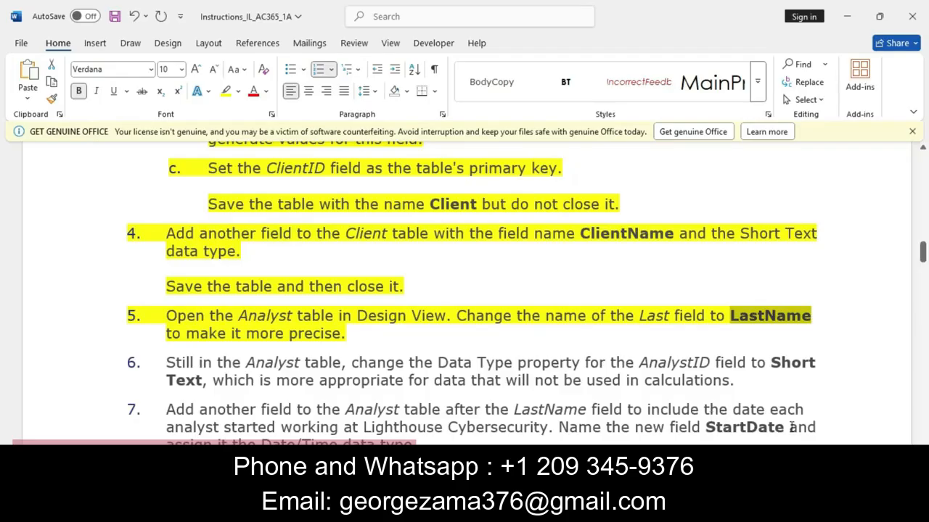
left_click_drag(168, 364, 742, 389)
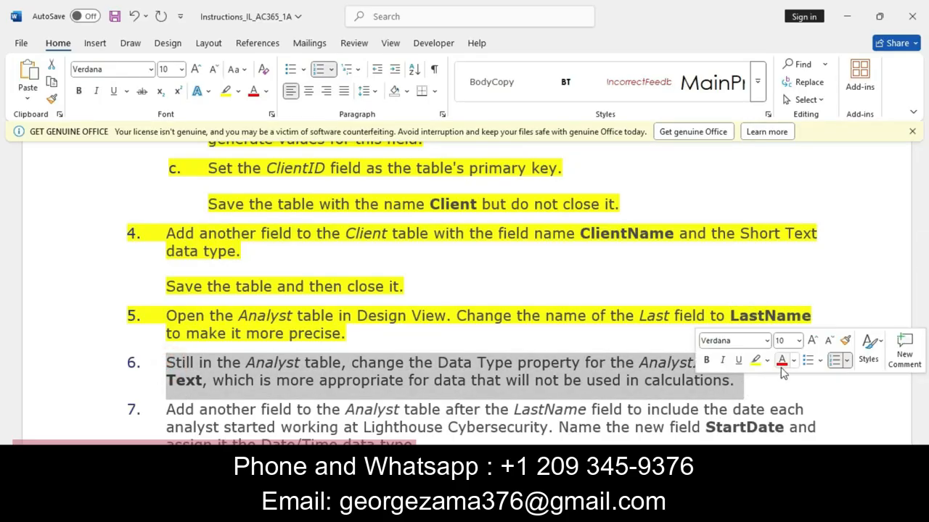
left_click(755, 360)
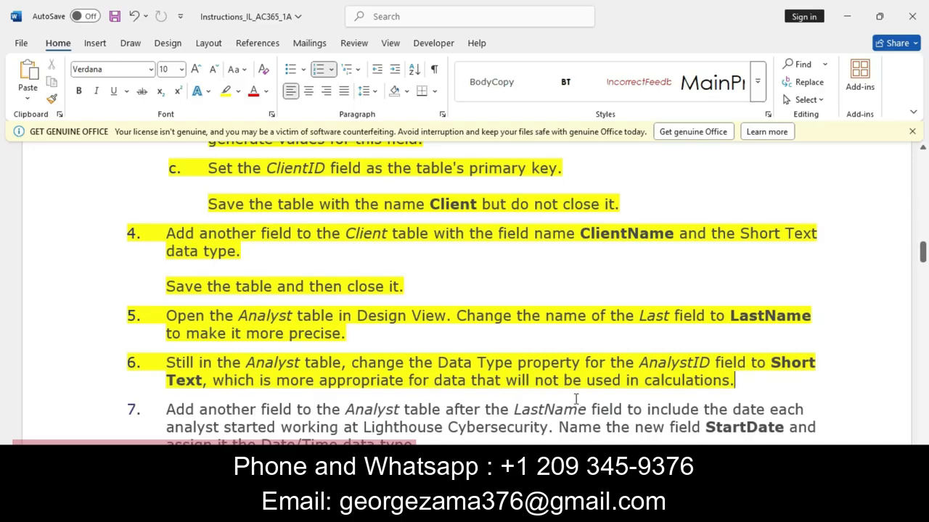
Return to Access and set the data type of the AnalystID field to Short Text.
left_click(417, 509)
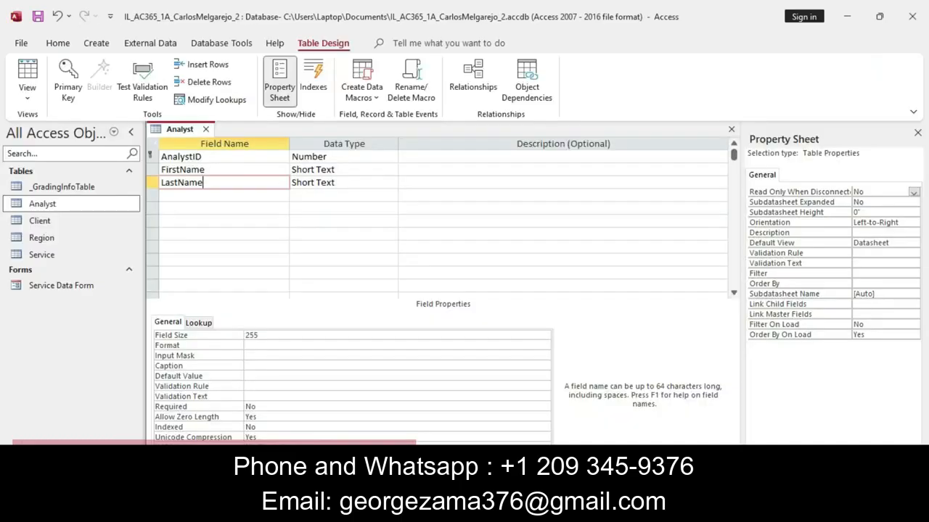
left_click(253, 159)
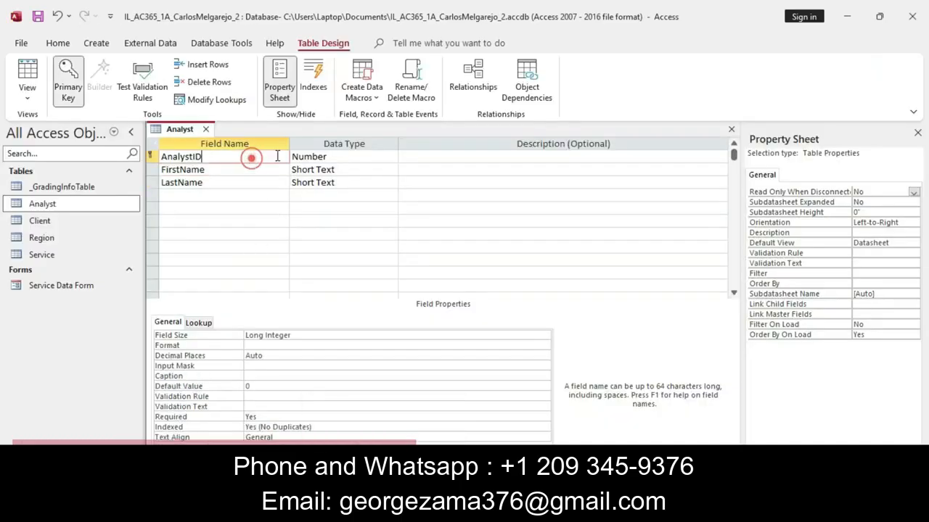
left_click(365, 158)
left_click(391, 157)
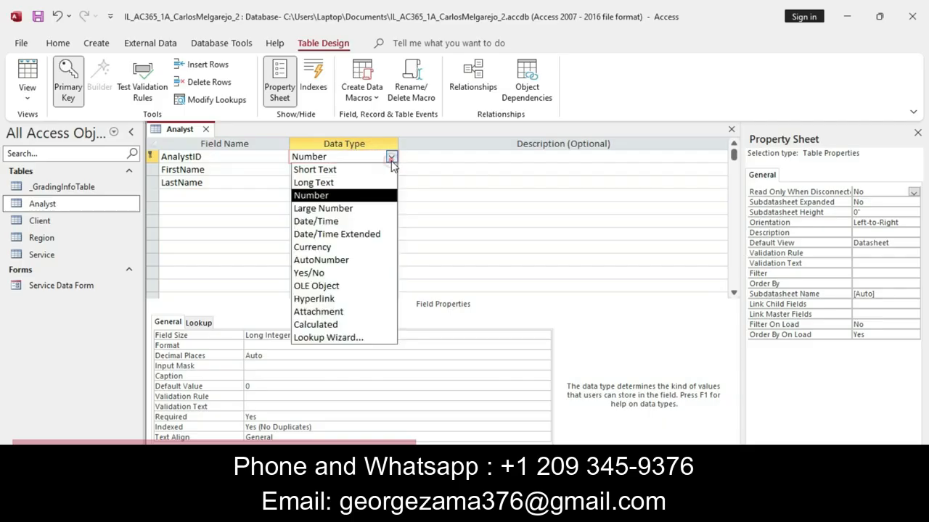
left_click(327, 170)
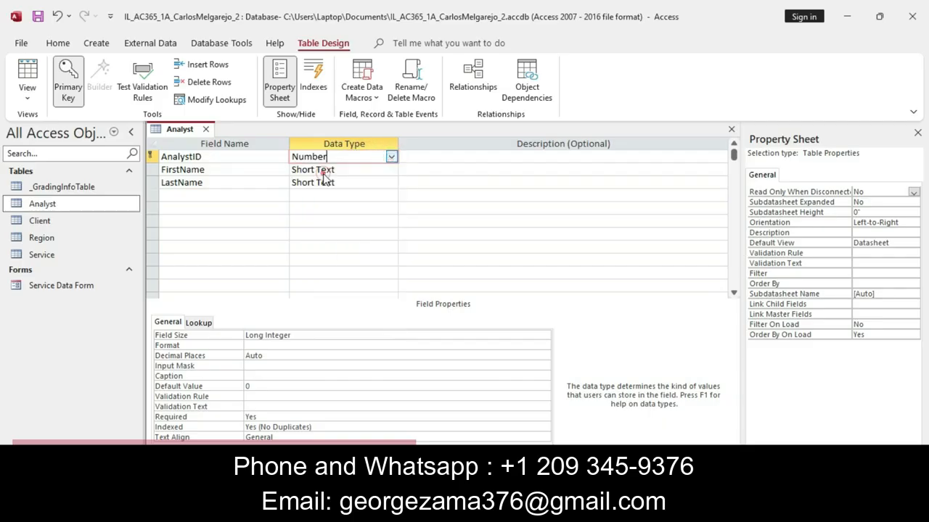
Save the Analyst table and close it.
right_click(185, 131)
left_click(214, 148)
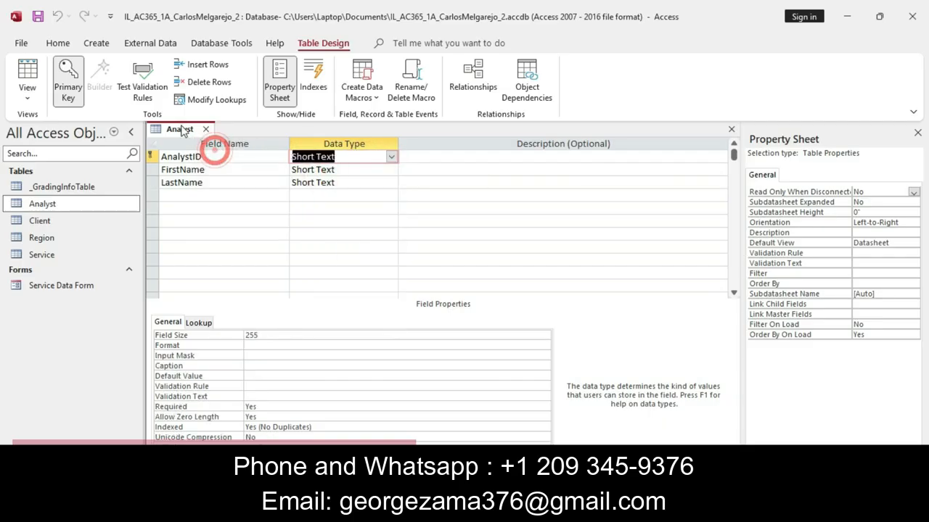
right_click(183, 131)
left_click(224, 154)
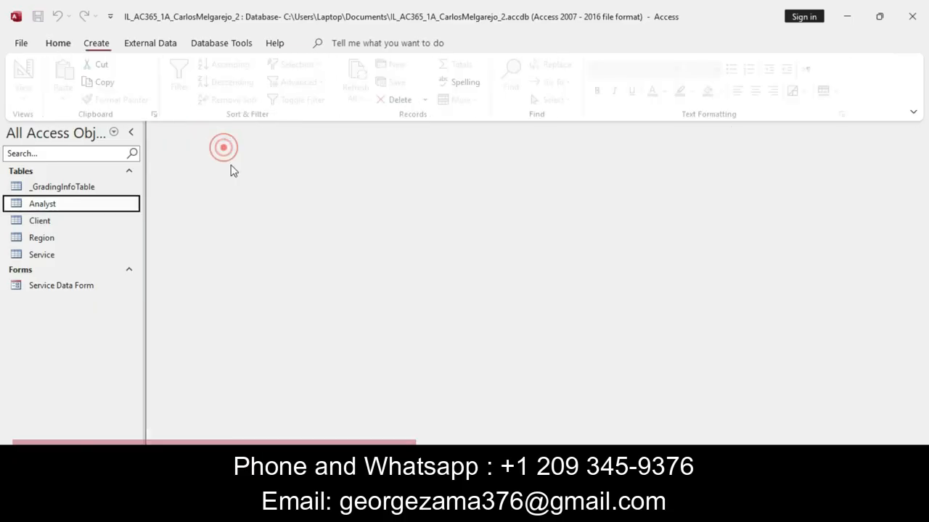
Switch to the Word instructions and look over the remaining pages, including Figure 2 with the Service Report in Print Preview.
key("alt+Tab")
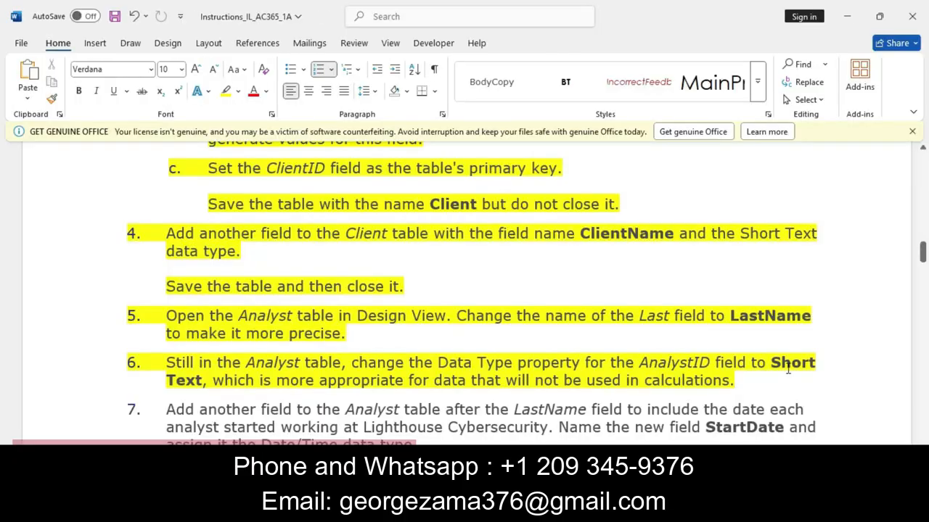
left_click_drag(922, 256, 926, 397)
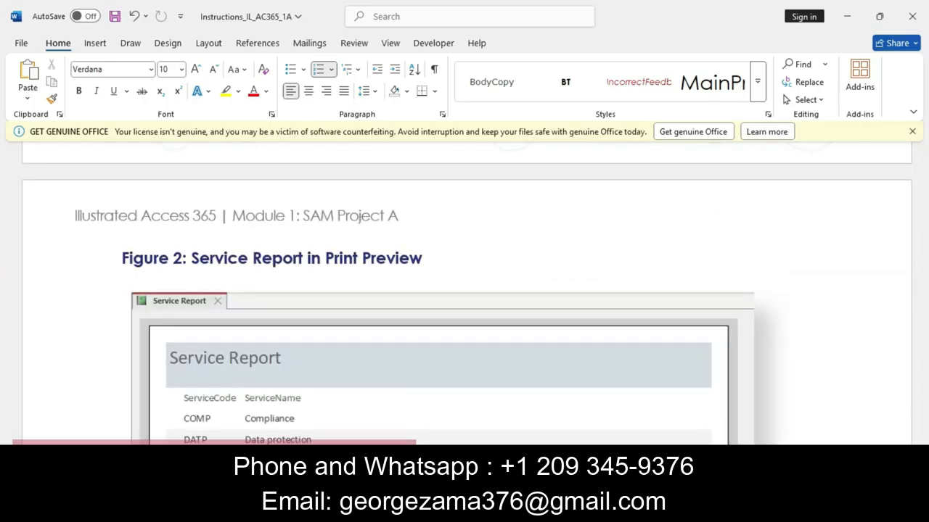
left_click(809, 483)
left_click(809, 482)
left_click(809, 483)
left_click(809, 482)
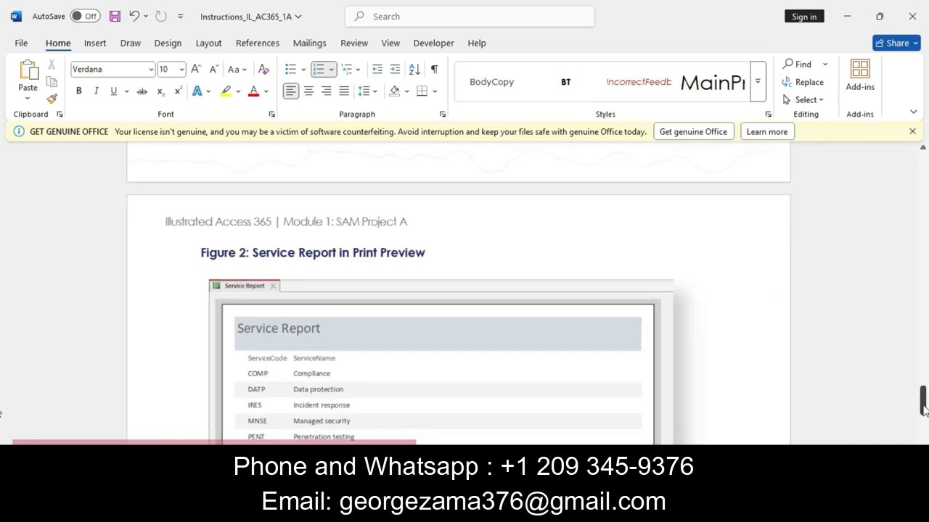
left_click_drag(923, 410, 925, 160)
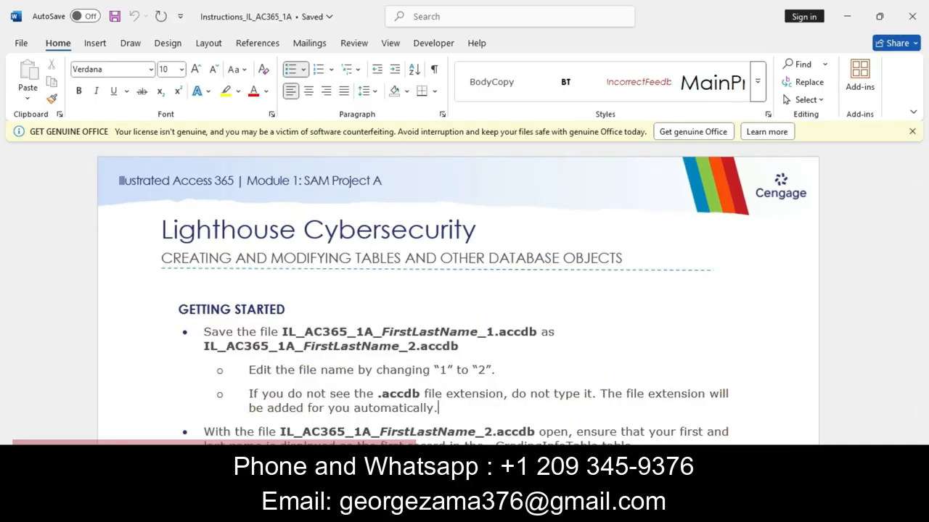
Highlight all the Getting Started items in the Word instructions in yellow, and switch to the downloaded _1 database in Access.
left_click(887, 514)
left_click(888, 514)
left_click(887, 514)
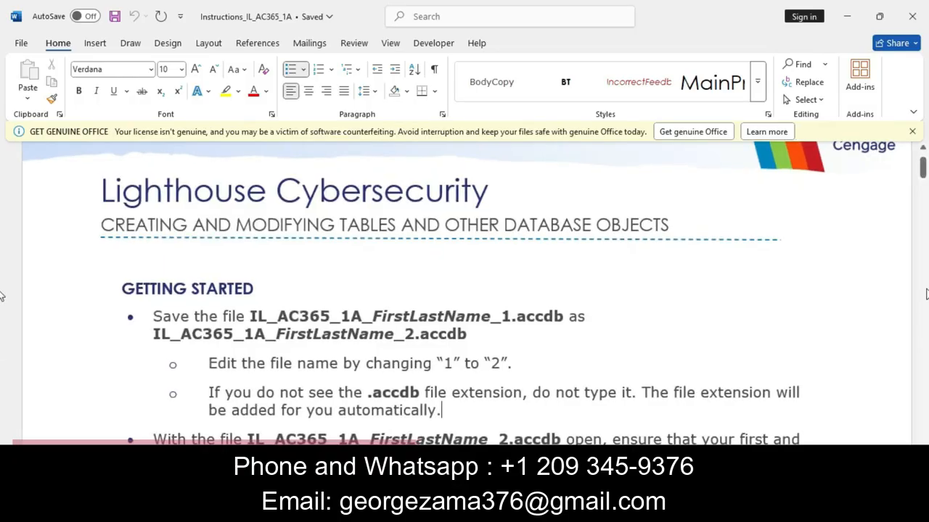
left_click(923, 149)
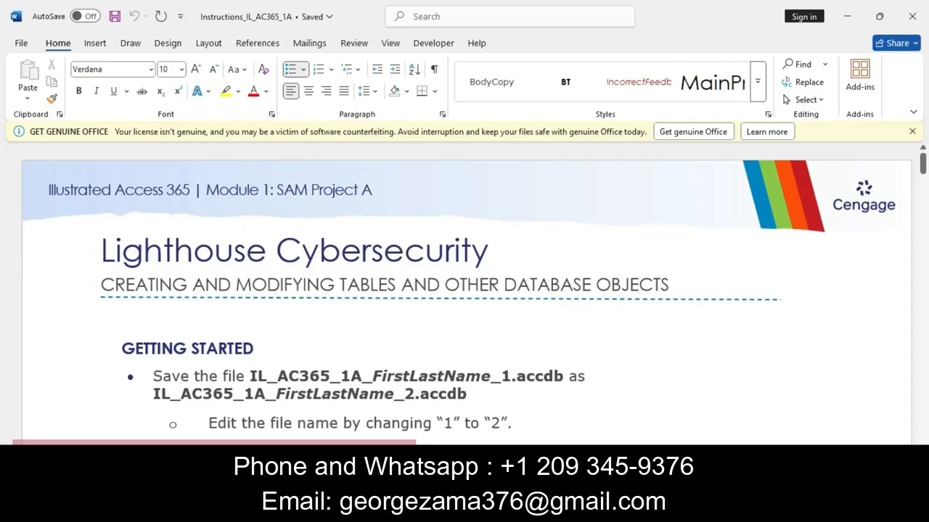
scroll(442, 329, "down", 3)
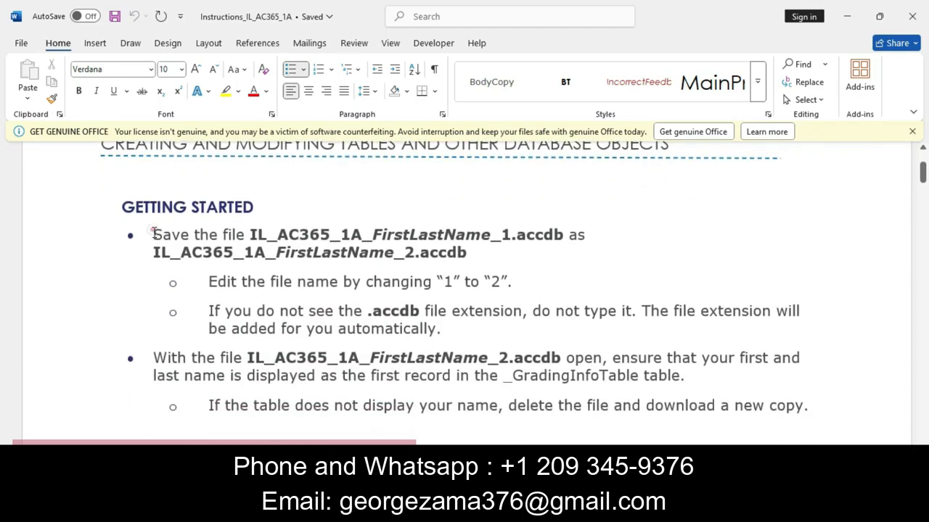
left_click_drag(154, 233, 800, 428)
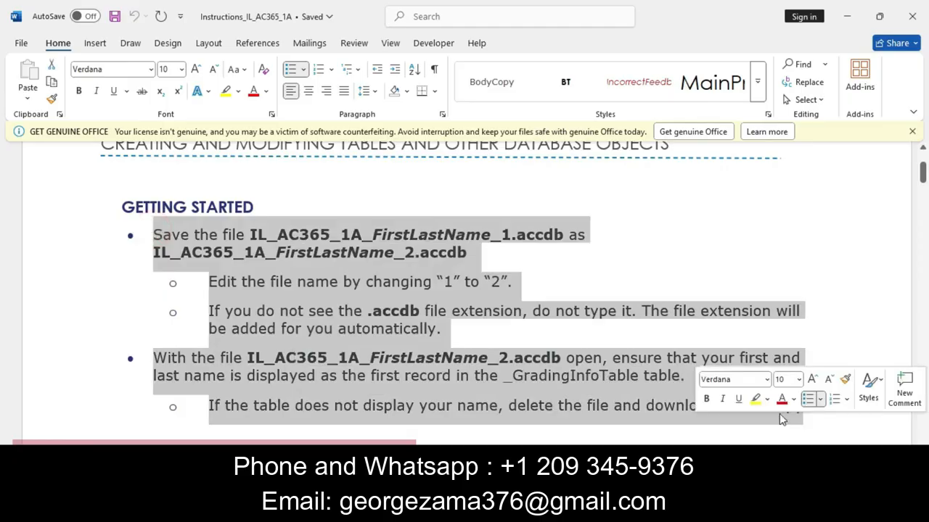
left_click(755, 399)
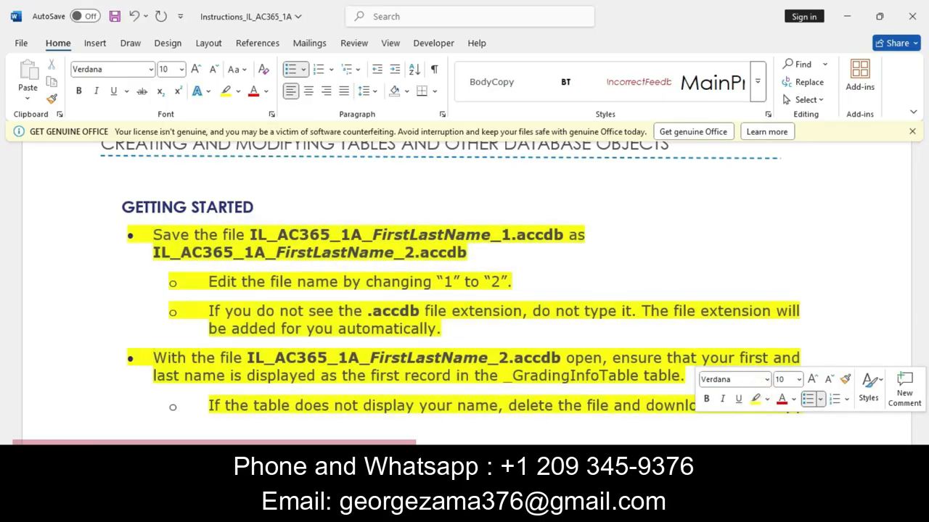
left_click(319, 508)
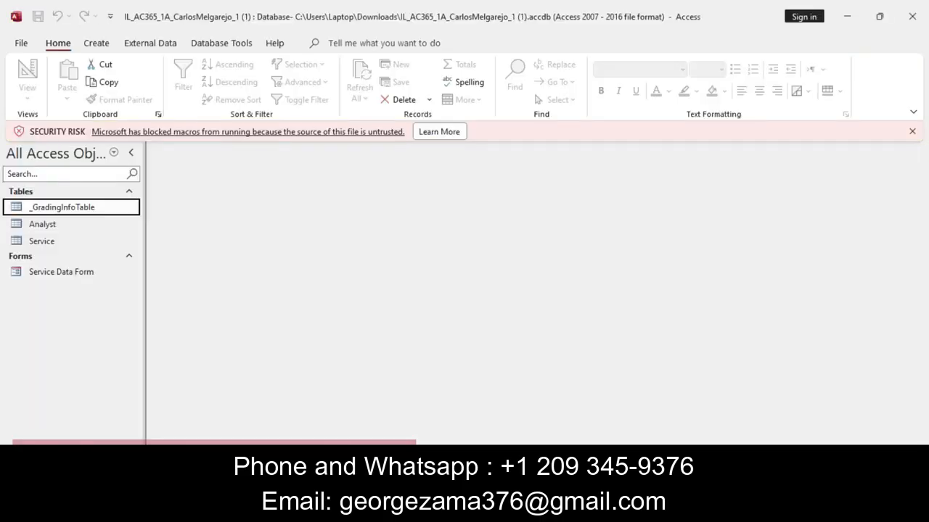
Save the database as a copy in the Documents folder, ending the file name in _2.
left_click(22, 45)
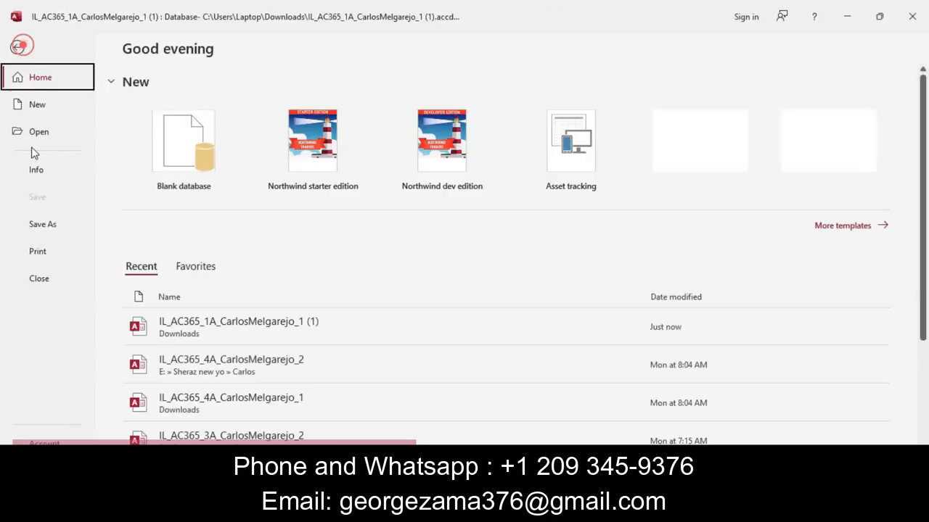
left_click(42, 225)
left_click(385, 321)
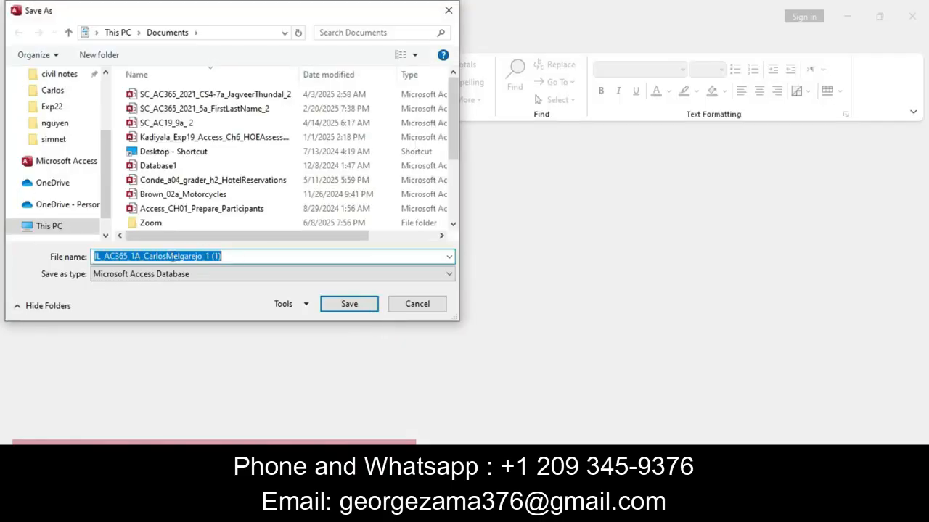
left_click(243, 258)
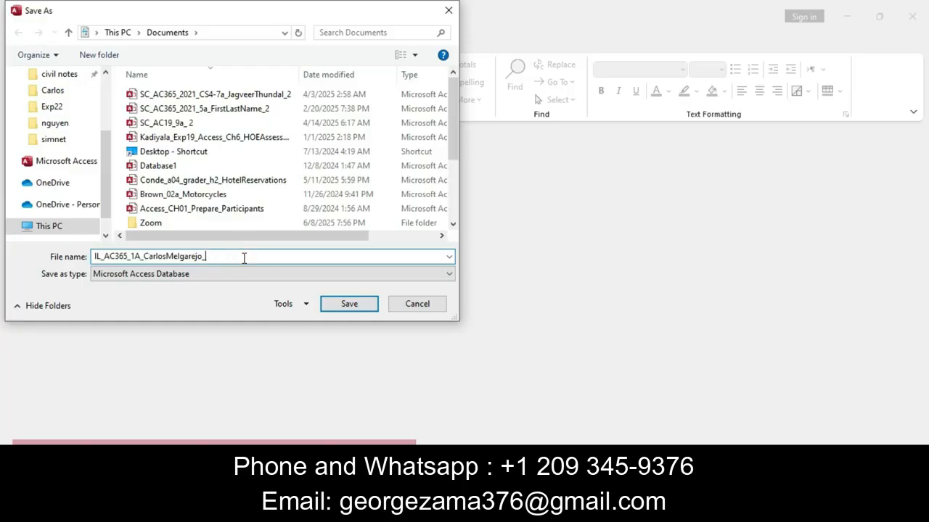
left_click(348, 304)
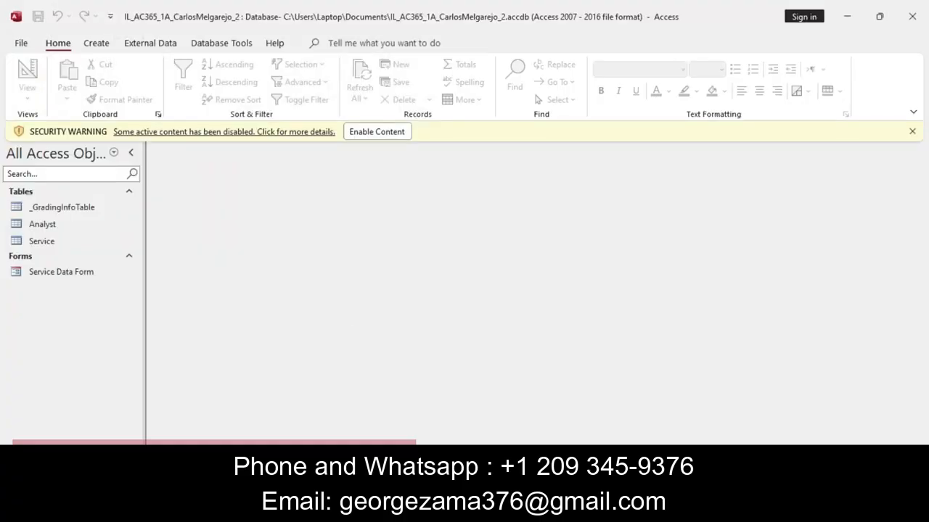
Switch to the Word instructions and highlight the Project Step 1 introduction and item a in yellow.
key("alt+Tab")
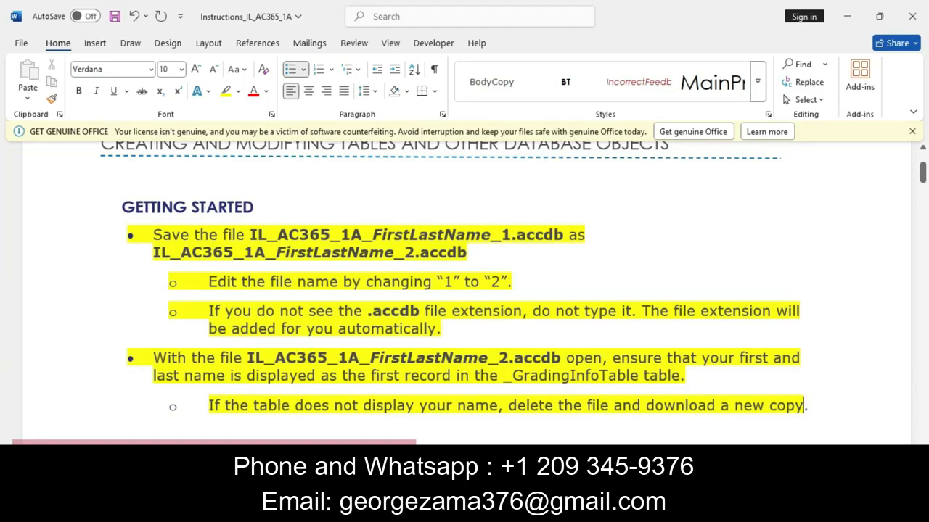
scroll(464, 290, "down", 5)
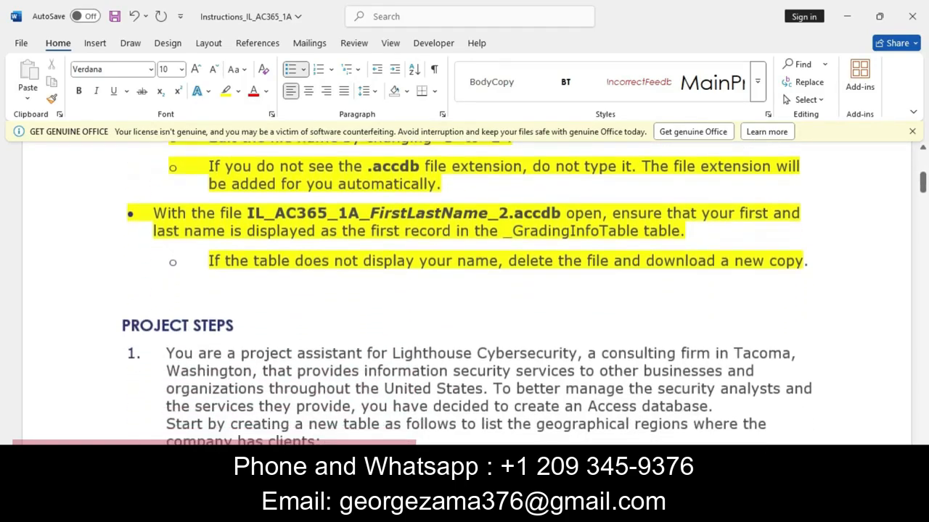
scroll(464, 290, "down", 1)
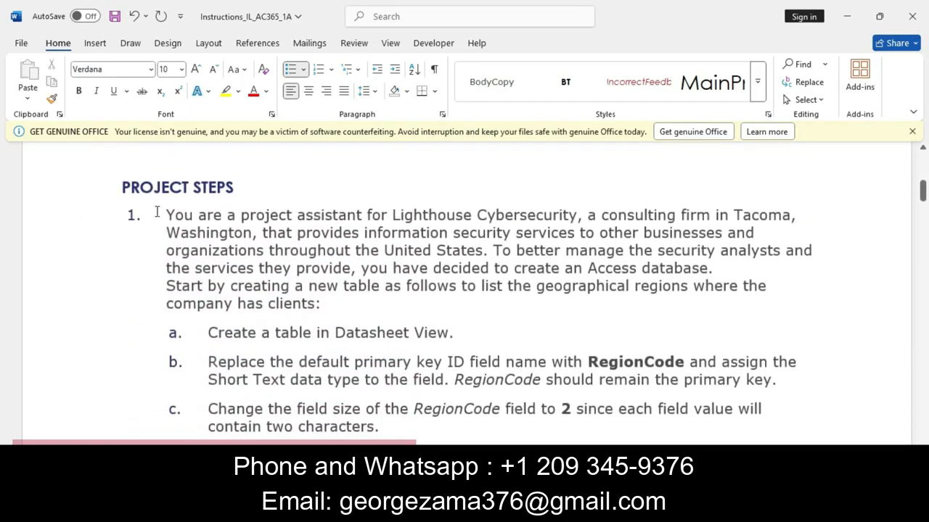
left_click_drag(166, 215, 369, 314)
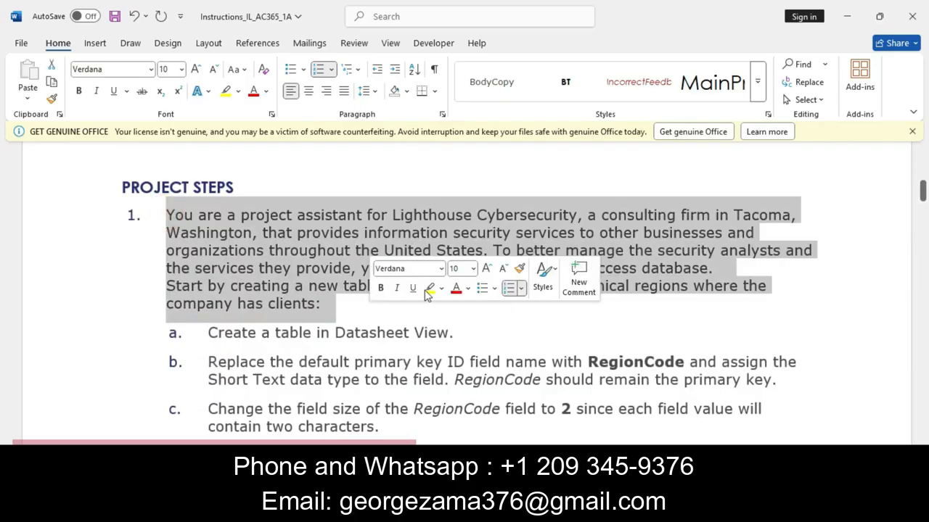
left_click(437, 290)
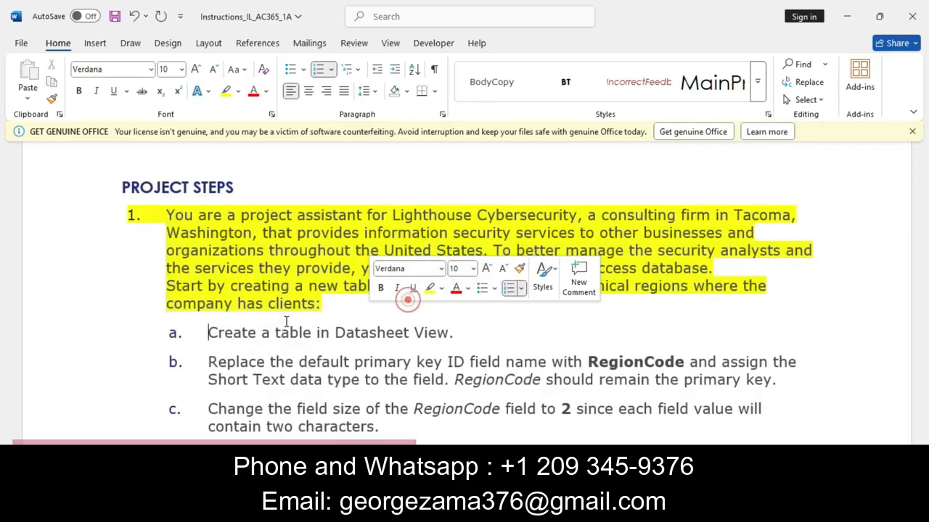
left_click(343, 305)
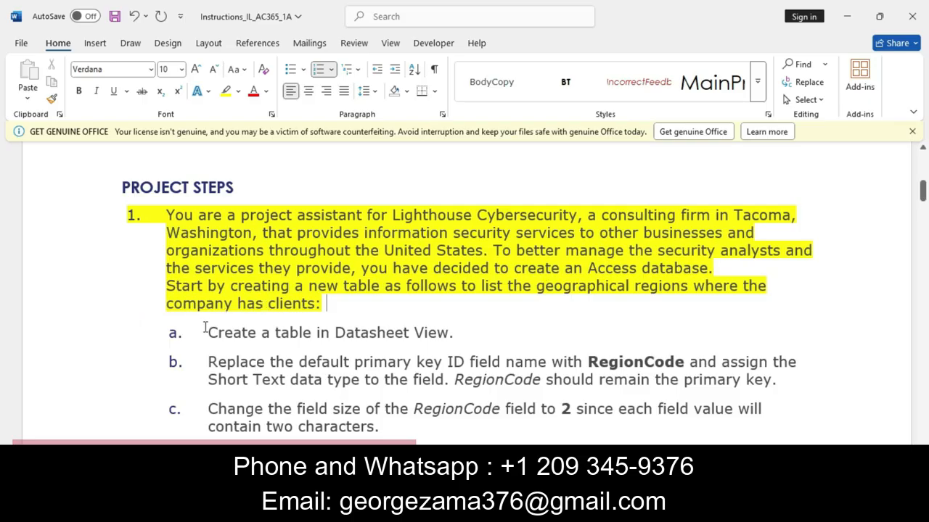
left_click_drag(206, 328, 457, 343)
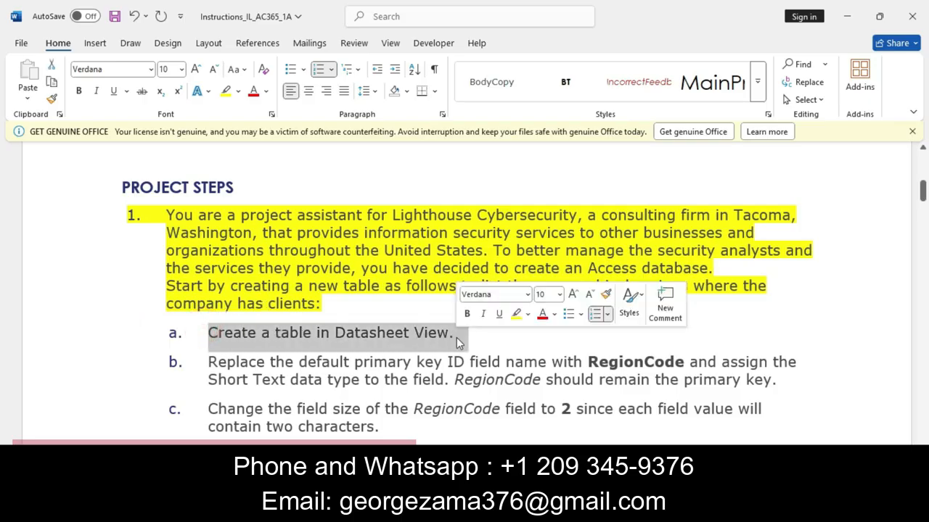
left_click(516, 313)
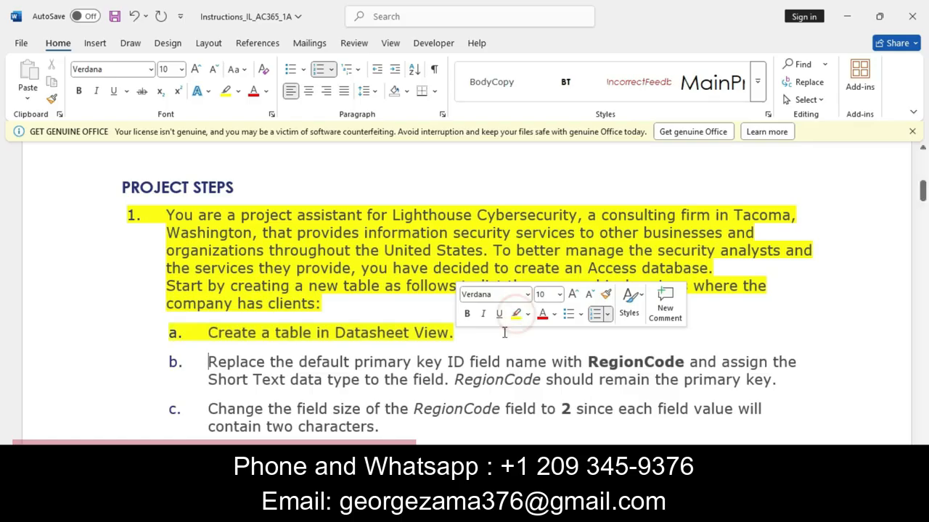
left_click(499, 335)
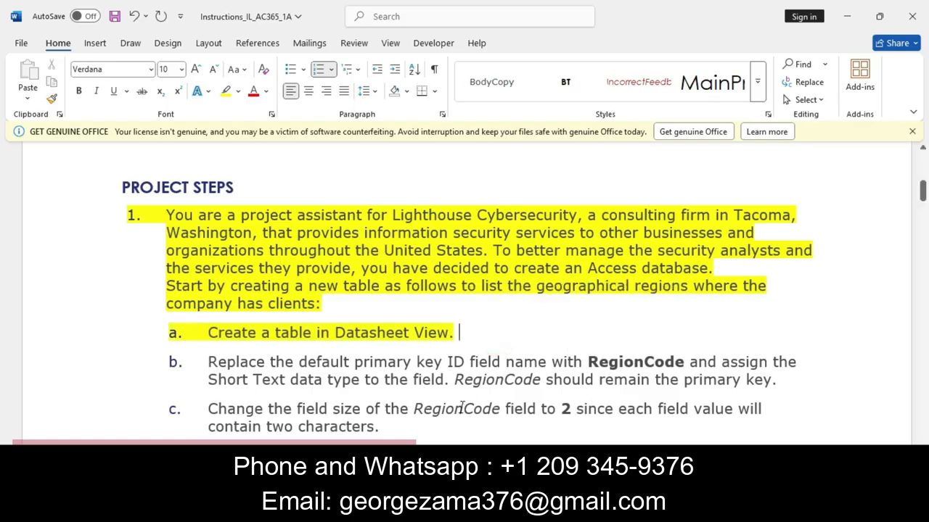
Return to the _2 database in Access, enable its content and create a new table in Datasheet View.
left_click(392, 509)
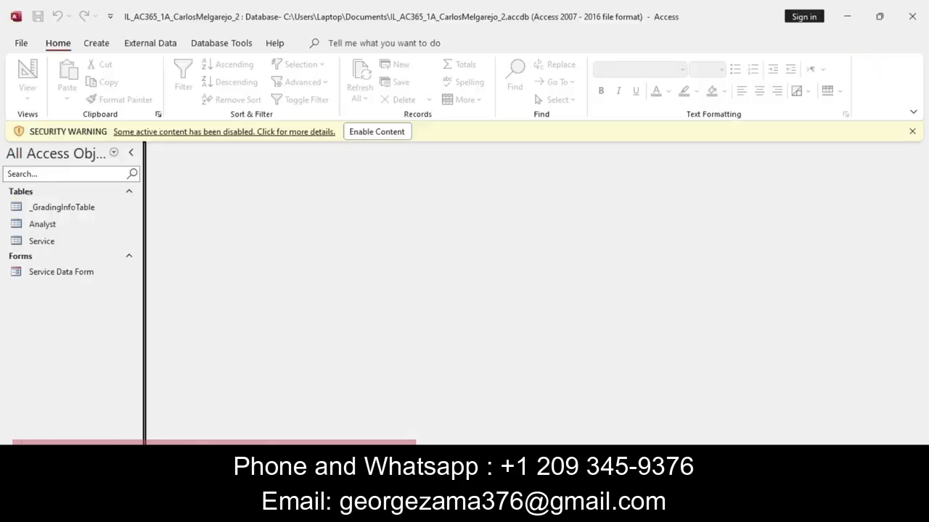
left_click(94, 45)
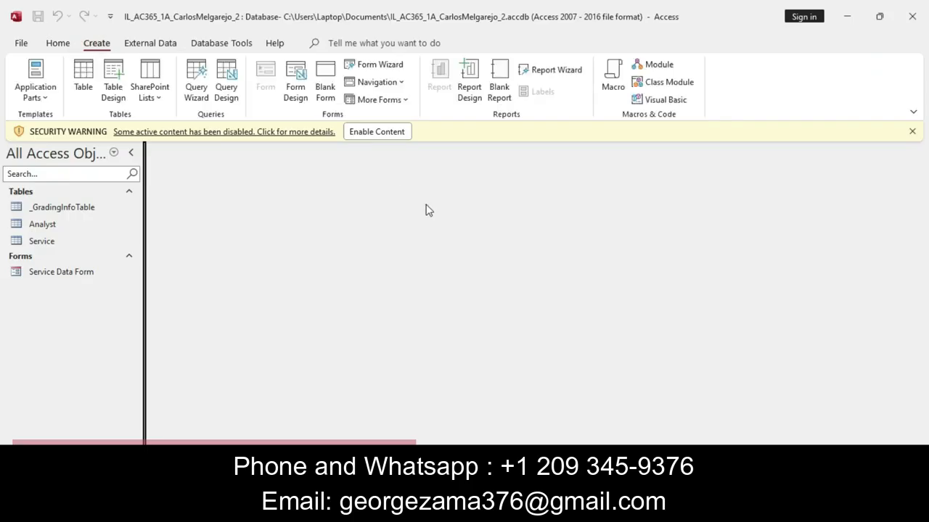
left_click(359, 132)
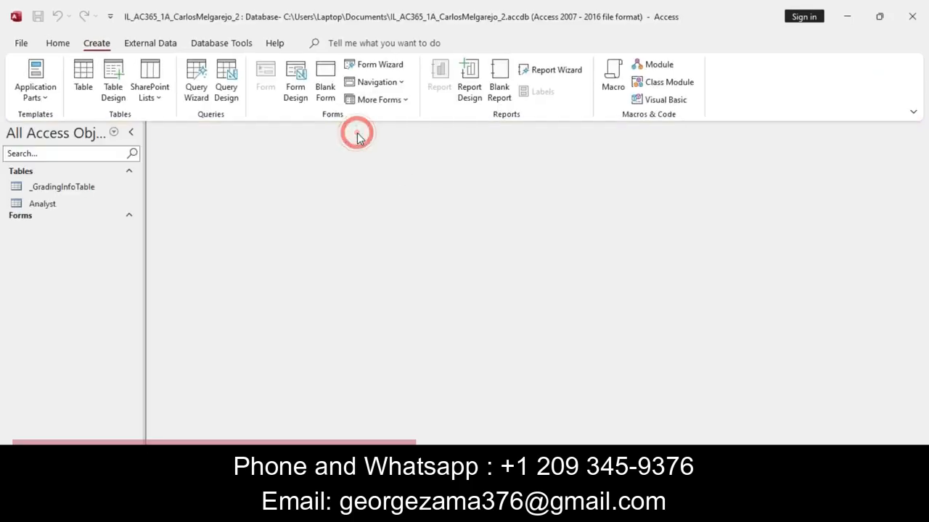
left_click(84, 80)
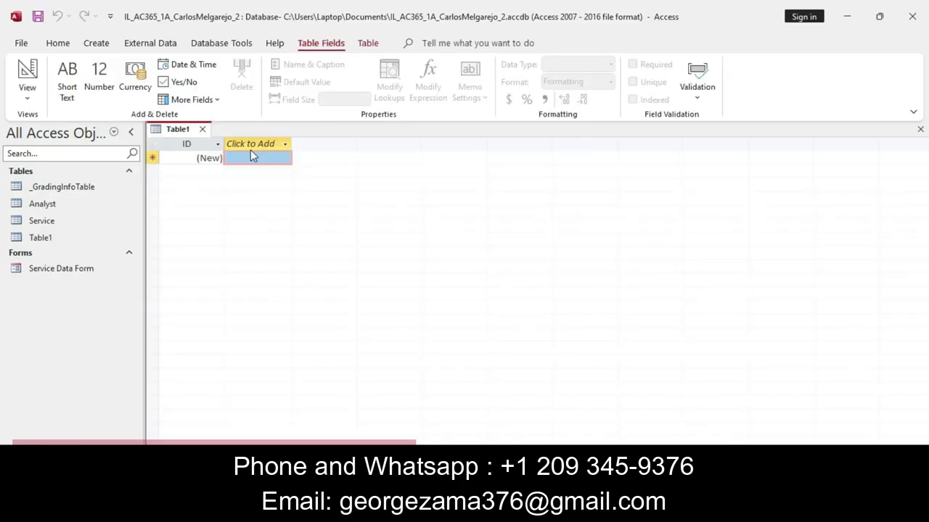
Copy RegionCode from item b of the Word instructions and rename the new table's ID field with it in Access.
key("alt+Tab")
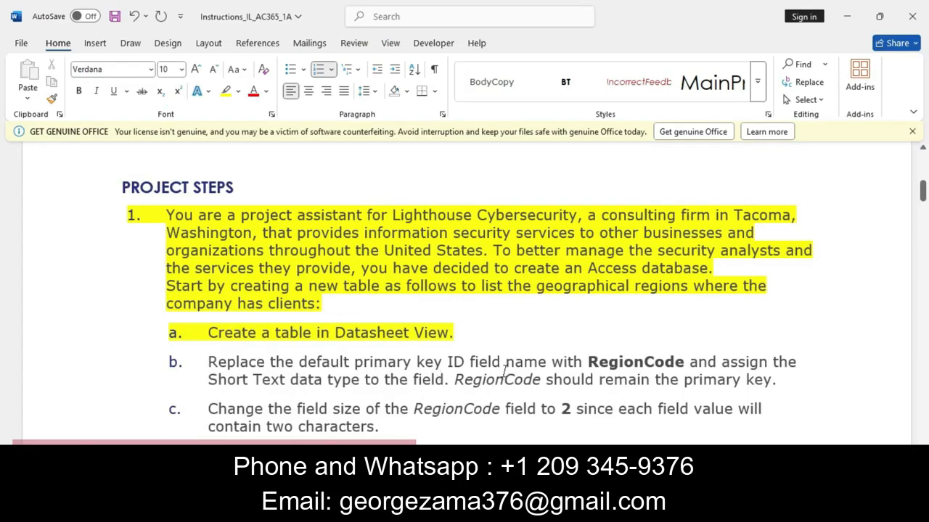
left_click_drag(589, 365, 685, 369)
key("ctrl+c")
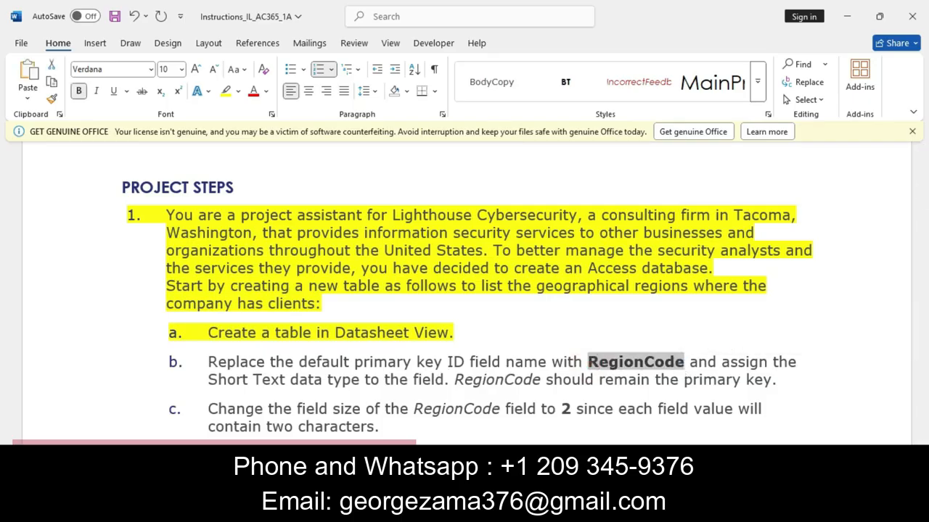
key("alt+Tab")
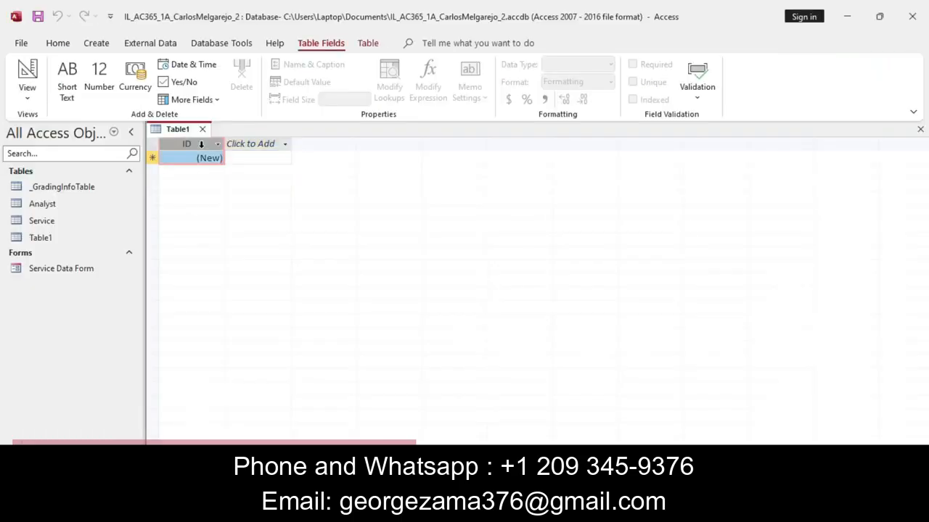
double_click(202, 144)
key("BackSpace")
key("BackSpace")
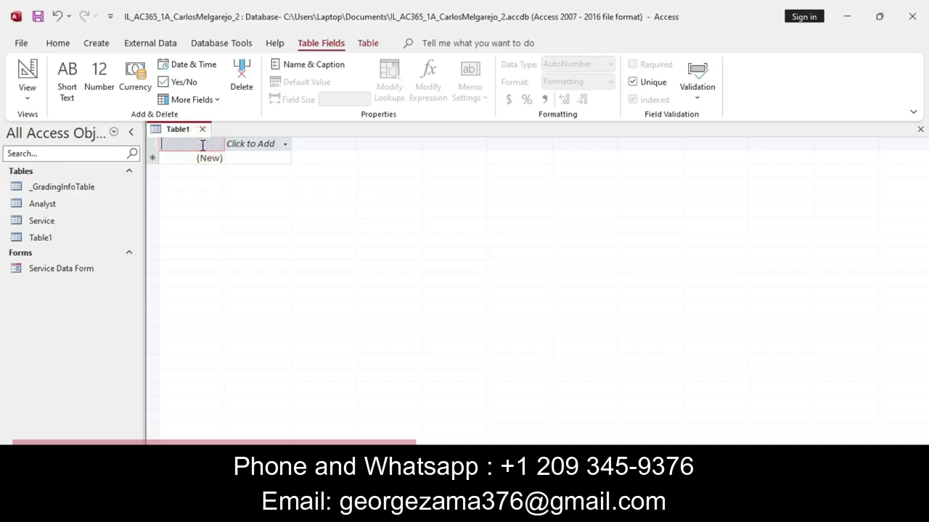
key("ctrl+v")
key("Return")
Check item b in the Word instructions, then return to Access and set the RegionCode field's data type to Short Text.
key("alt+Tab")
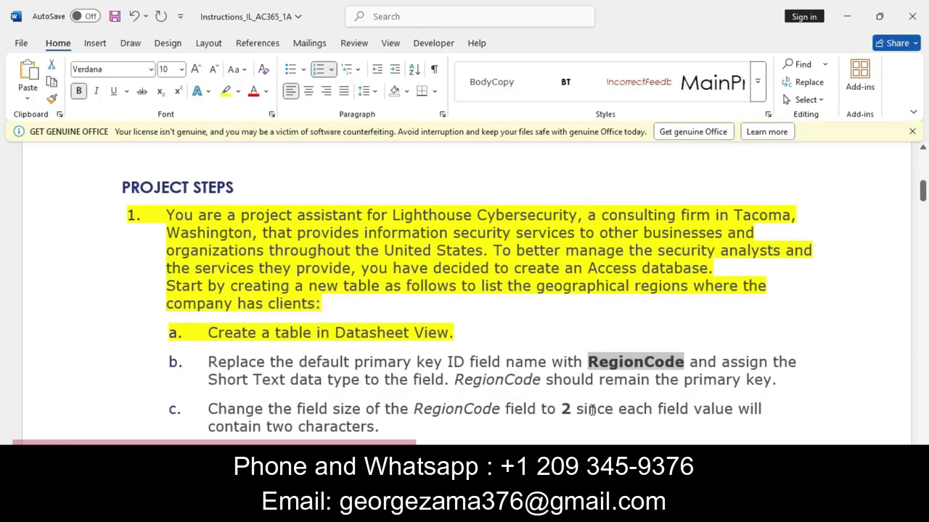
left_click(416, 508)
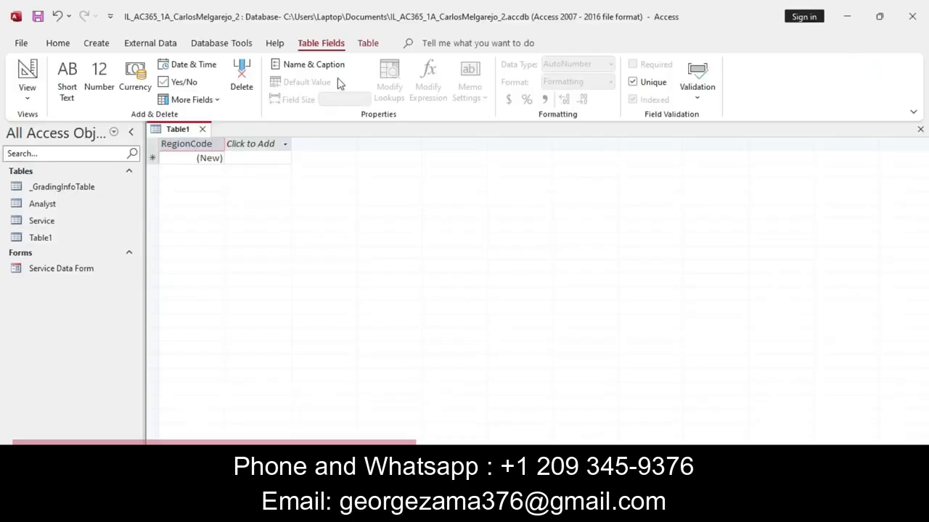
left_click(368, 43)
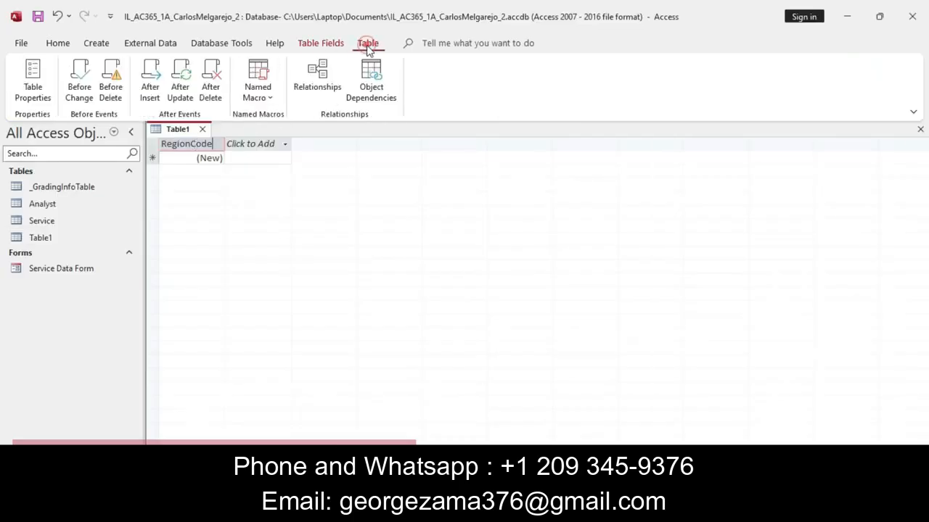
left_click(321, 43)
left_click(235, 143)
left_click(201, 143)
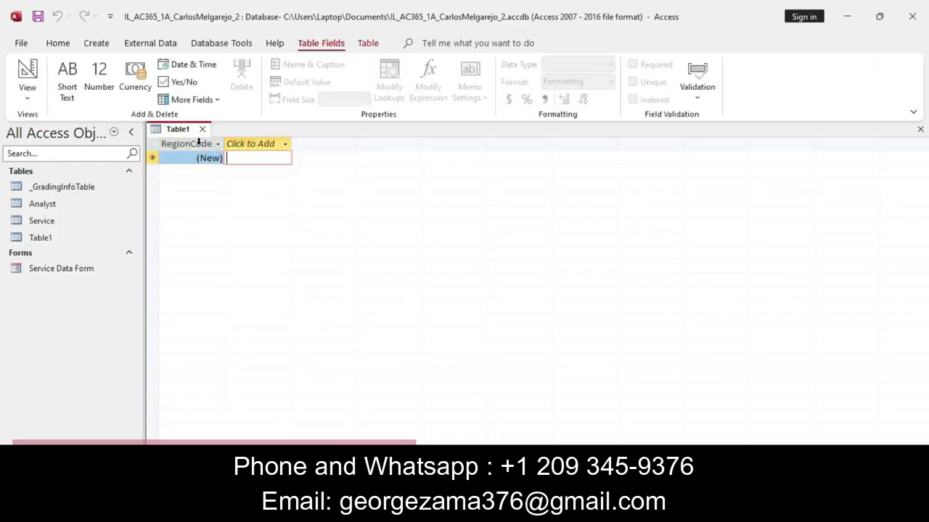
left_click(195, 144)
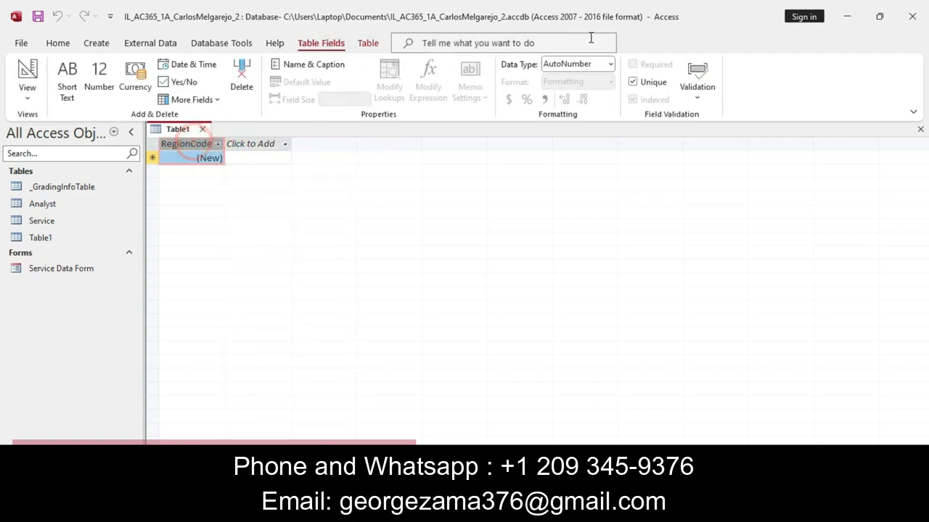
left_click(610, 64)
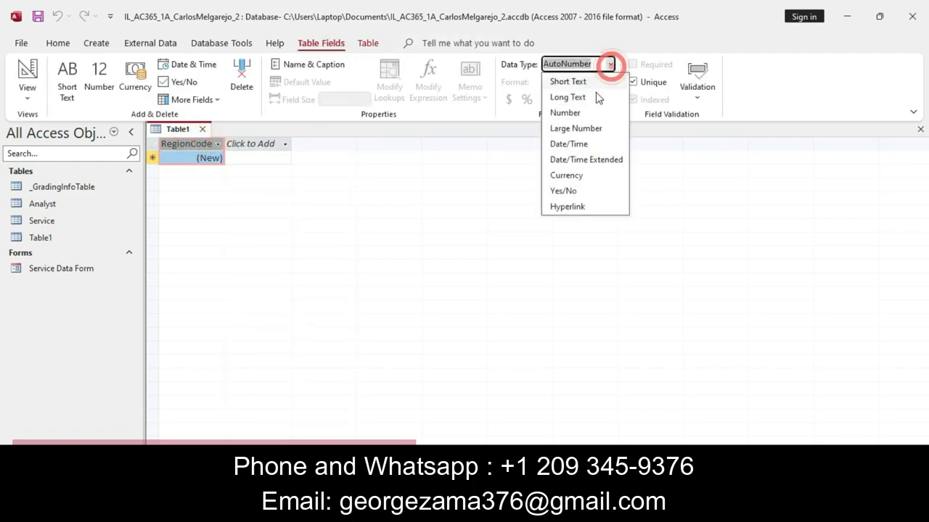
left_click(568, 81)
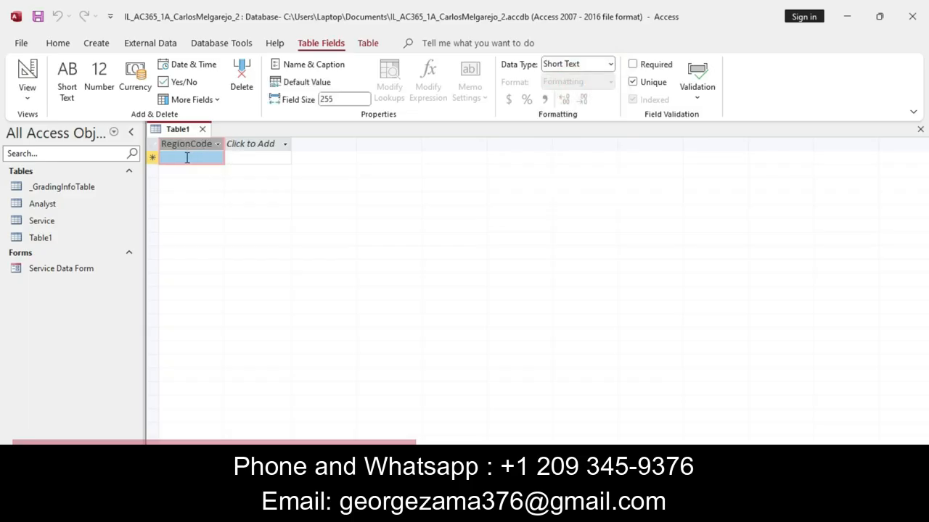
Recheck the Word instructions, set the RegionCode field size to 2 in Access, and switch back to Word.
left_click(365, 44)
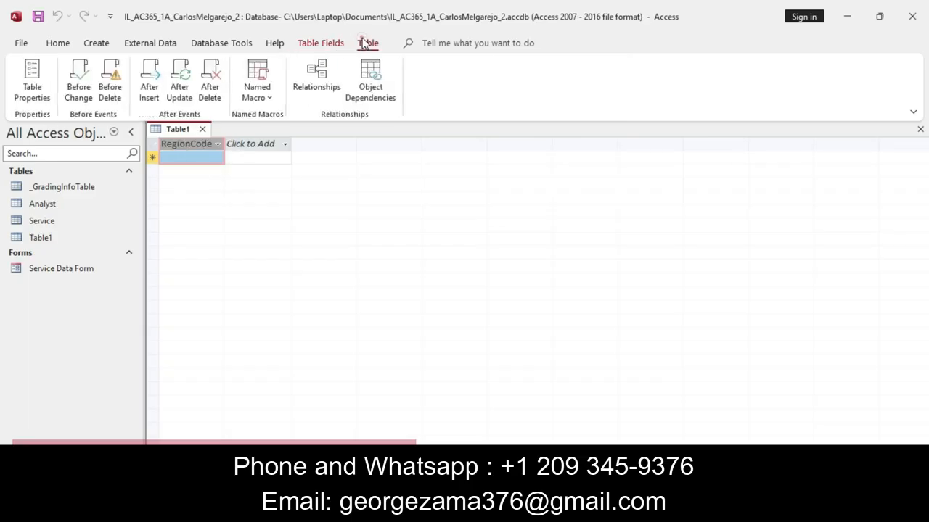
left_click(325, 45)
left_click(426, 506)
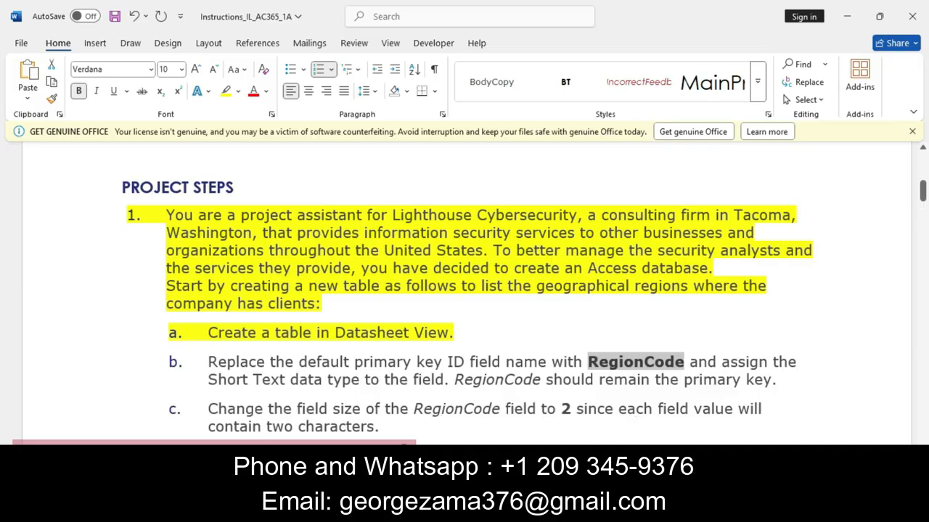
left_click(417, 507)
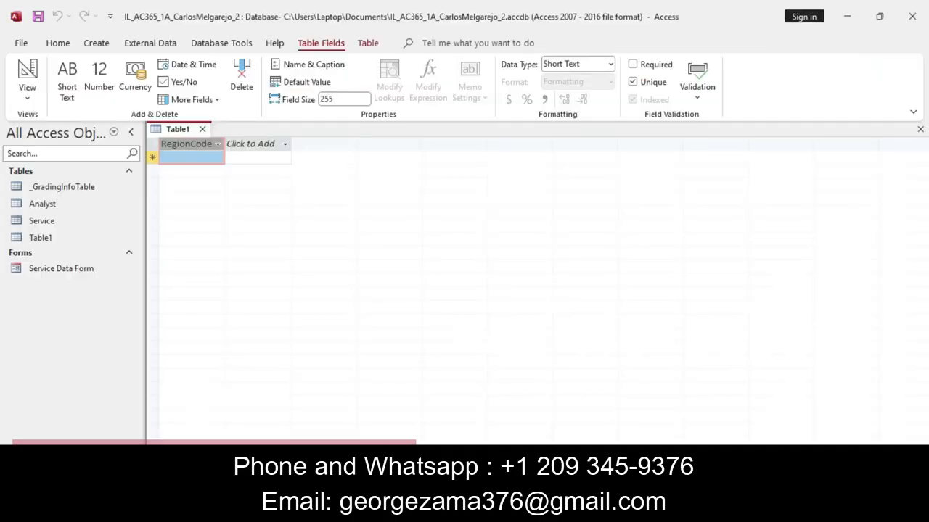
right_click(166, 130)
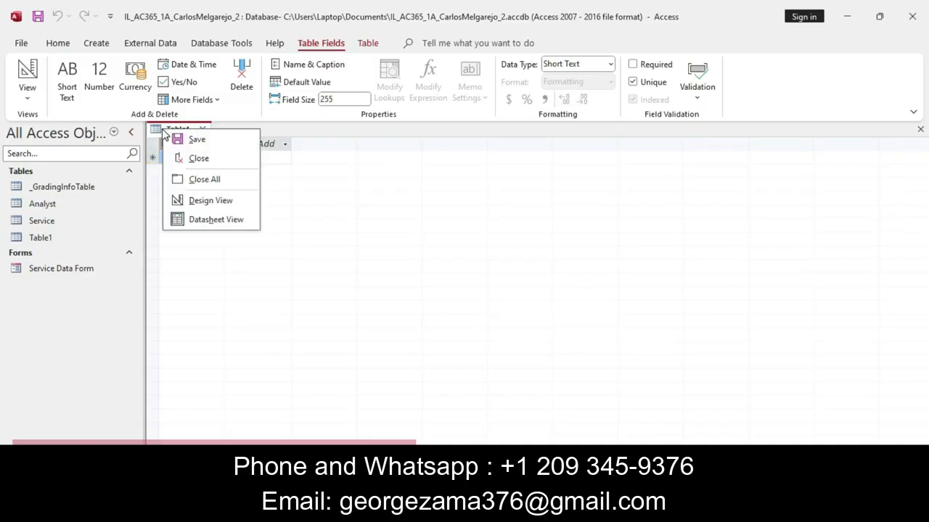
left_click(352, 98)
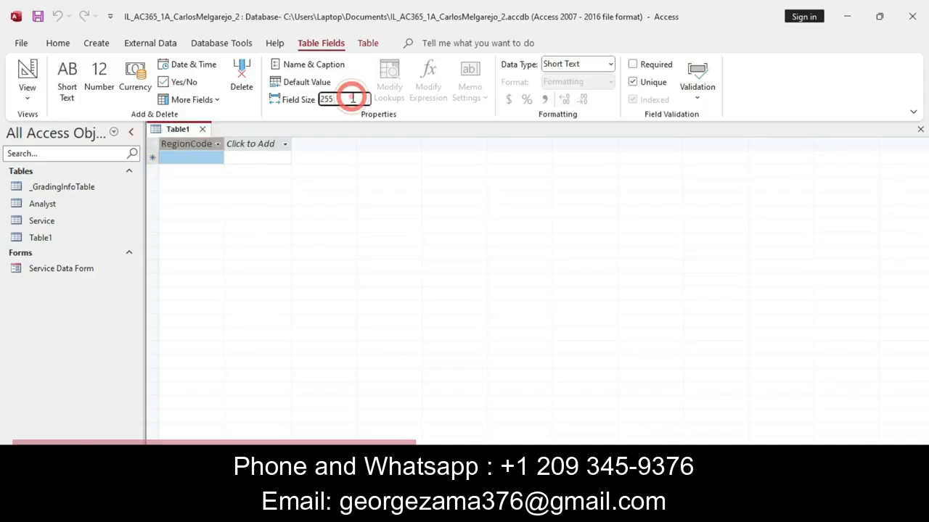
type("2")
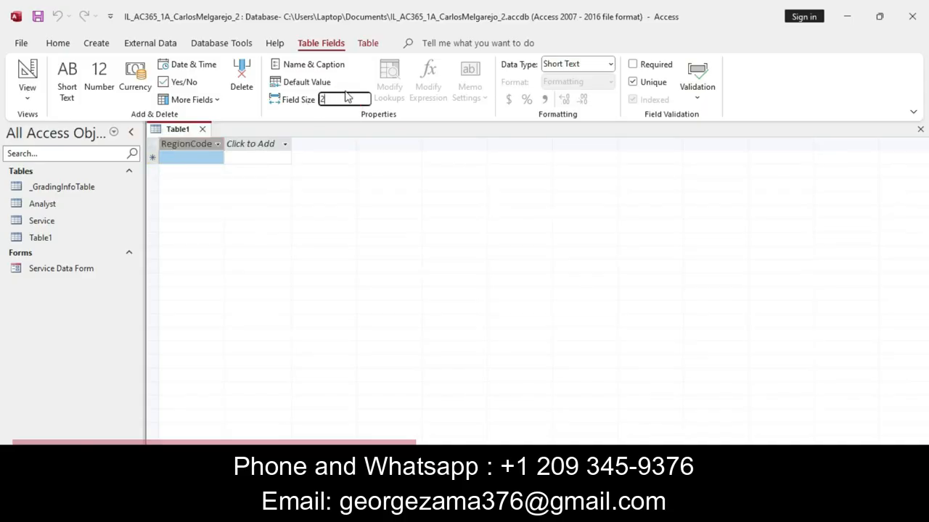
type("2")
key("alt+Tab")
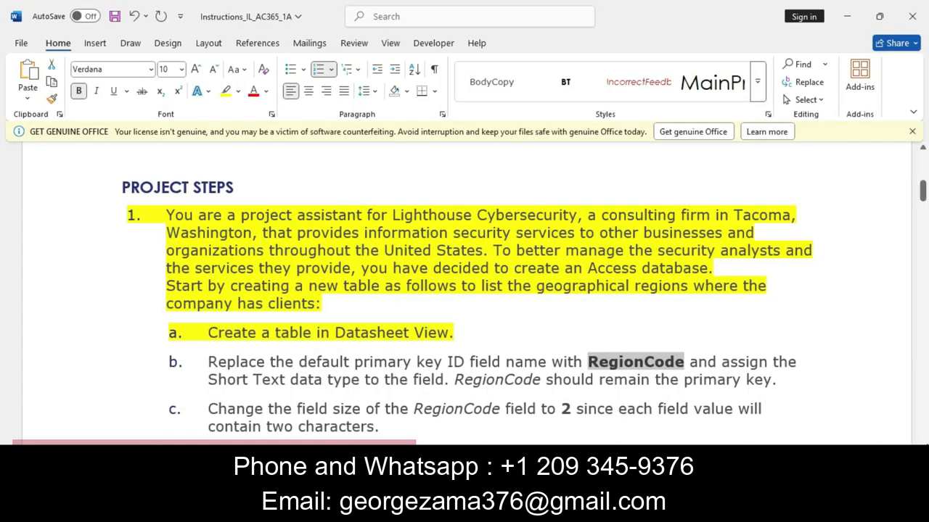
Copy the field name RegionName from item d of the Word instructions and switch back to the new table in Access.
scroll(464, 290, "down", 5)
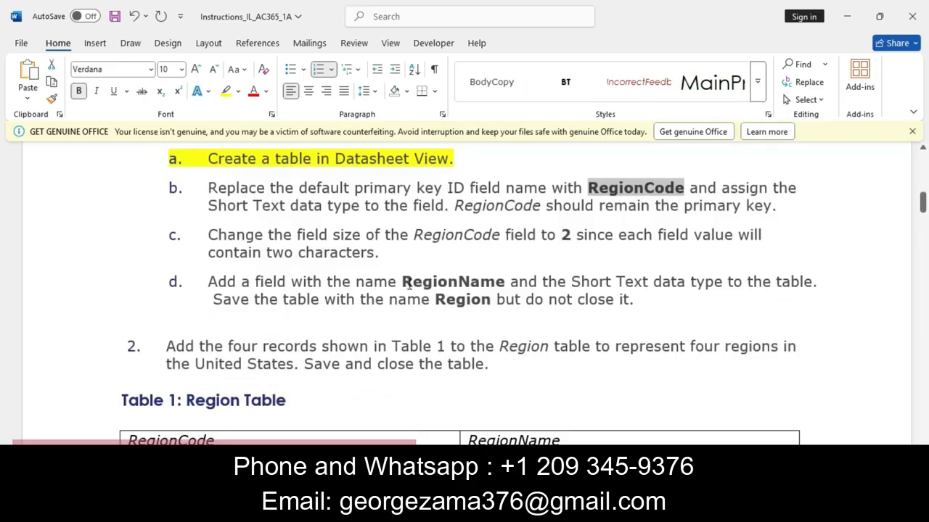
left_click_drag(405, 285, 506, 288)
key("ctrl+c")
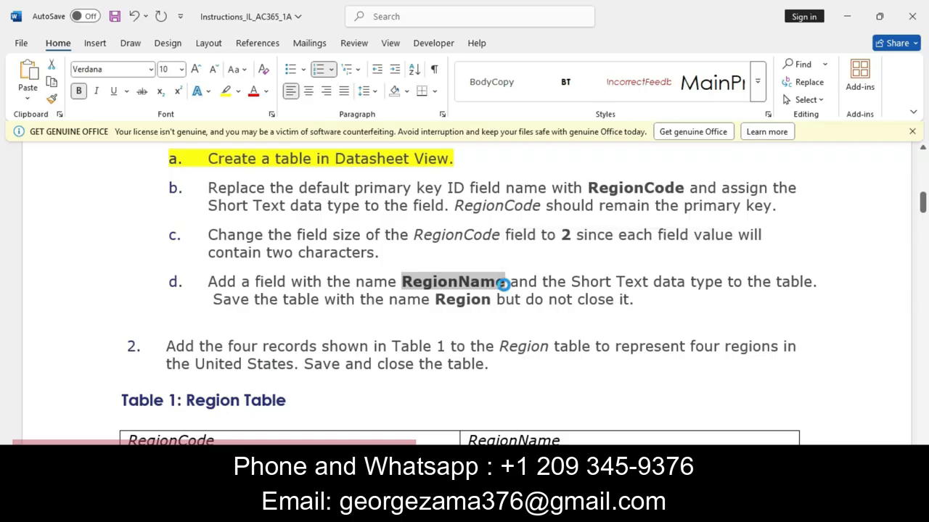
left_click(508, 508)
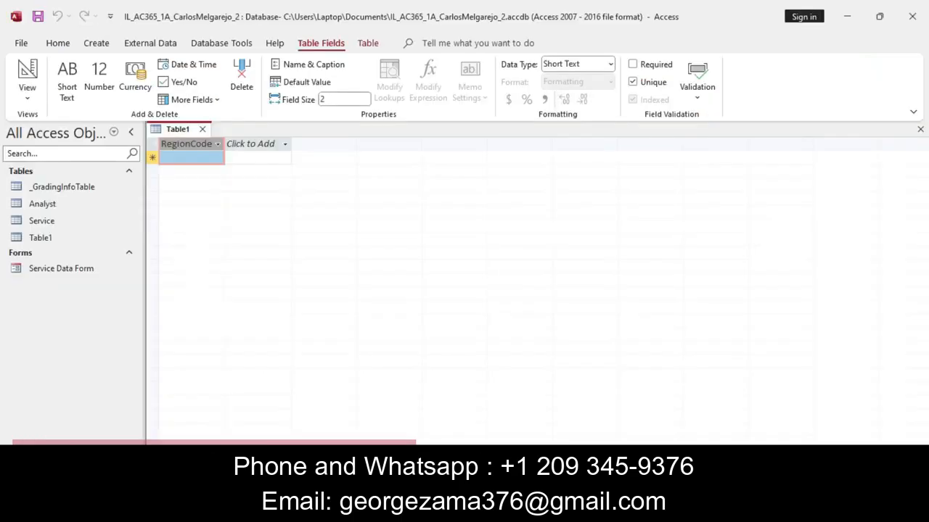
left_click(252, 144)
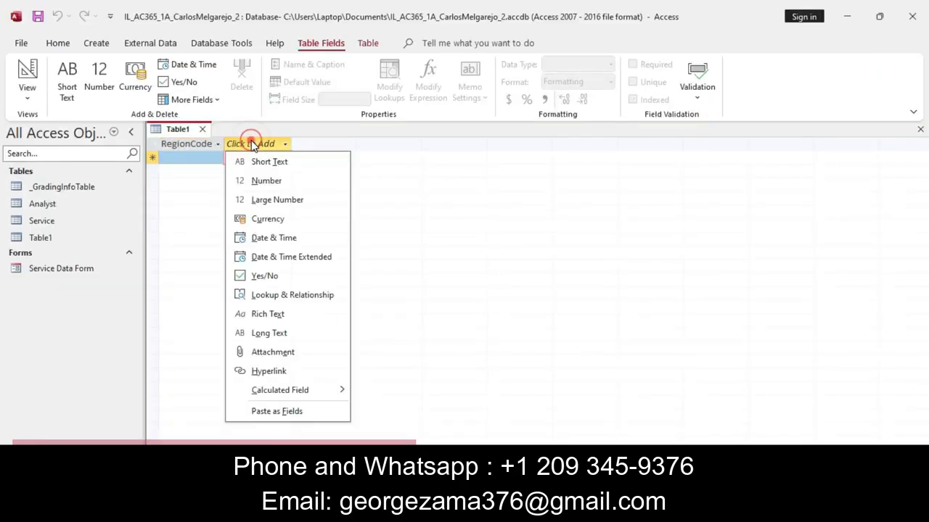
left_click(250, 145)
left_click(244, 144)
left_click(245, 146)
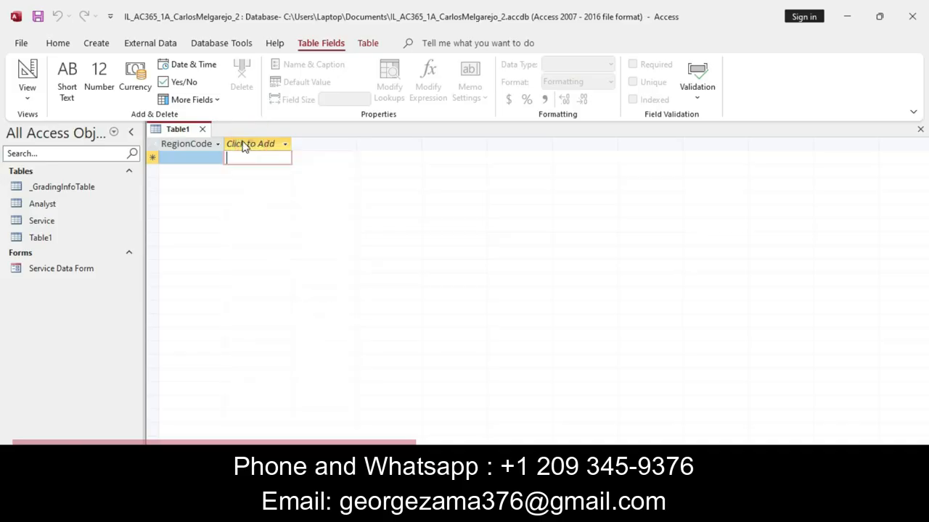
left_click(244, 145)
left_click(161, 225)
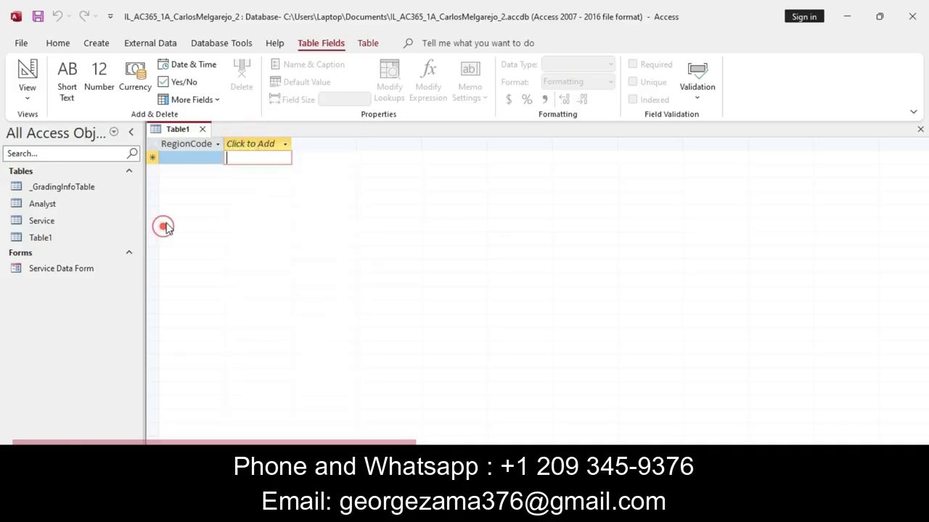
left_click(256, 146)
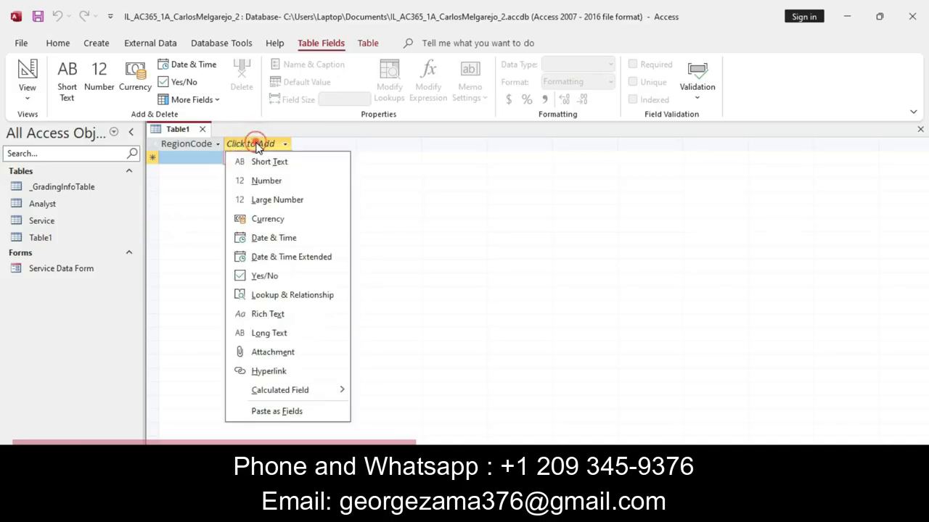
left_click(240, 139)
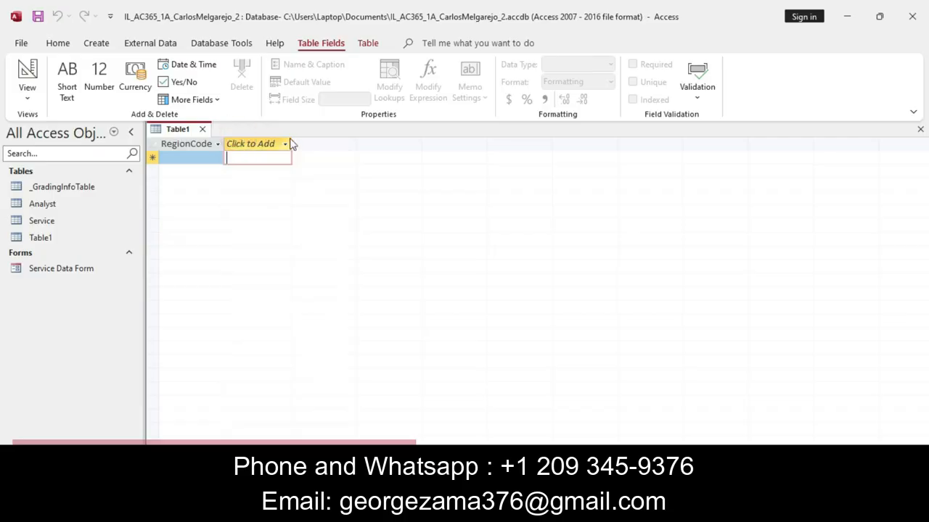
Add a Short Text field named RegionName to the table after the RegionCode field.
left_click(283, 146)
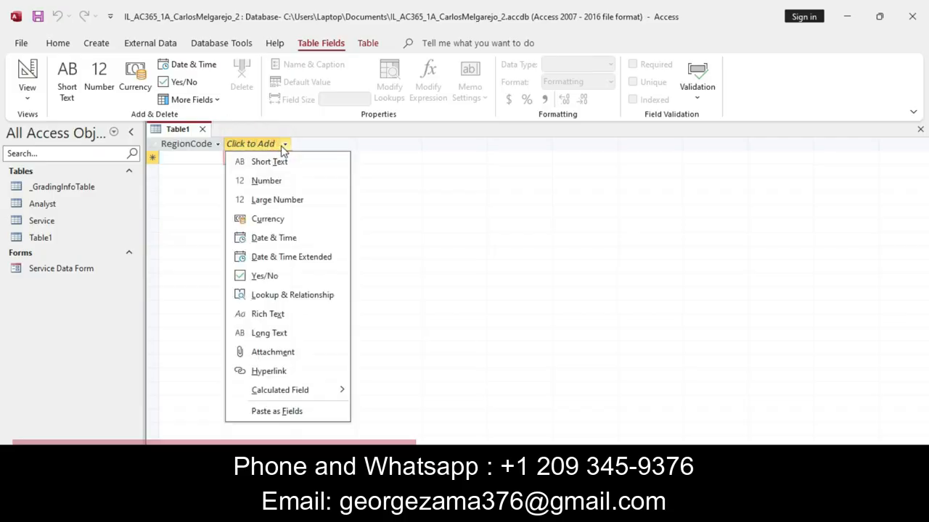
left_click(263, 164)
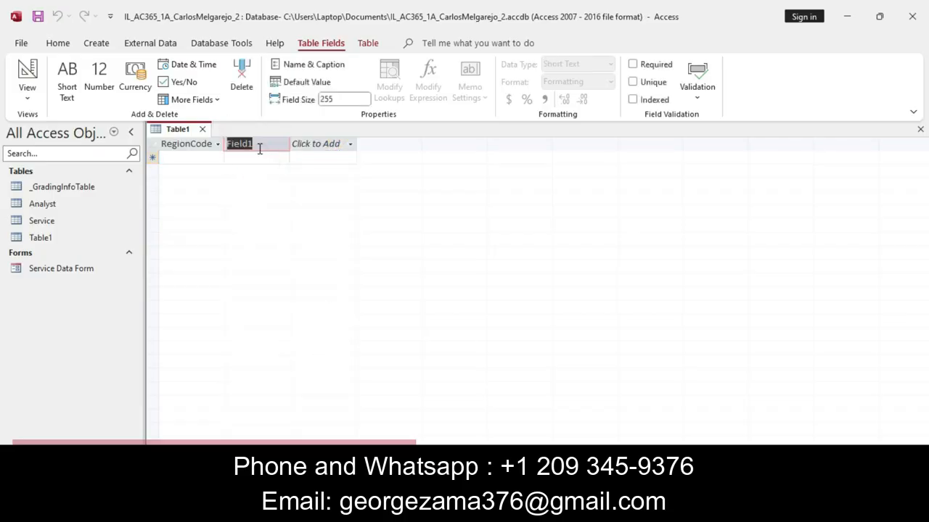
key("BackSpace")
type("RegionName")
left_click(268, 158)
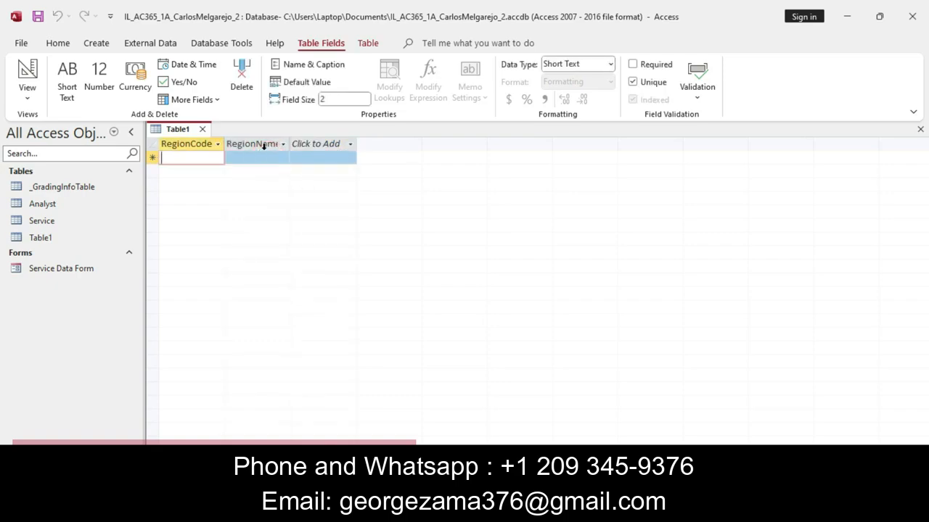
left_click(262, 145)
Switch to Word, select the table name Region in item d of the instructions, and return to Access.
key("alt+Tab")
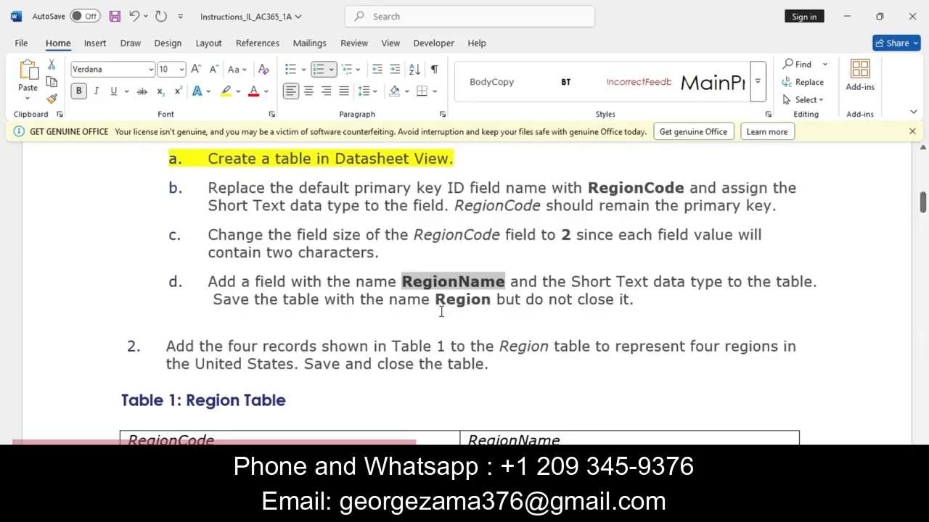
left_click_drag(436, 300, 491, 301)
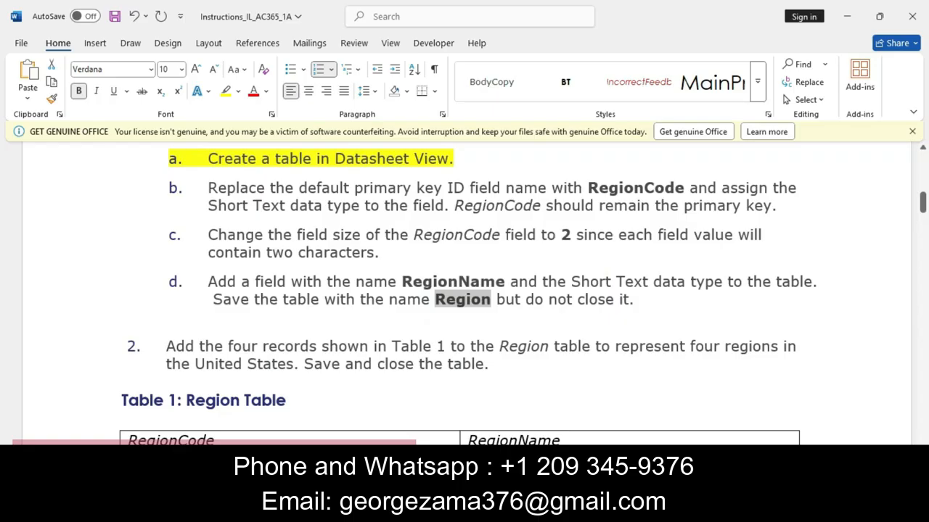
key("alt+Tab")
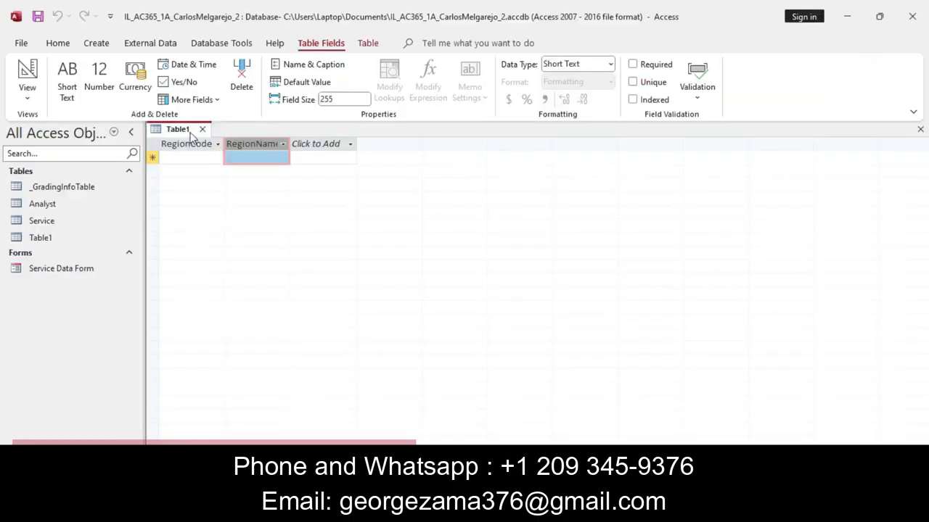
Close the new table, saving it under the name Region, and reopen it in Datasheet View.
right_click(190, 136)
left_click(217, 161)
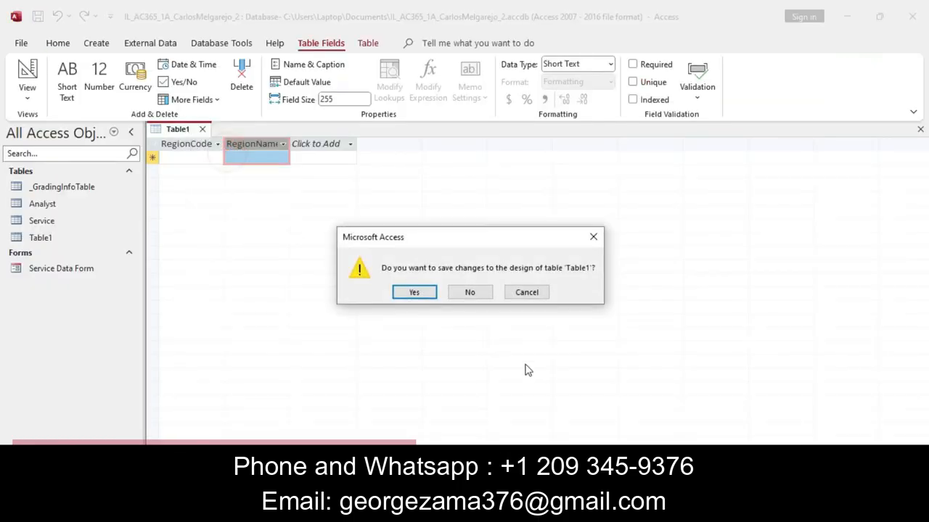
left_click(414, 293)
key("BackSpace")
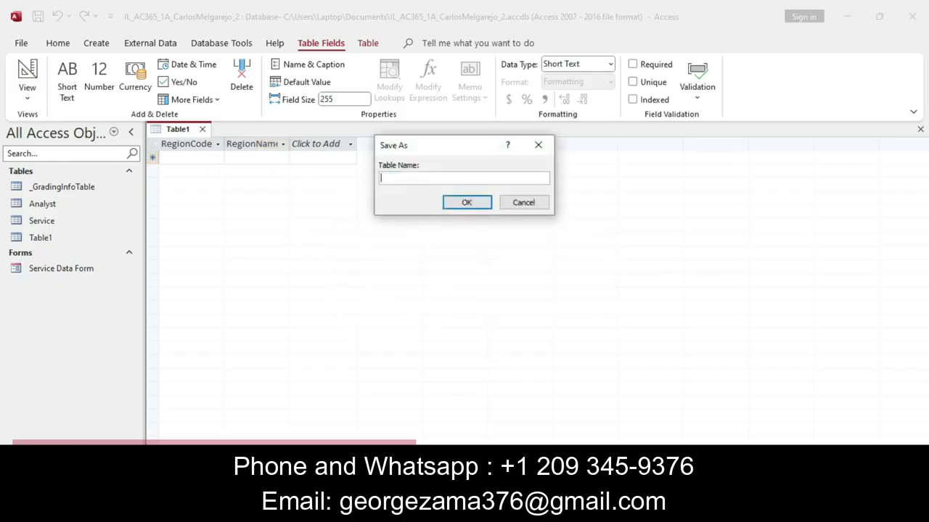
type("Region")
left_click(467, 203)
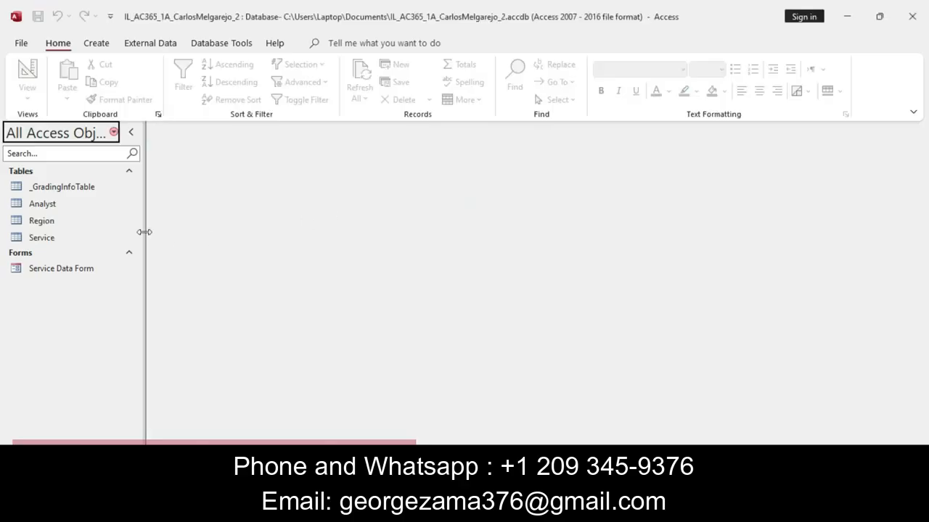
double_click(55, 222)
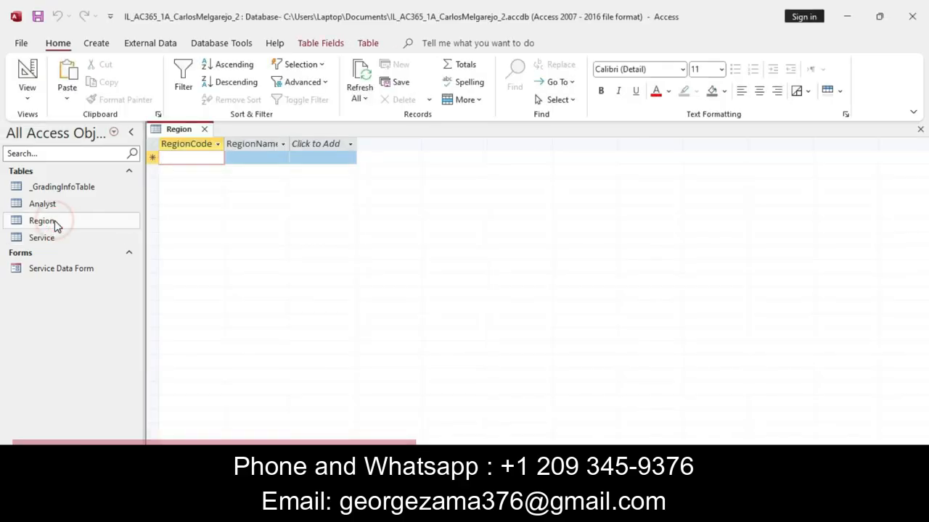
Switch to the Word instructions and highlight the step 2 paragraph about adding four records in yellow.
key("alt+Tab")
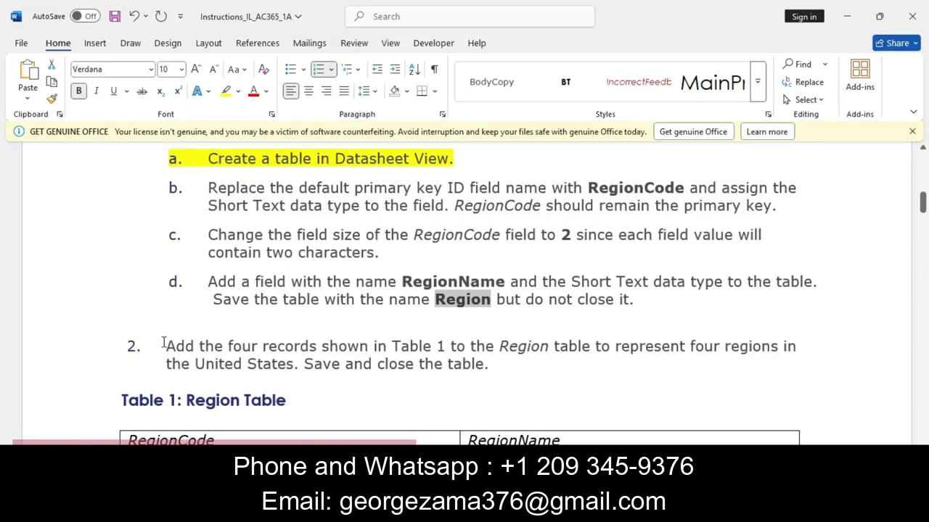
left_click_drag(163, 342, 518, 379)
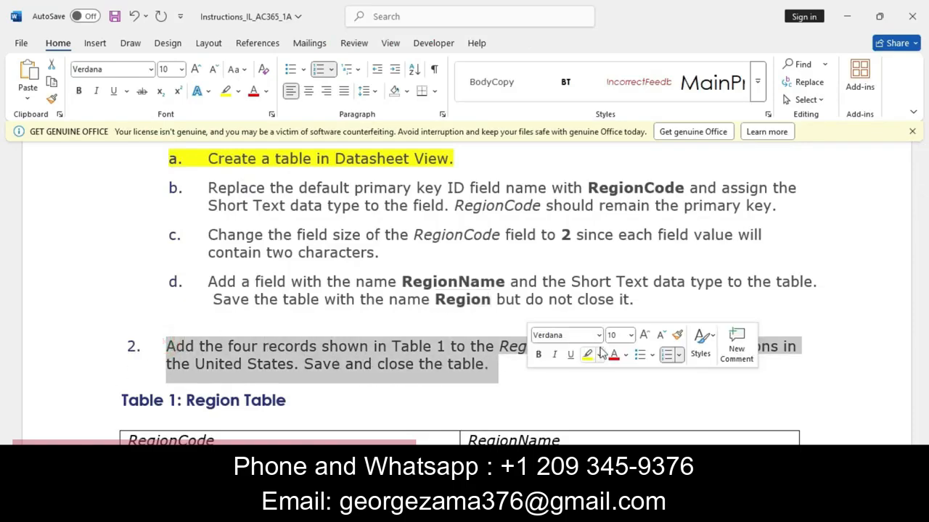
left_click(587, 354)
left_click(497, 419)
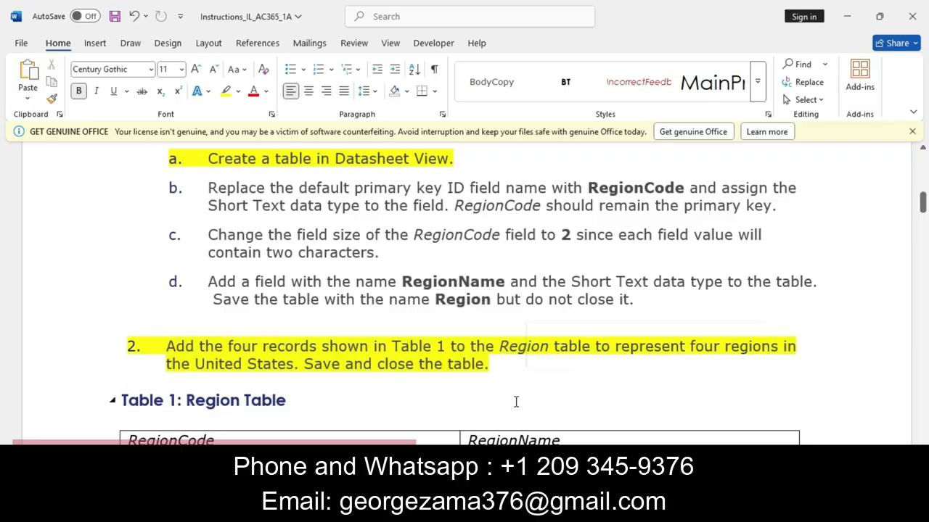
left_click(516, 402)
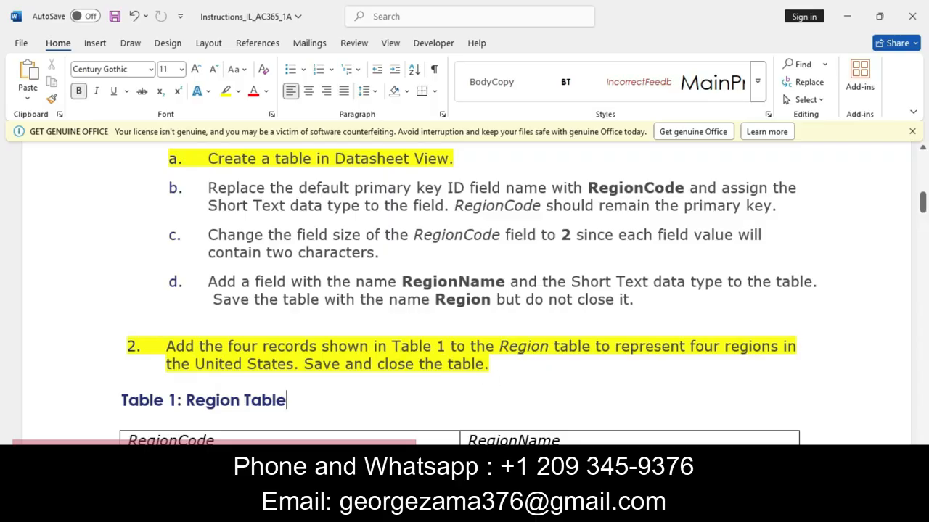
Copy CE from Table 1 in Word and enter it as the first RegionCode in the Access Region table.
scroll(272, 344, "down", 3)
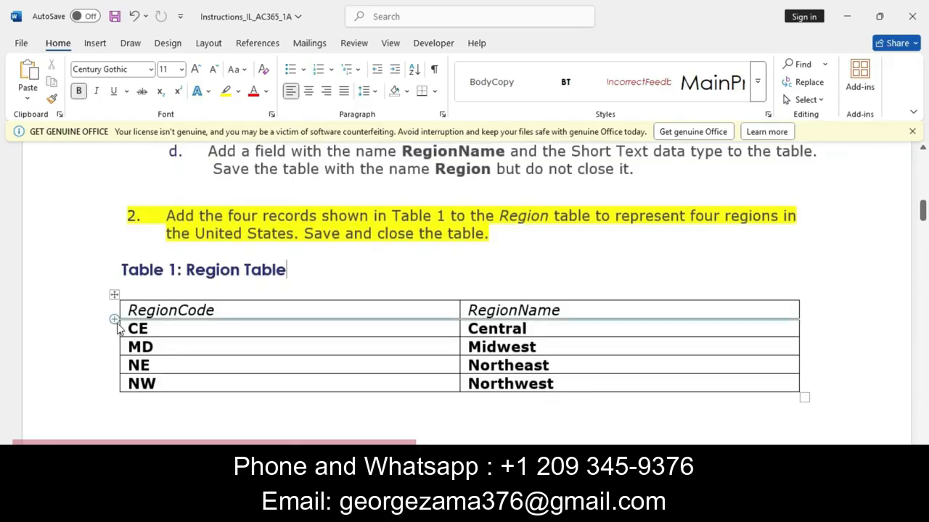
double_click(129, 329)
key("ctrl+c")
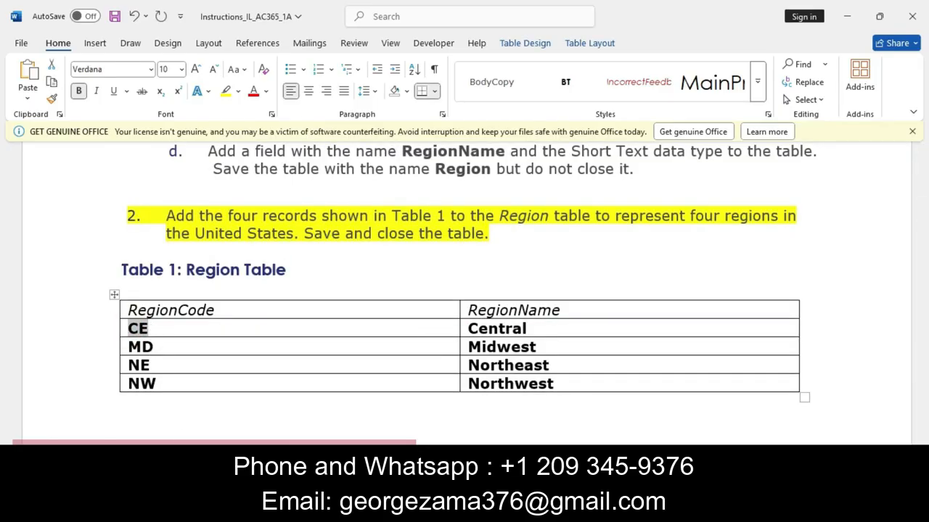
left_click(245, 509)
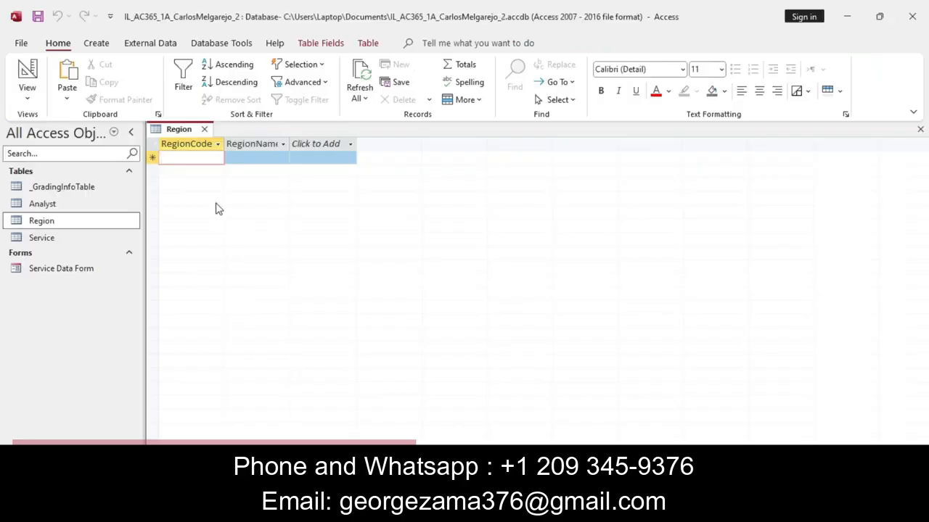
key("ctrl+v")
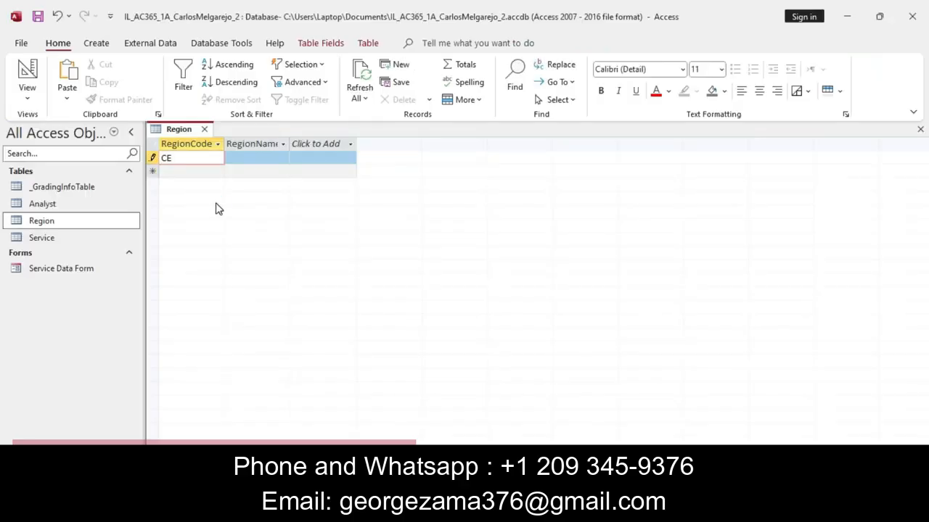
key("Tab")
Copy MD from Table 1 in Word and enter it as the second record's RegionCode in Access.
left_click(174, 170)
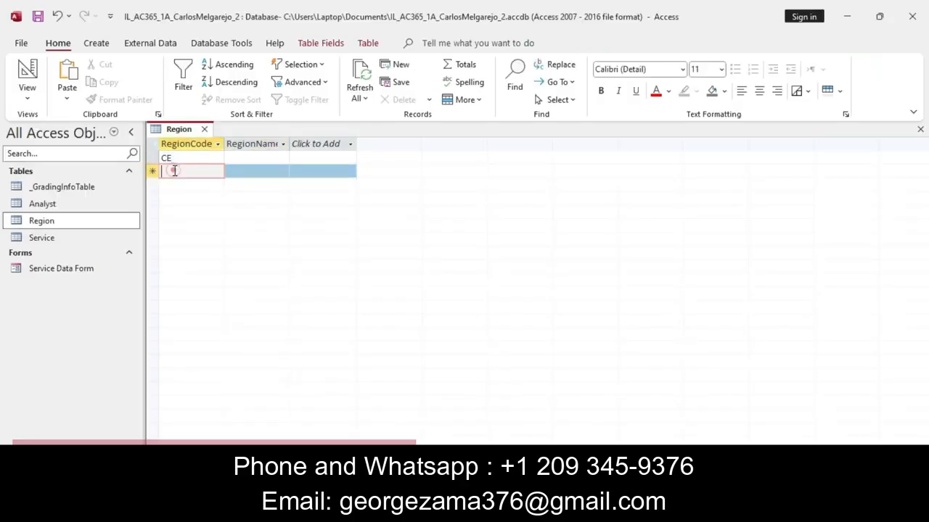
left_click(270, 510)
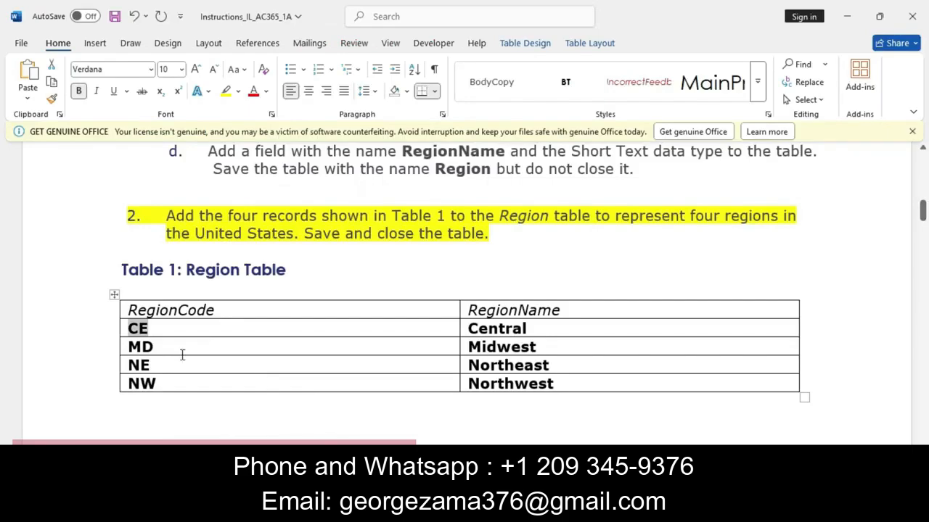
left_click_drag(128, 347, 154, 348)
key("ctrl+c")
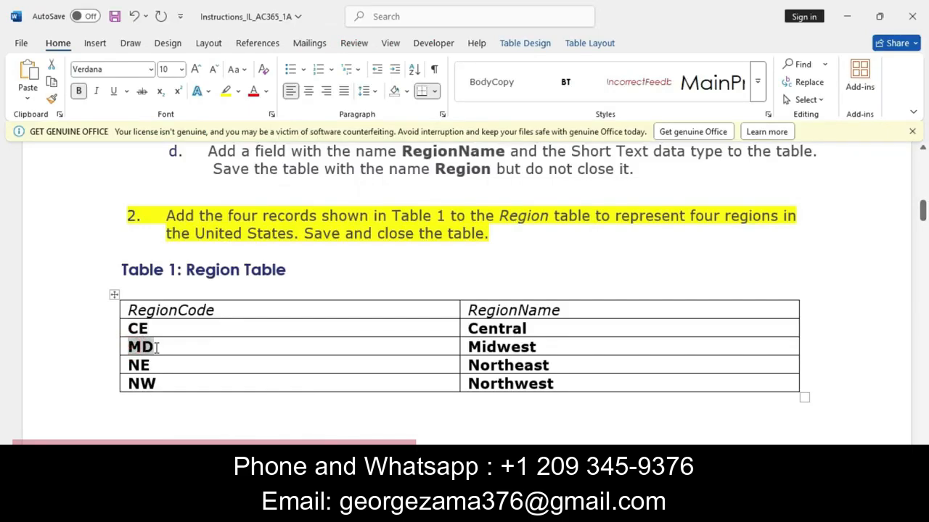
key("alt+Tab")
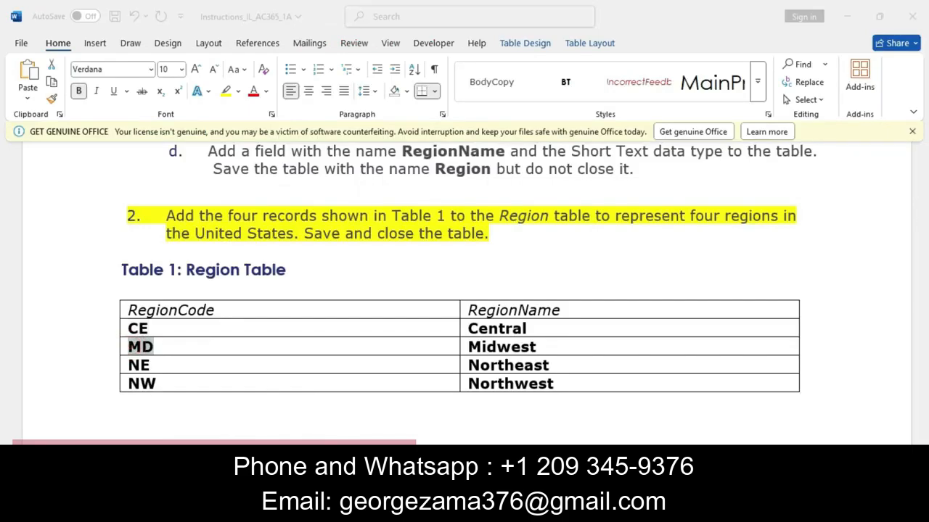
left_click(211, 162)
key("ctrl+v")
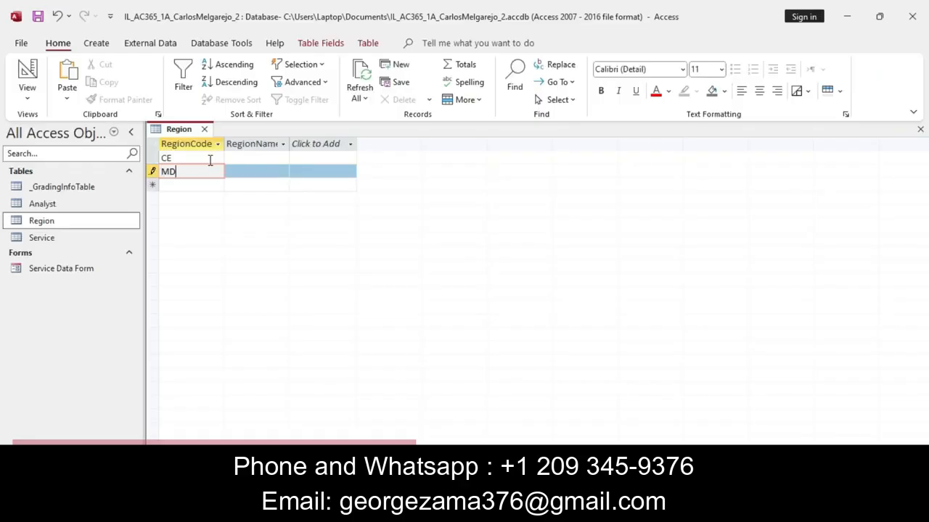
Copy NE from Table 1 in Word and enter it as the third record's RegionCode in Access.
left_click(171, 184)
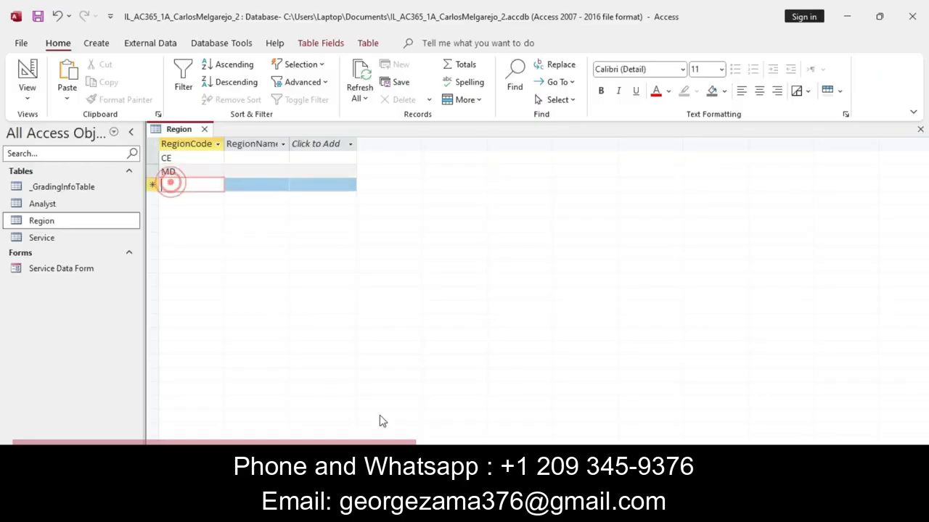
key("alt+Tab")
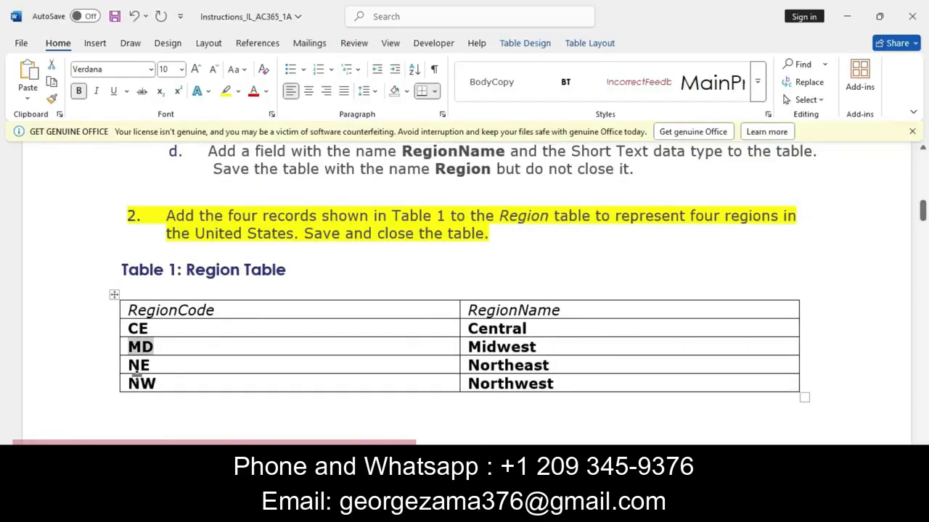
left_click_drag(132, 365, 153, 365)
key("ctrl+c")
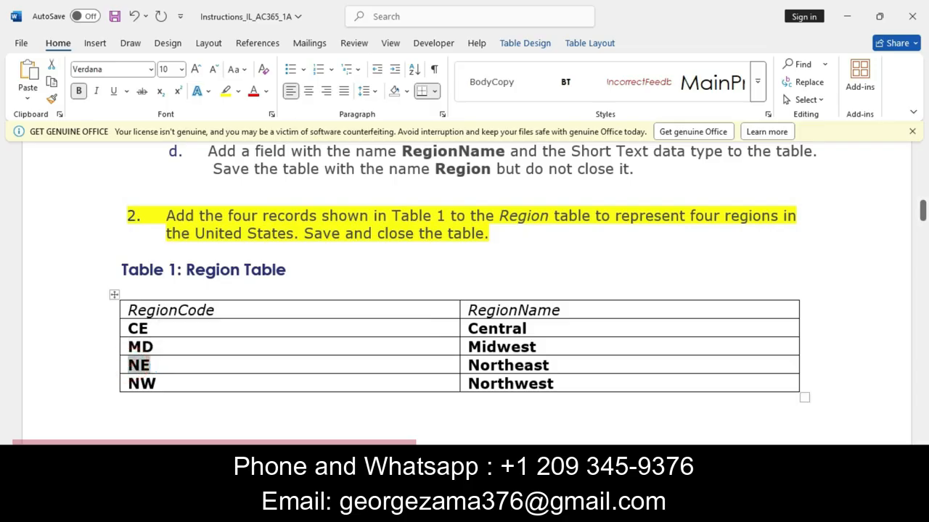
key("alt+Tab")
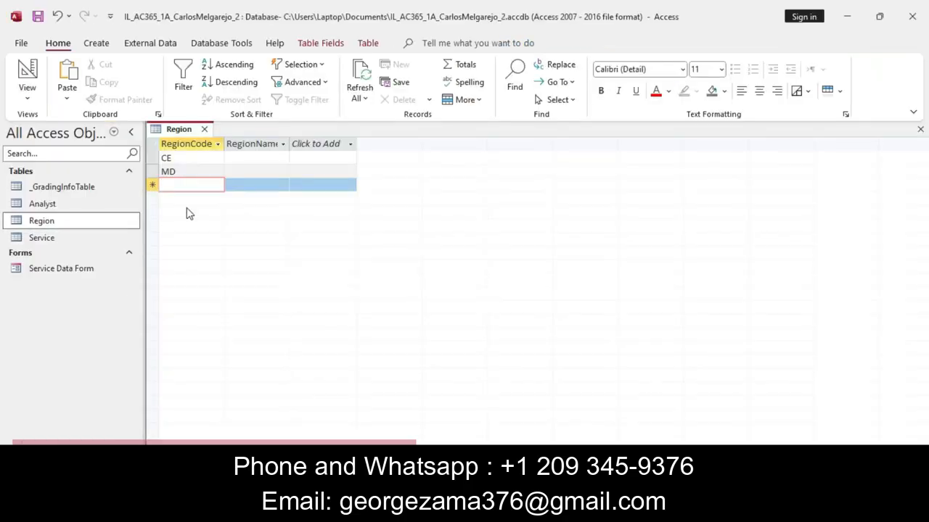
key("ctrl+v")
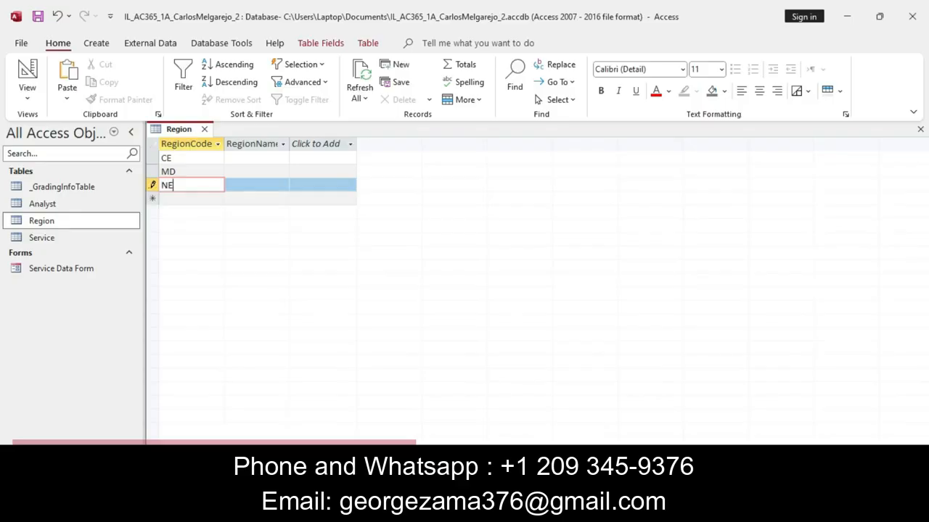
Copy NW from Table 1 in Word and enter it as the fourth record's RegionCode in Access.
key("alt+Tab")
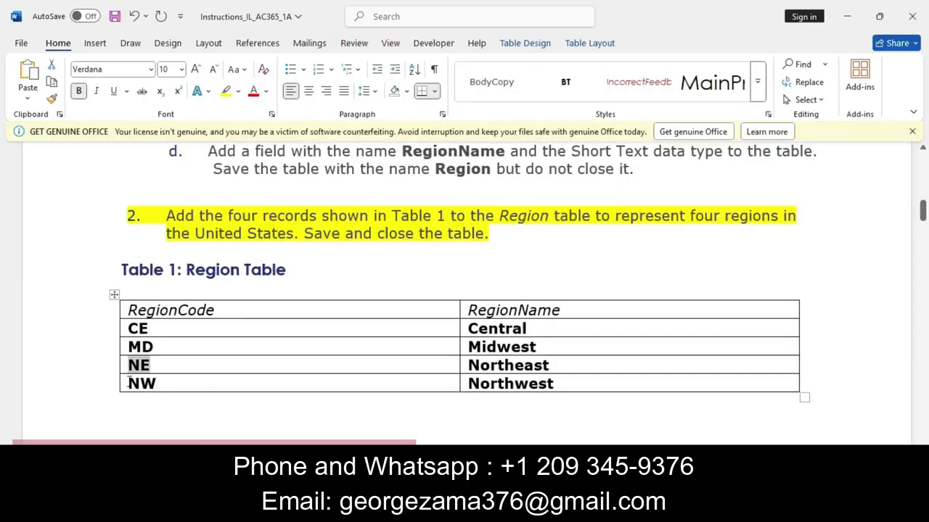
double_click(130, 383)
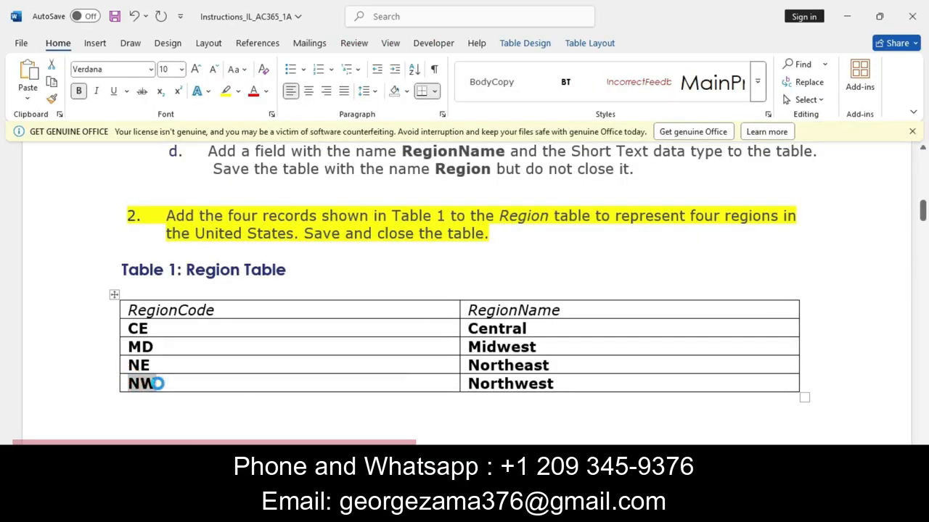
key("alt+Tab")
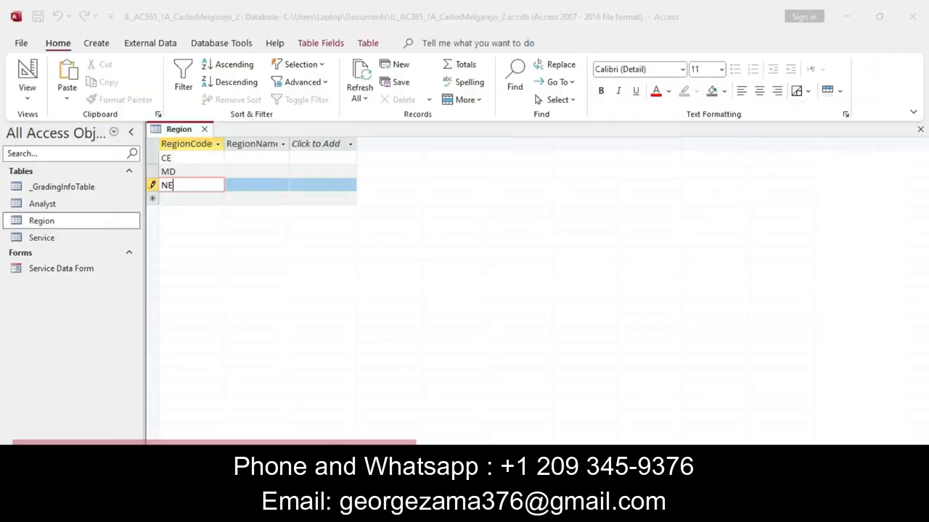
left_click(185, 200)
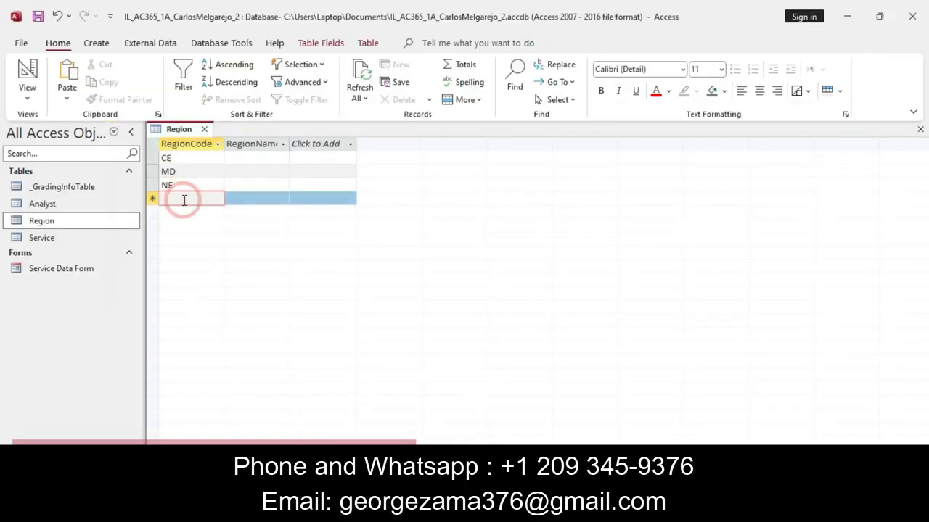
key("ctrl+v")
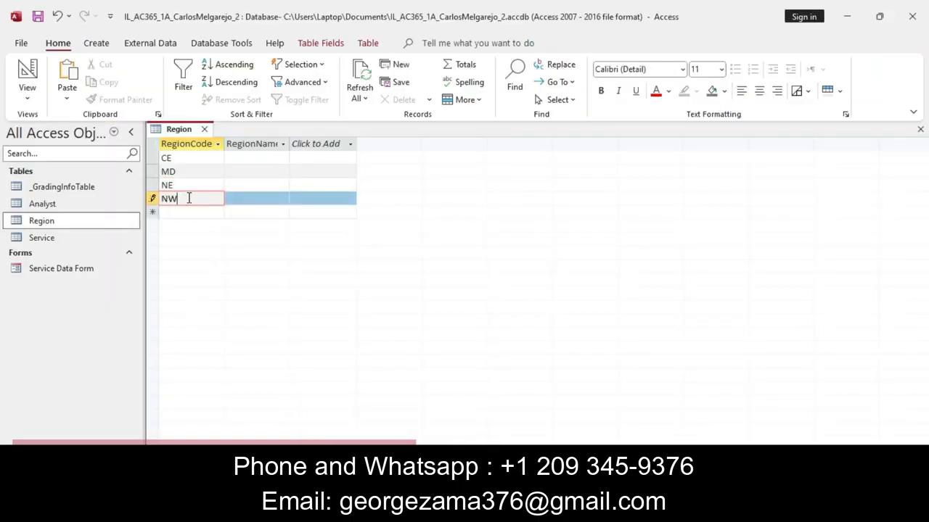
Copy Central from Table 1 in Word and enter it as the RegionName of the CE record in Access.
left_click(253, 157)
key("alt+Tab")
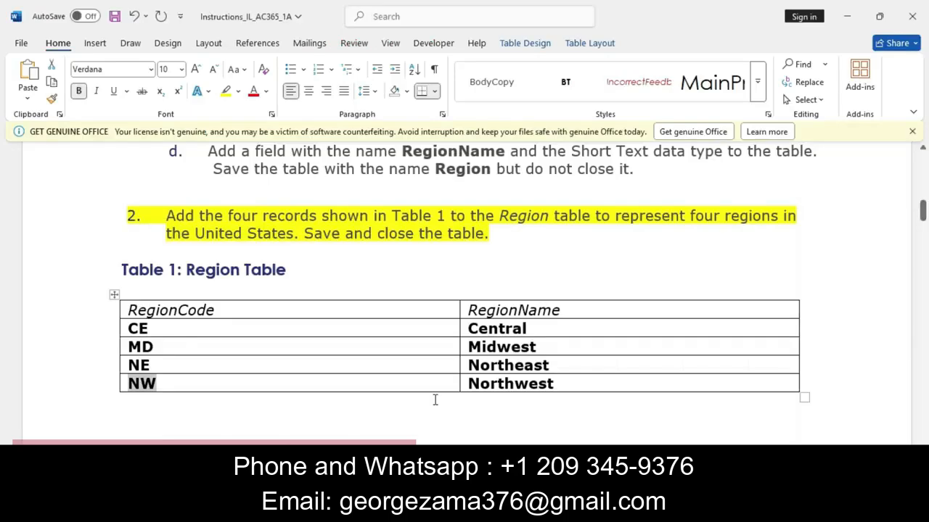
left_click_drag(470, 329, 535, 328)
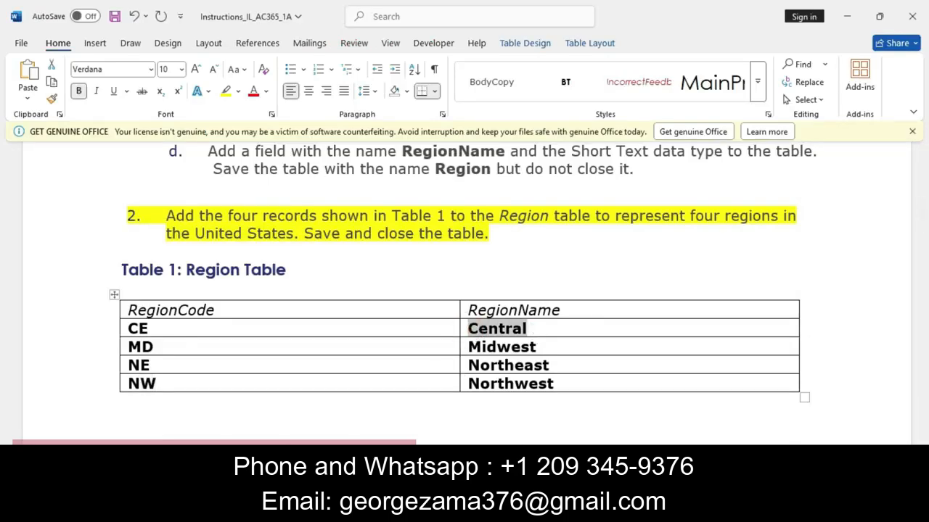
key("ctrl+c")
key("alt+Tab")
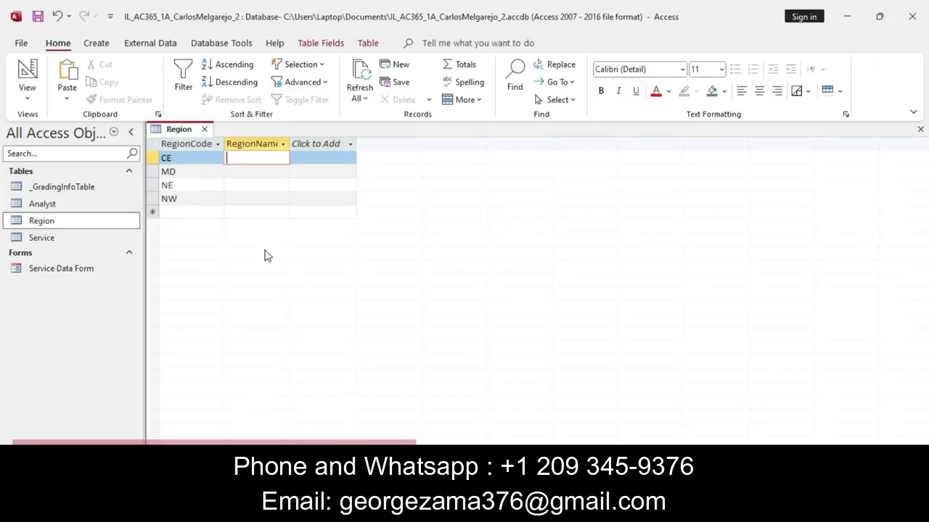
key("ctrl+v")
Copy Midwest from Table 1 in Word and enter it as the RegionName of the MD record in Access.
key("alt+Tab")
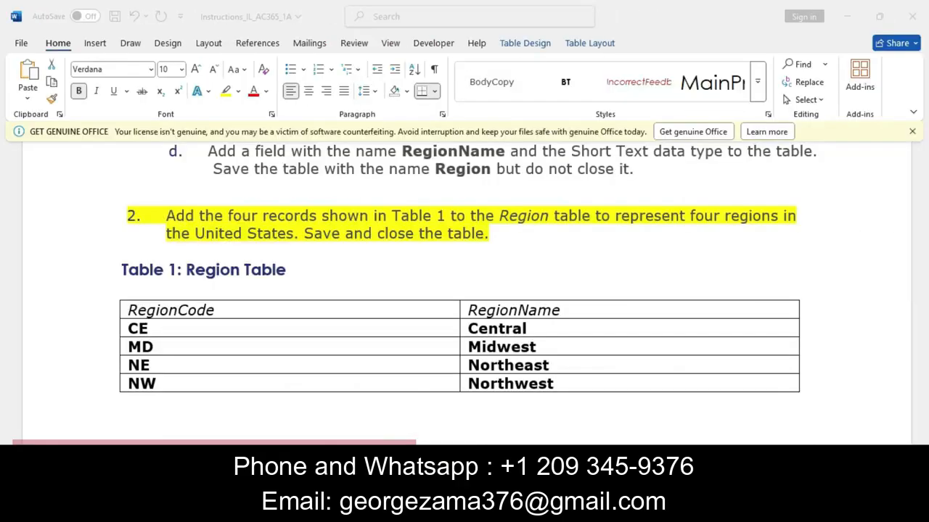
left_click_drag(470, 348, 540, 350)
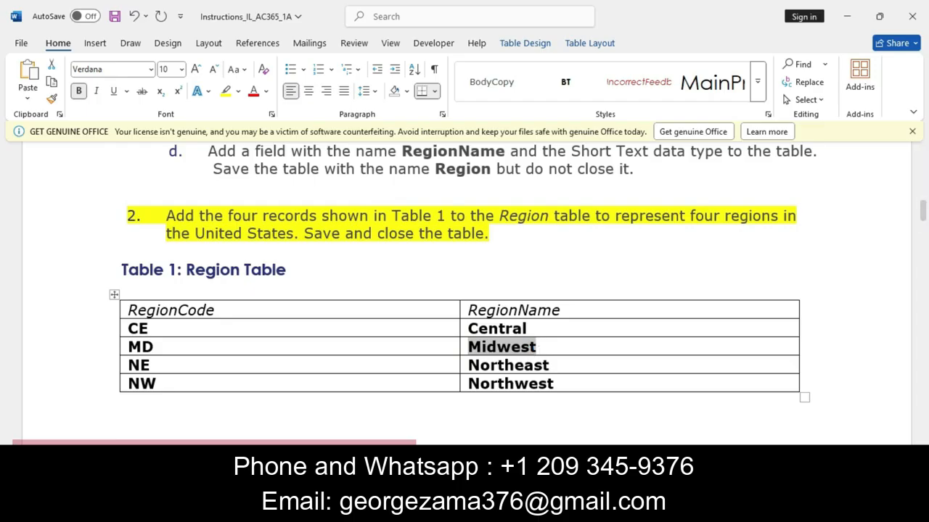
key("alt+Tab")
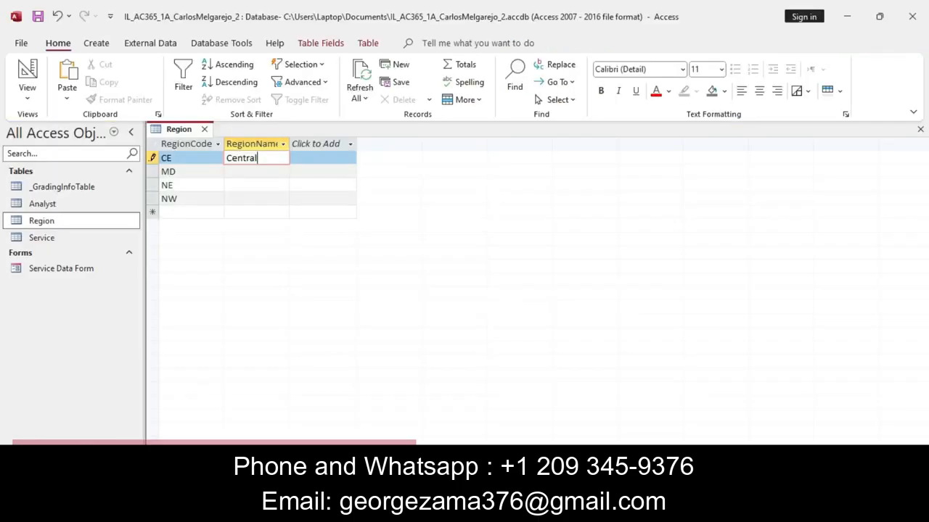
left_click(261, 174)
key("ctrl+v")
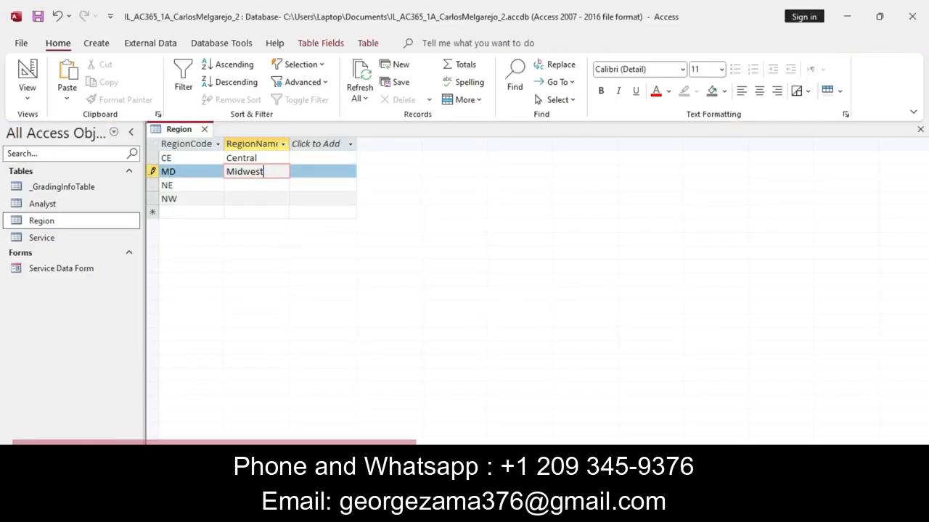
Copy Northeast from Table 1 in Word and enter it as the RegionName of the NE record in Access.
key("alt+Tab")
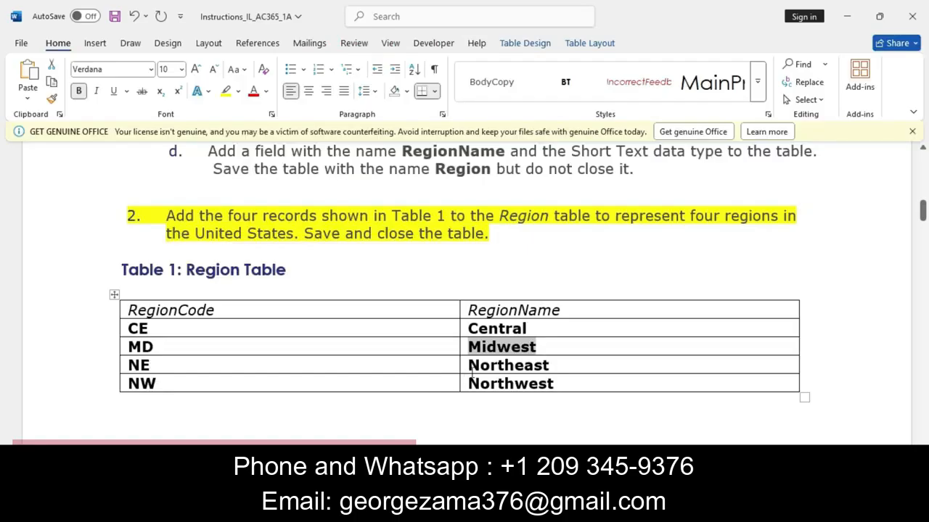
left_click_drag(471, 366, 549, 374)
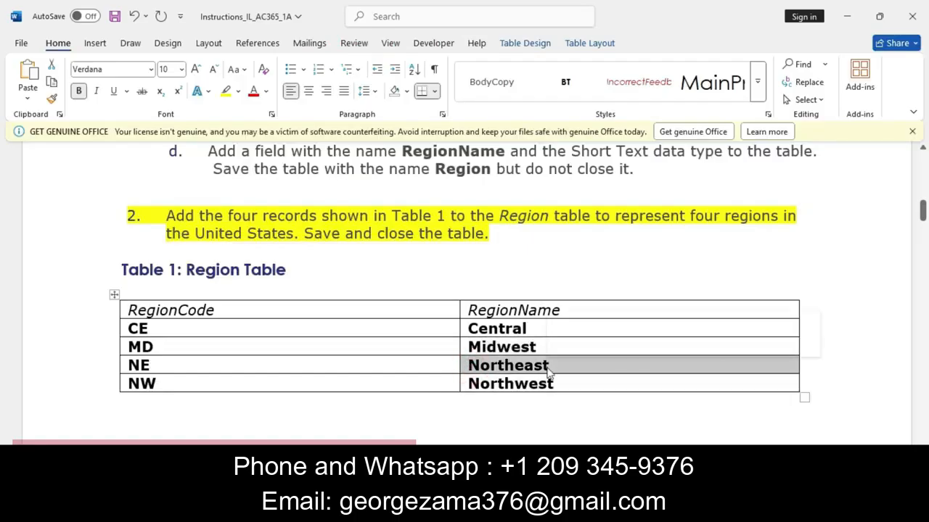
key("ctrl+c")
key("alt+Tab")
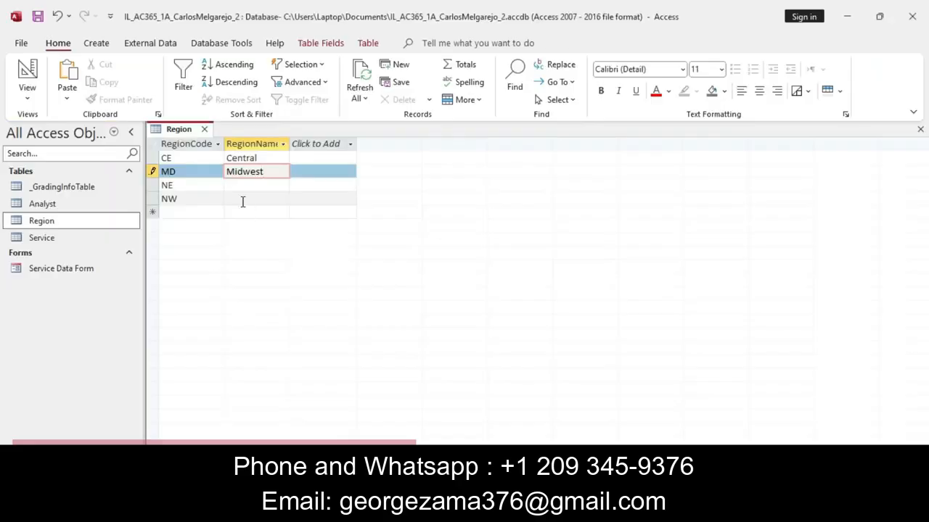
left_click(241, 185)
key("ctrl+v")
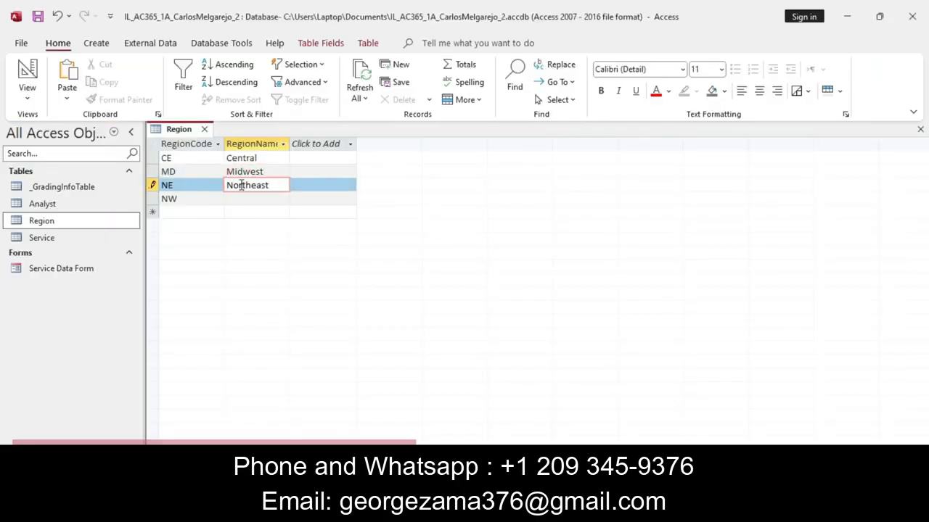
Take Northwest from Table 1 in Word and enter it as the RegionName of the NW record in Access.
left_click(239, 203)
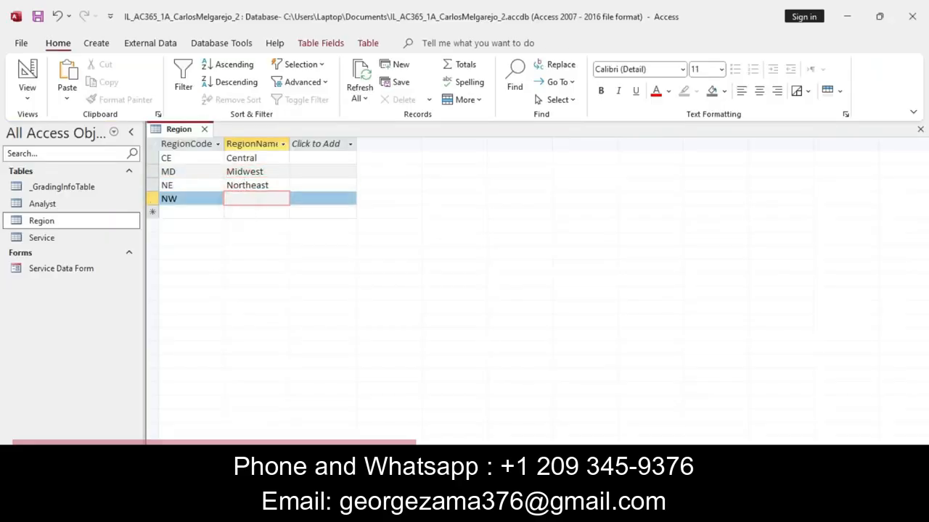
key("alt+Tab")
left_click(467, 384)
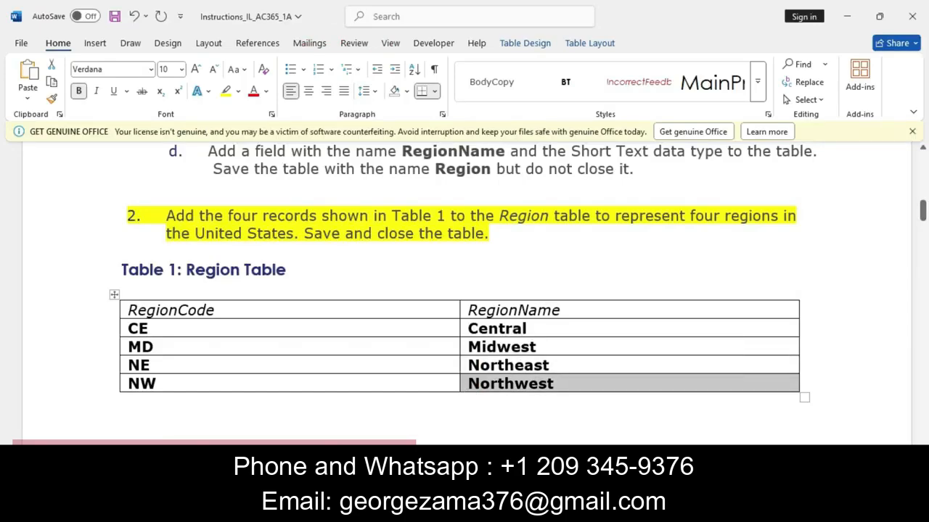
key("alt+Tab")
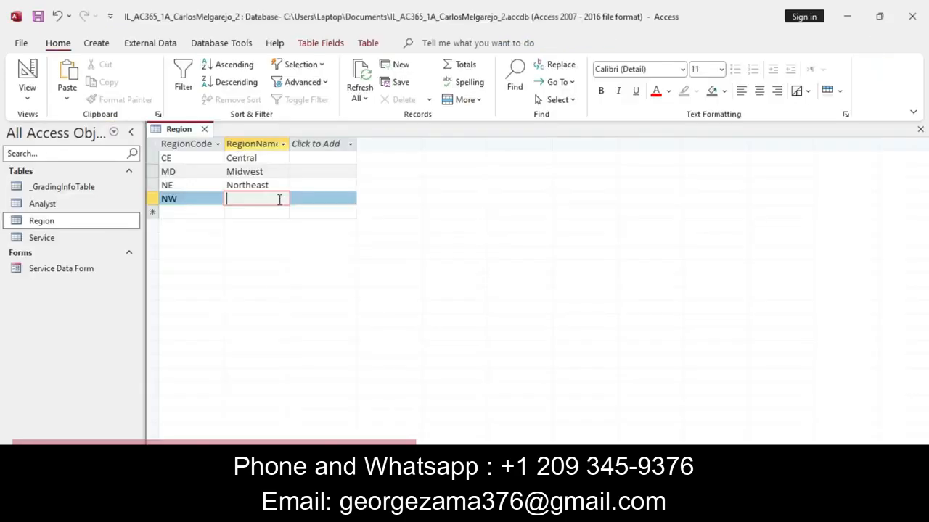
left_click(279, 200)
type("Northwest")
Check the step 2 instructions in Word, then save and close the Region table in Access.
key("alt+Tab")
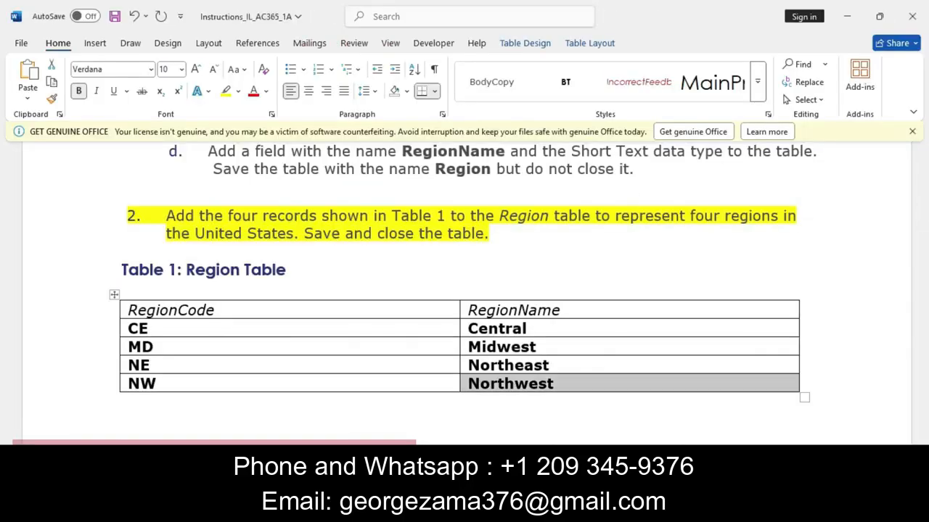
key("alt+Tab")
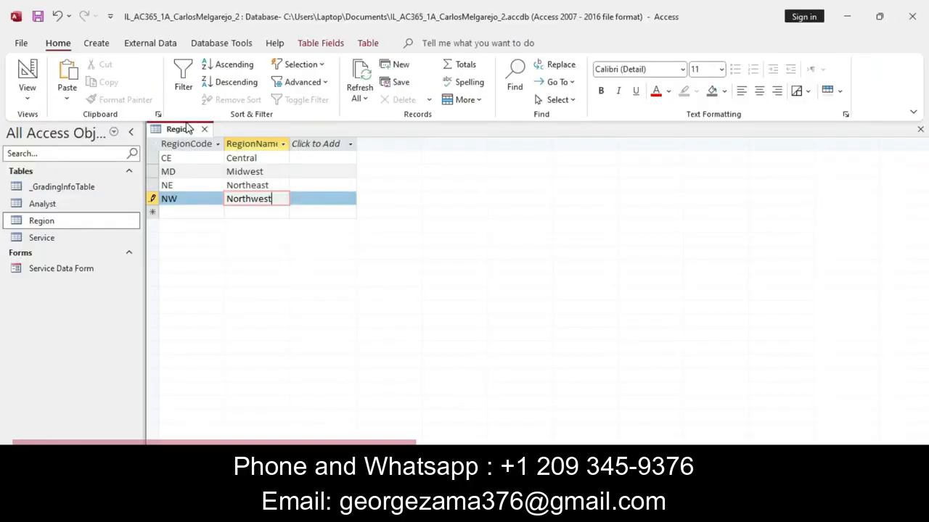
right_click(187, 128)
left_click(220, 133)
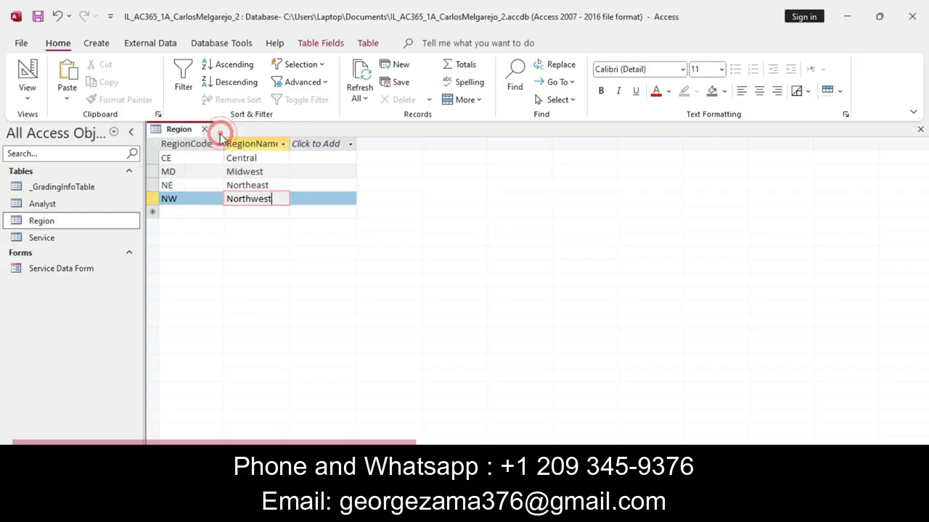
left_click(204, 129)
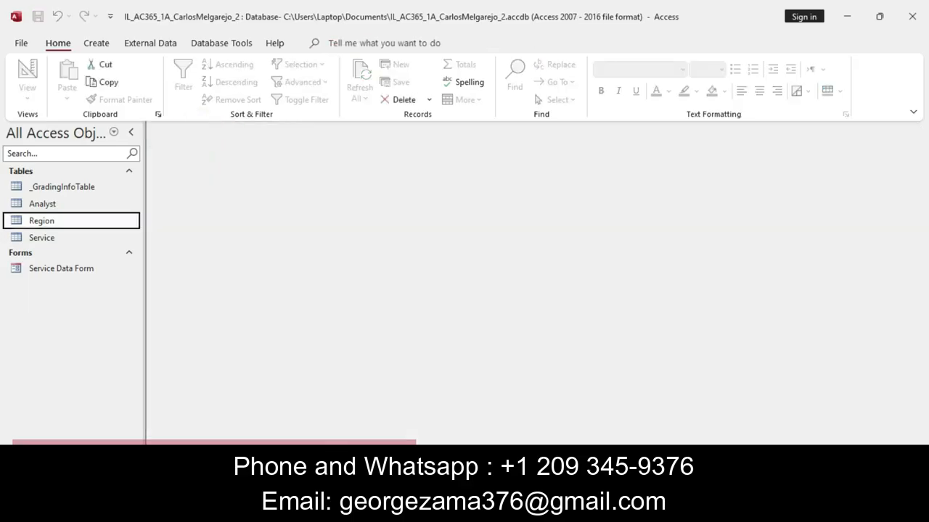
Switch to the Word instructions and highlight all of step 3, about creating the Client table, in yellow.
key("alt+Tab")
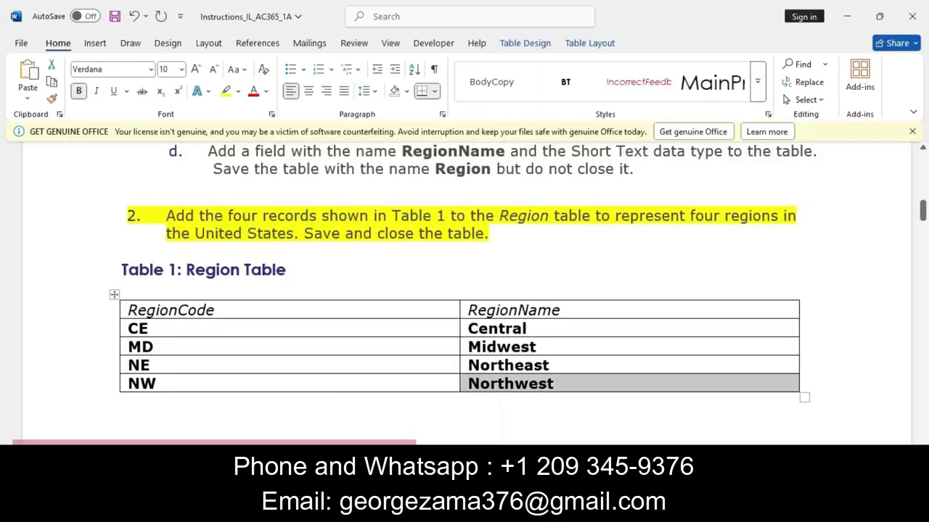
scroll(464, 276, "down", 5)
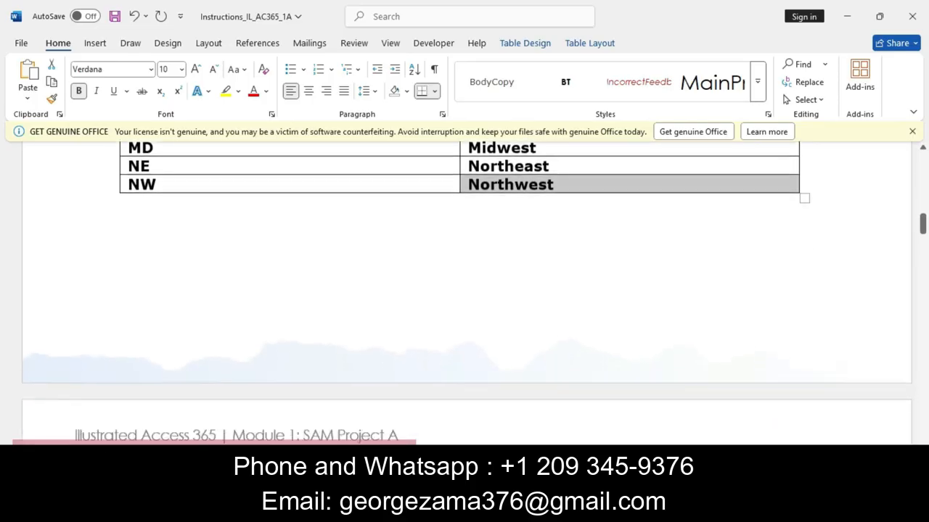
scroll(464, 290, "down", 7)
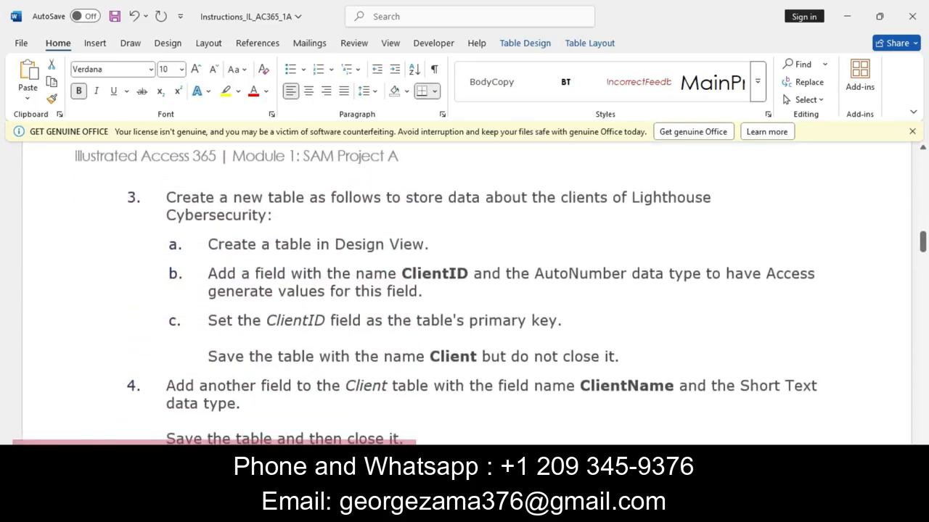
left_click_drag(157, 194, 626, 356)
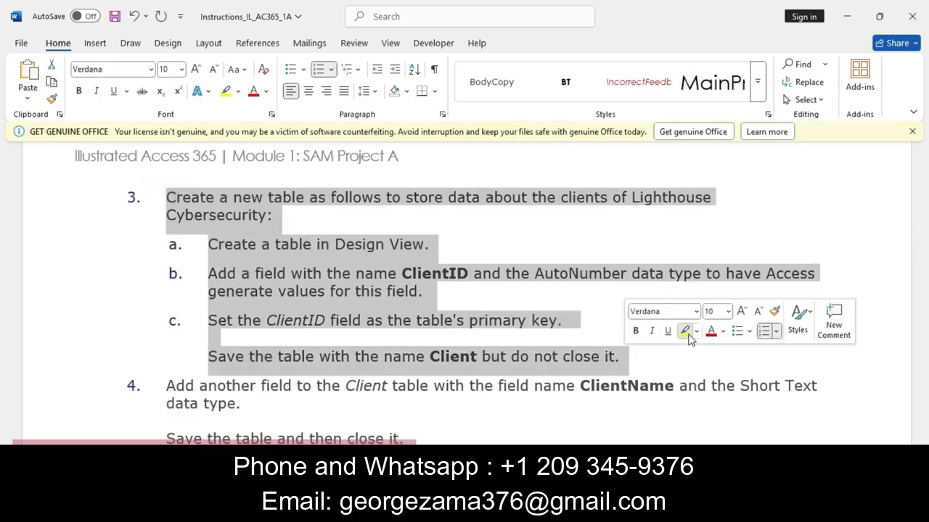
left_click(684, 330)
left_click(655, 359)
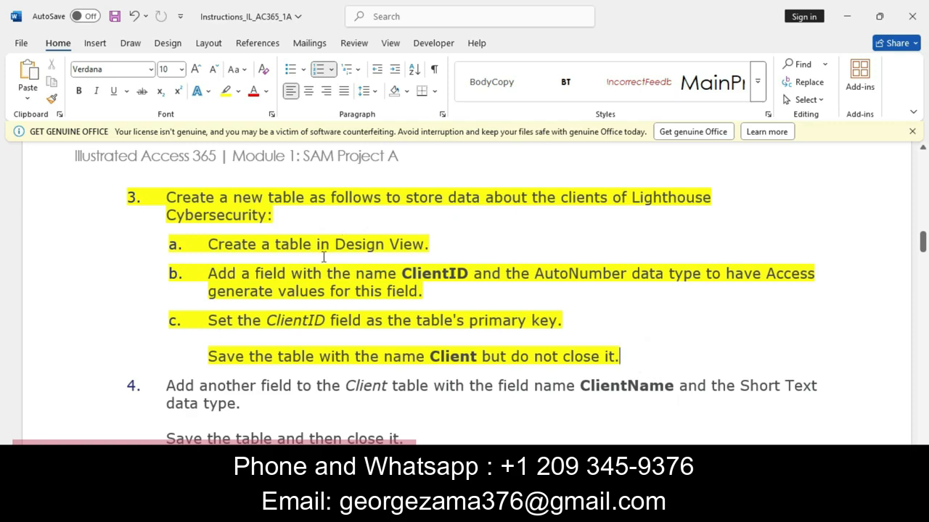
Switch to the Access database and create a new table in Design View.
key("alt+Tab")
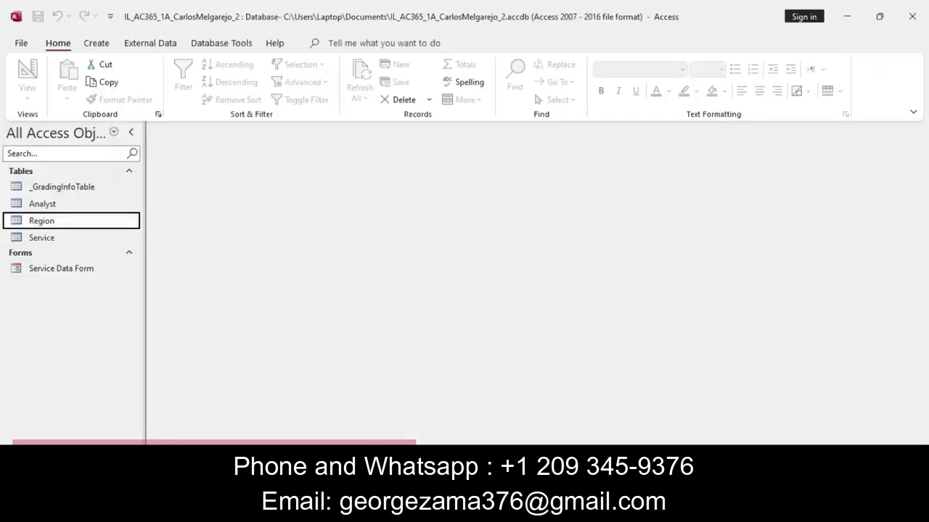
left_click(97, 43)
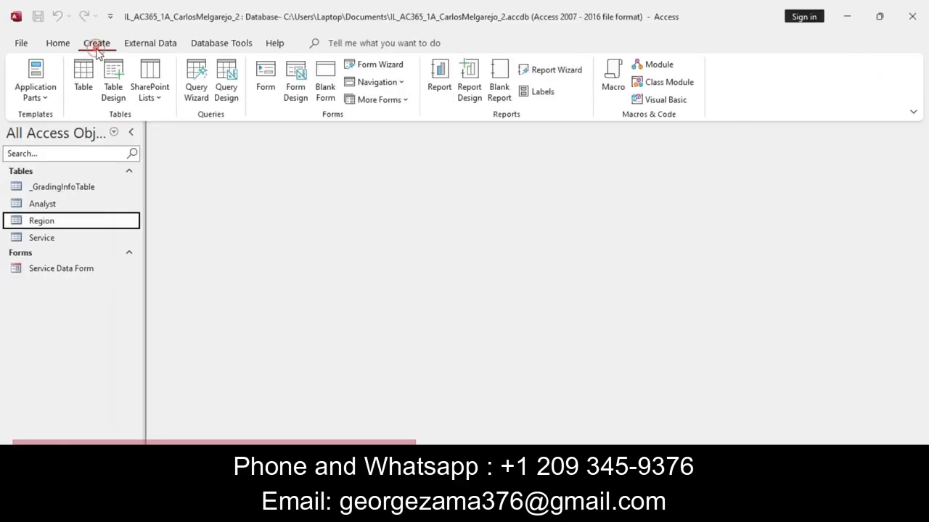
left_click(113, 81)
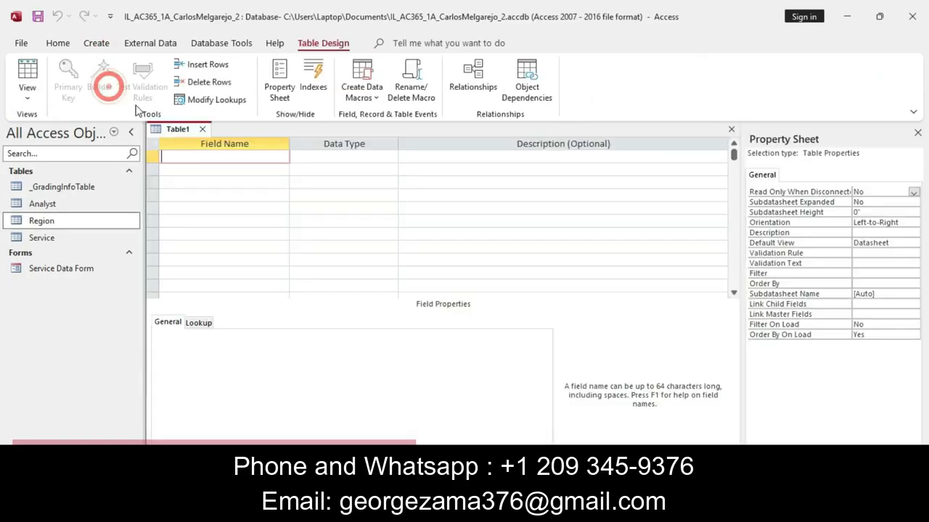
Copy ClientID from step 3b in Word and enter it as the first field name of the new Access table.
key("alt+Tab")
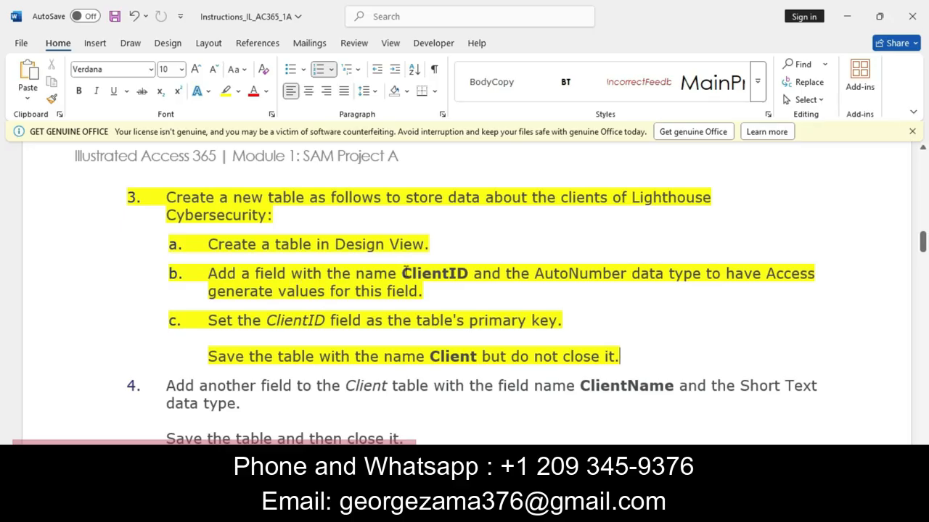
left_click_drag(401, 274, 467, 280)
key("ctrl+c")
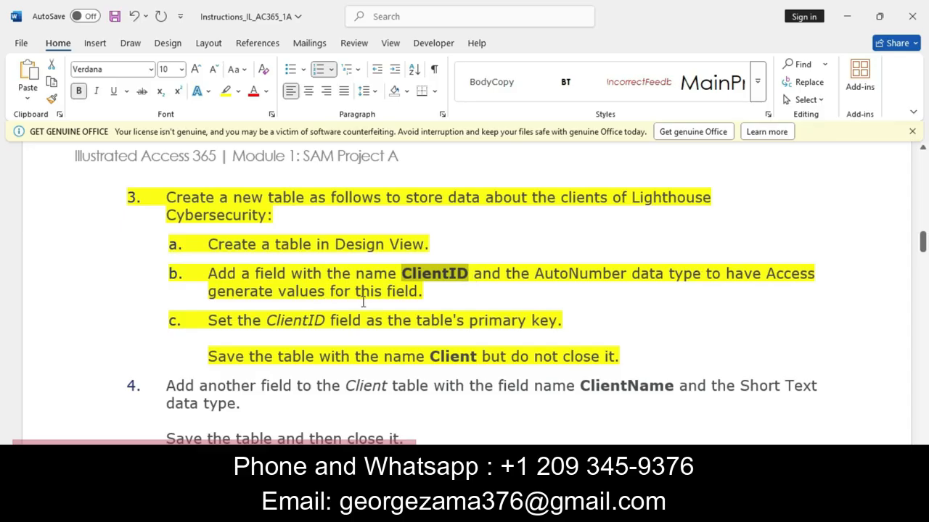
left_click(416, 506)
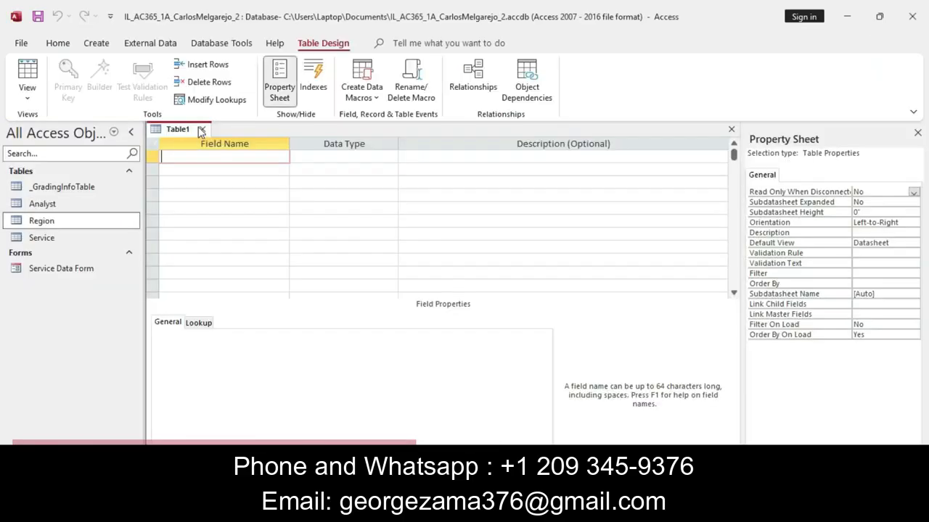
key("ctrl+v")
Set the data type of the ClientID field to AutoNumber.
left_click(314, 157)
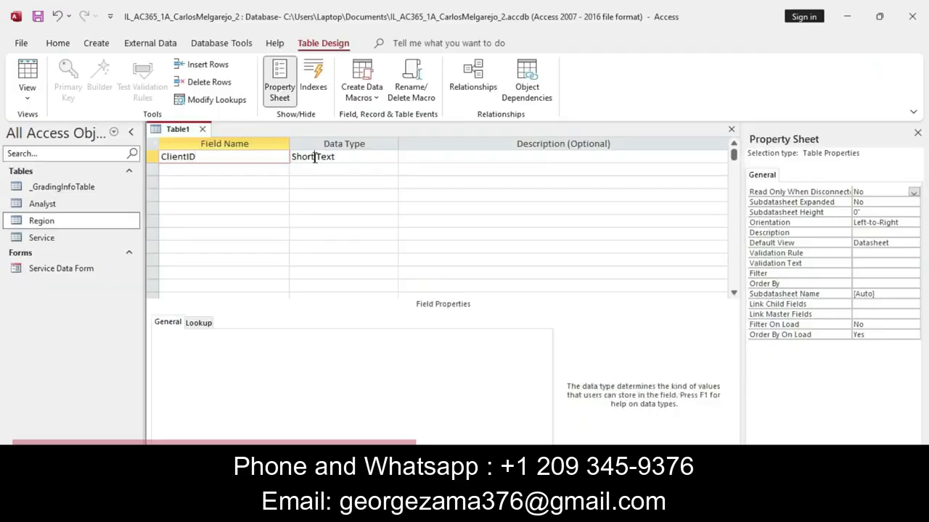
left_click(391, 157)
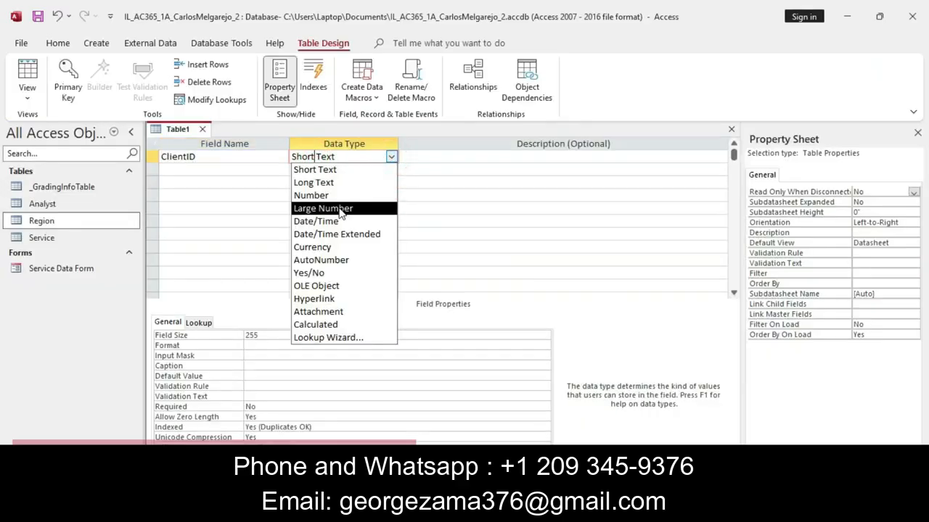
left_click(321, 260)
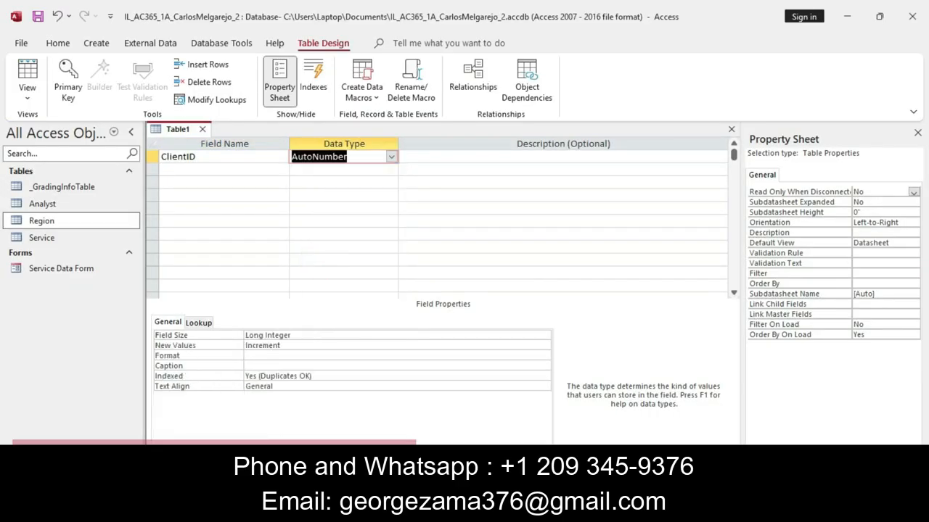
Check step 3c in the Word instructions, then set ClientID as the new table's primary key in Access.
key("alt+Tab")
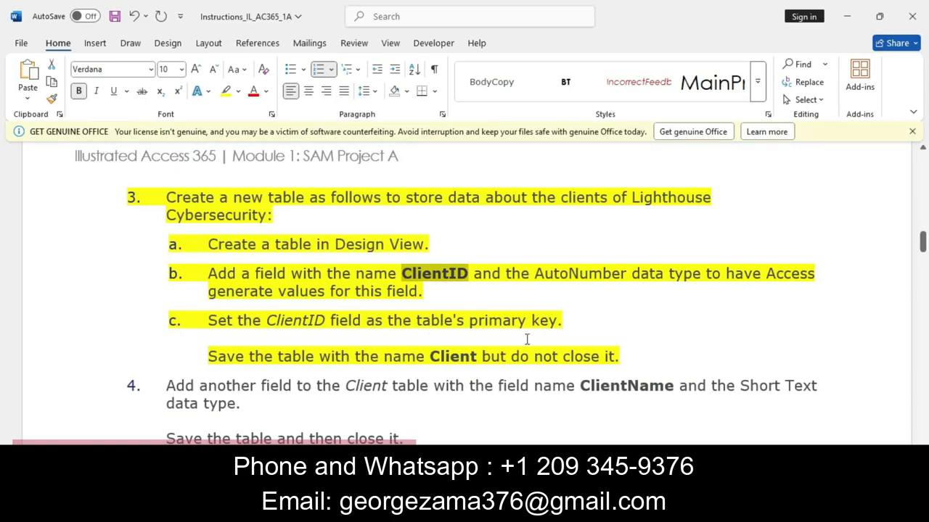
key("alt+Tab")
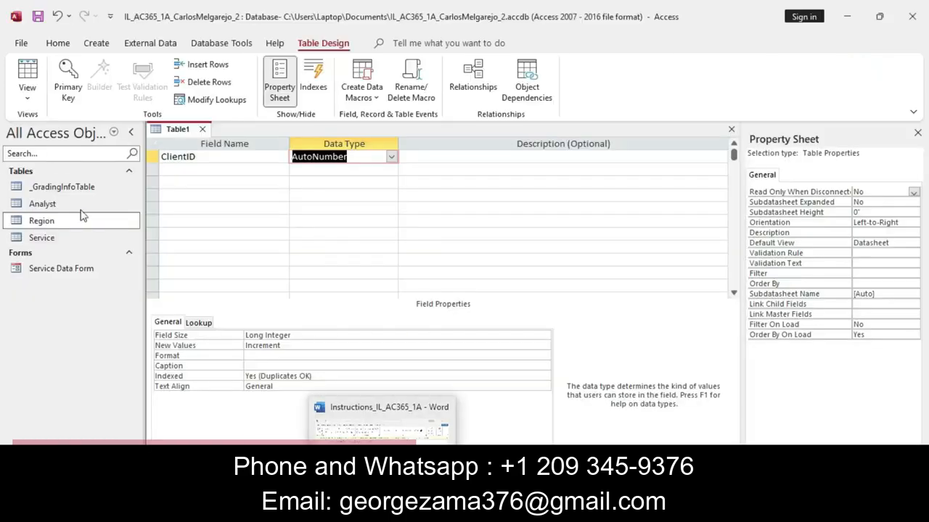
left_click(149, 156)
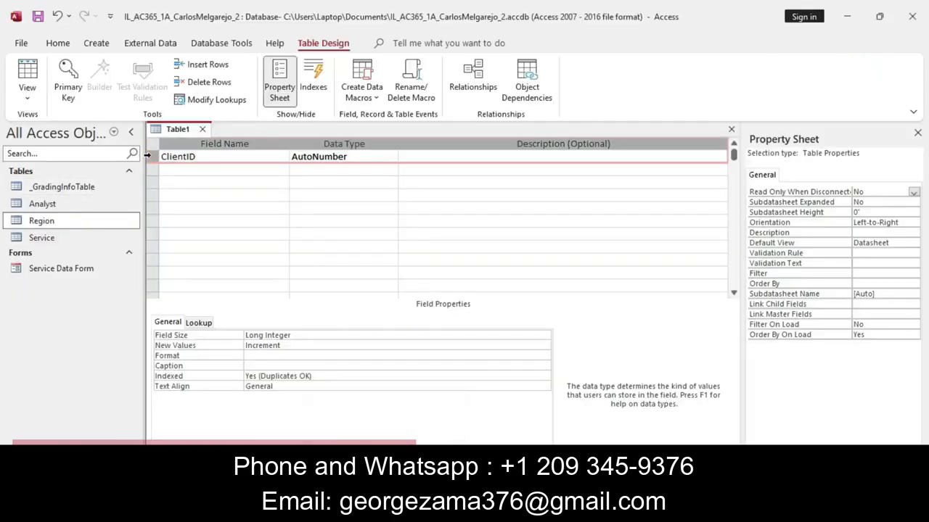
left_click(66, 79)
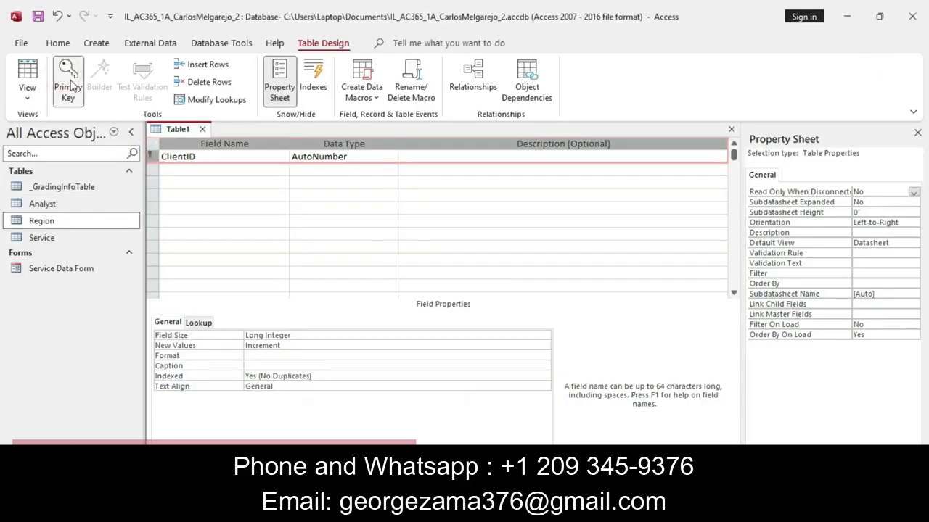
Look up the table name in the Word instructions and save the new Access table as Client, leaving it open.
key("alt+Tab")
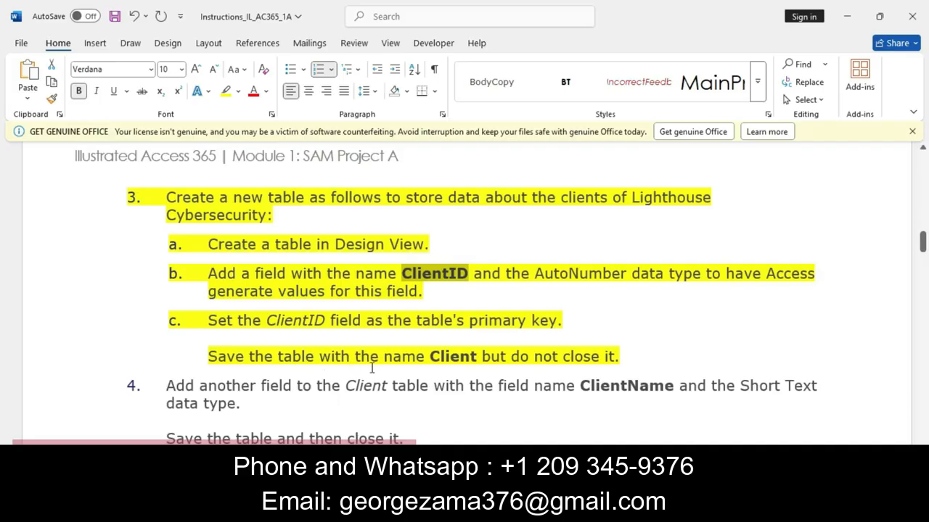
left_click_drag(431, 357, 476, 365)
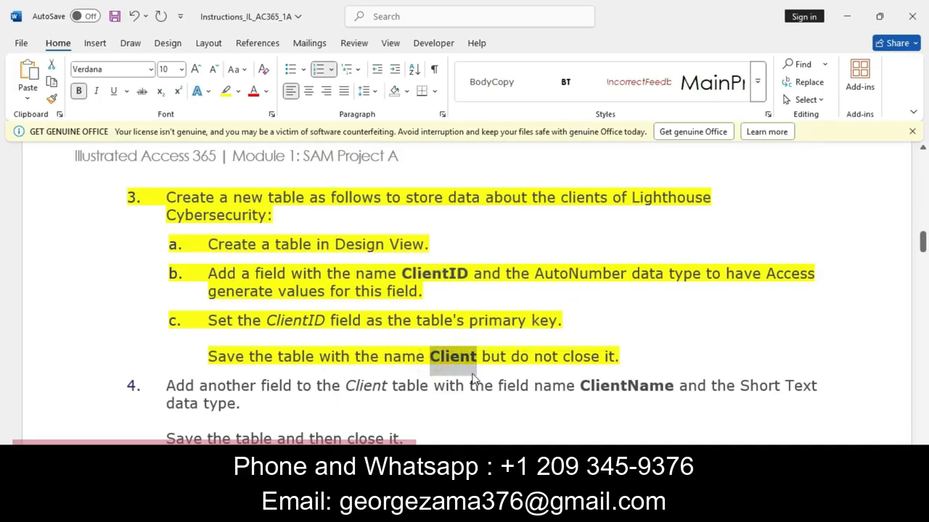
key("alt+Tab")
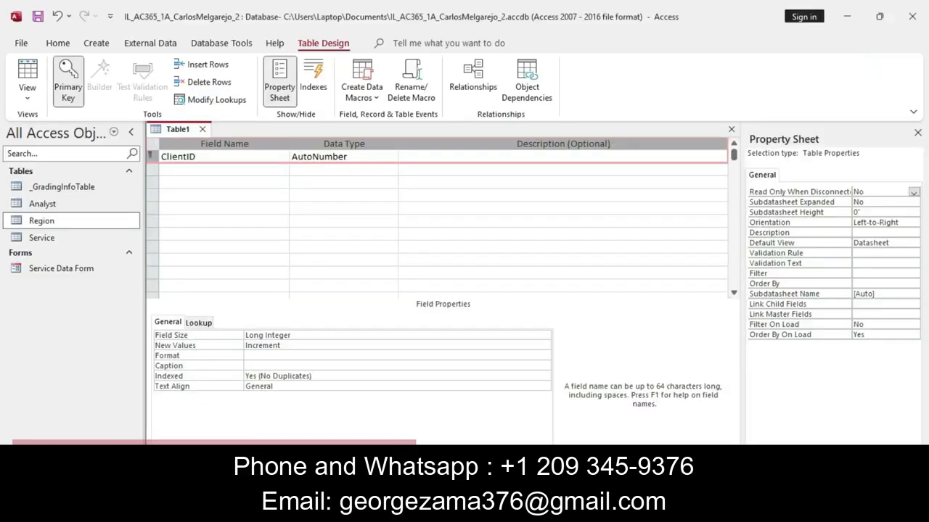
right_click(181, 136)
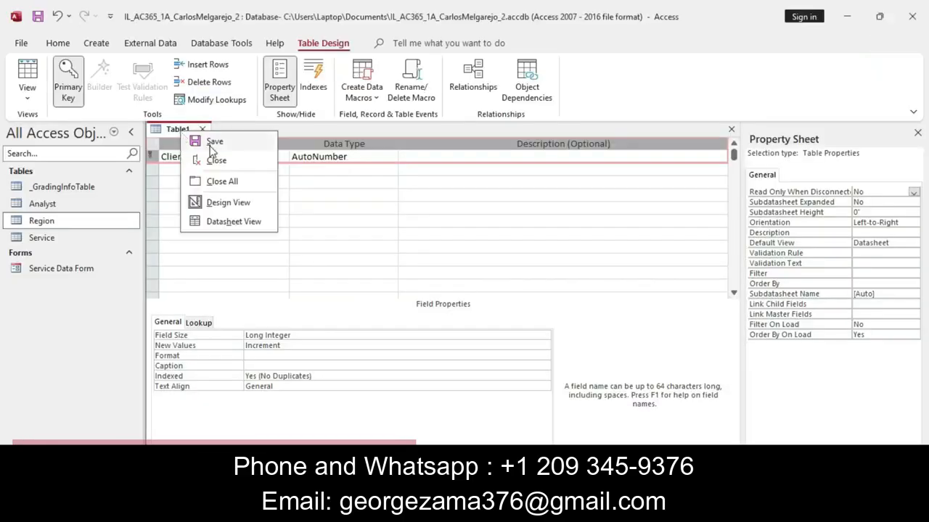
left_click(206, 142)
key("BackSpace")
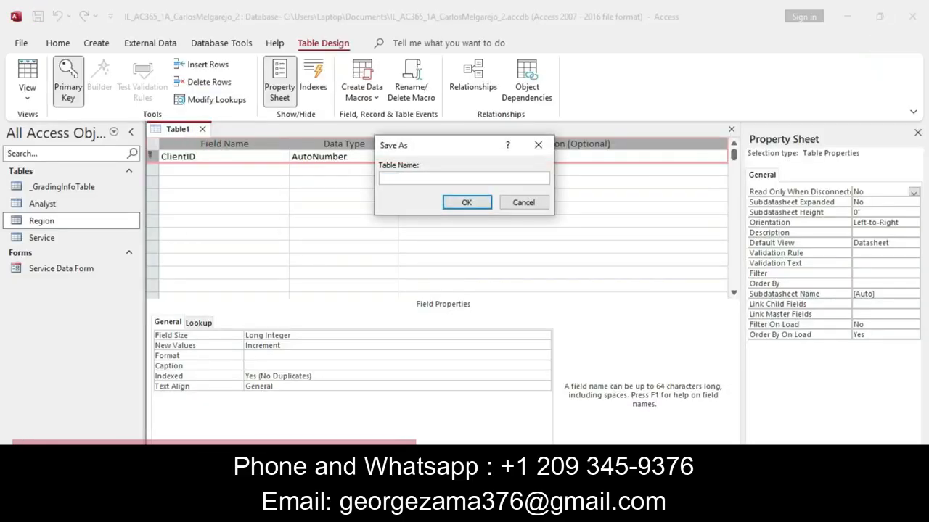
left_click(450, 198)
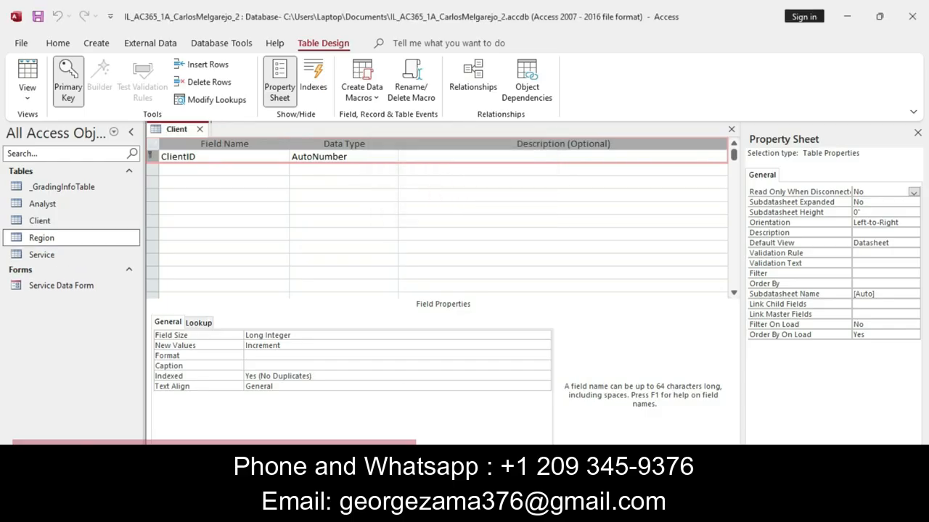
Switch to the Word instructions and highlight all of step 4, about adding the ClientName field, in yellow.
key("alt+Tab")
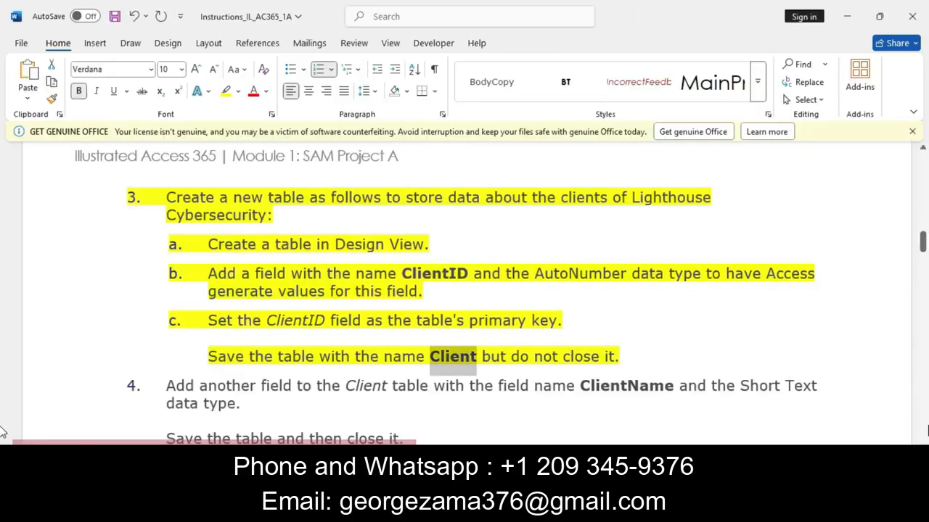
scroll(464, 290, "down", 4)
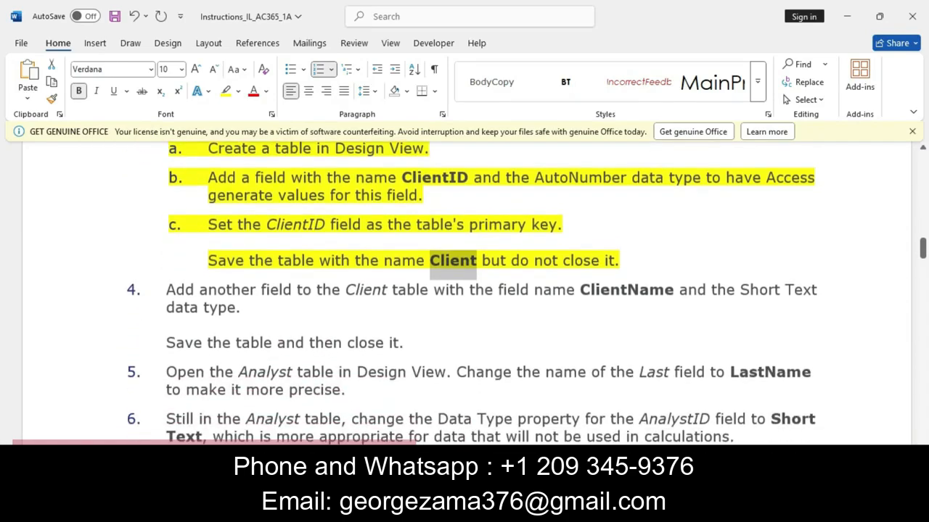
left_click_drag(162, 219, 373, 286)
left_click(444, 283)
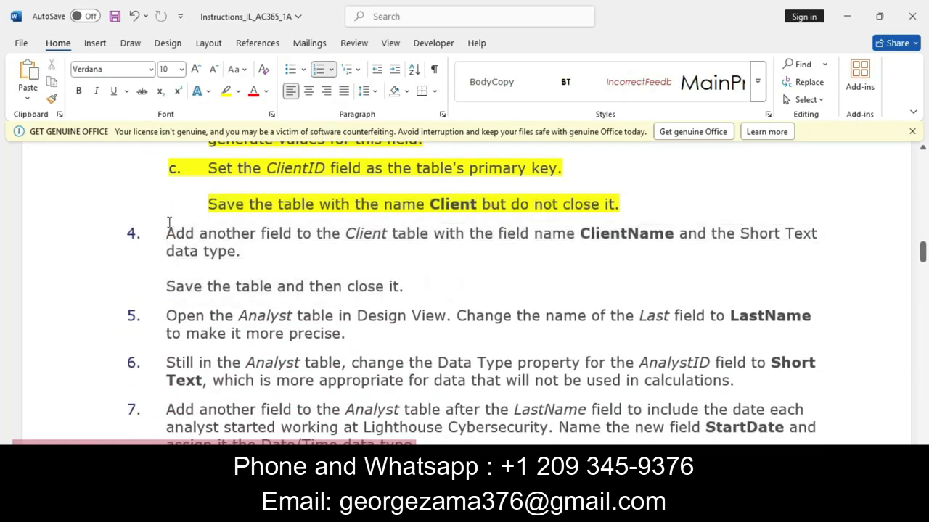
left_click_drag(169, 230, 408, 289)
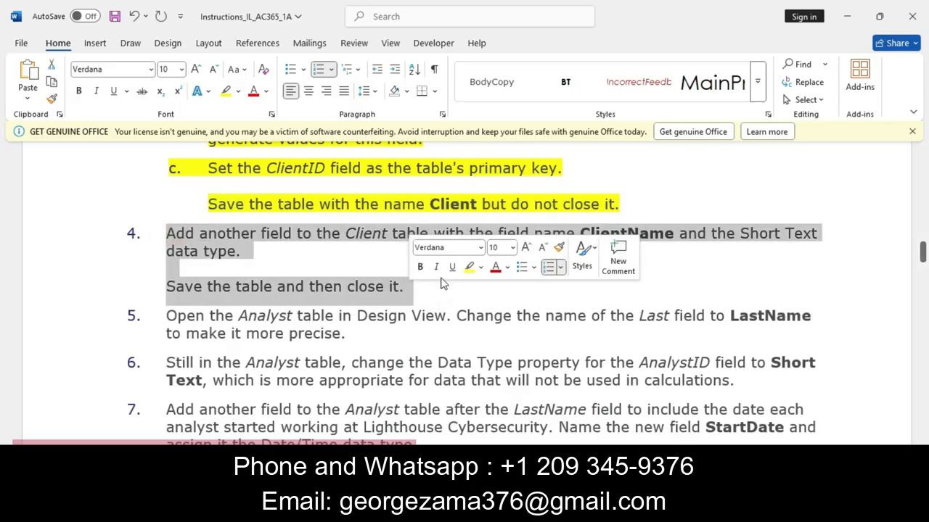
left_click(470, 268)
left_click(460, 285)
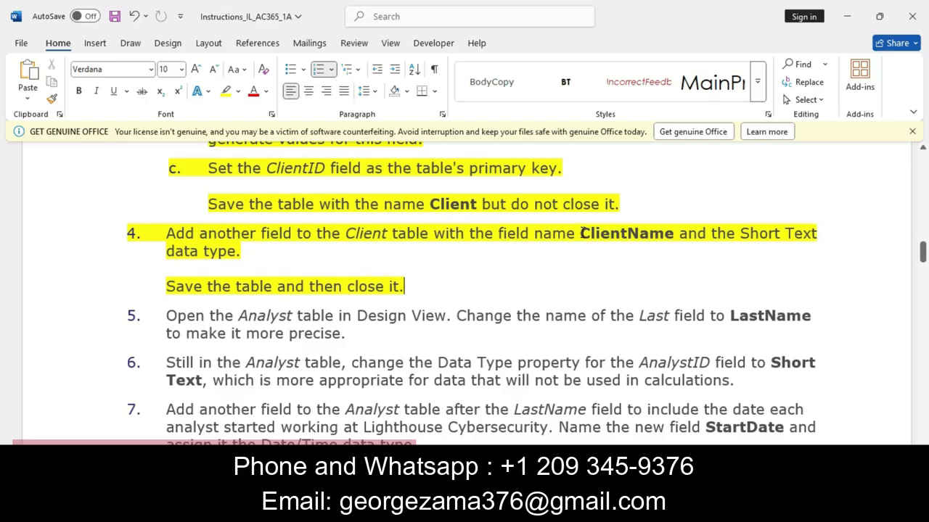
Copy ClientName from step 4 in Word and add it as the Client table's second field with the Short Text data type.
left_click_drag(581, 233, 675, 236)
key("ctrl+c")
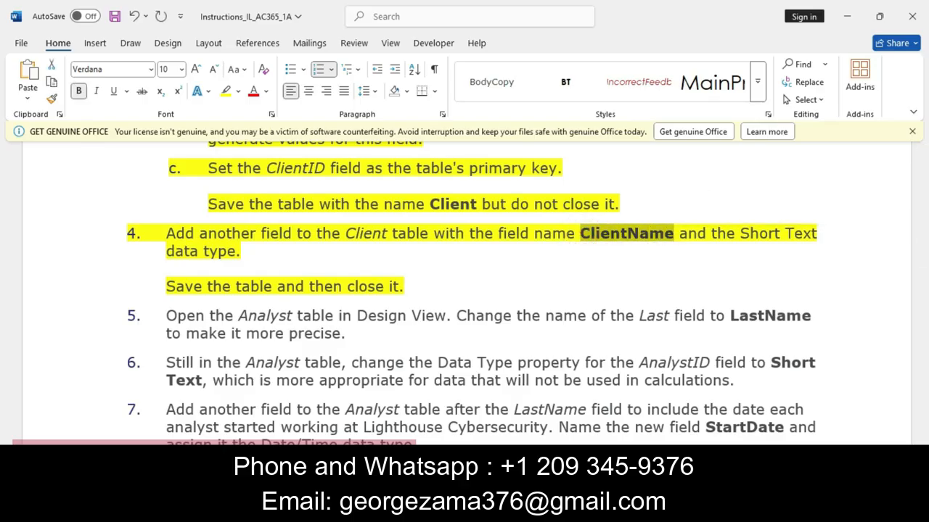
key("alt+Tab")
left_click(177, 167)
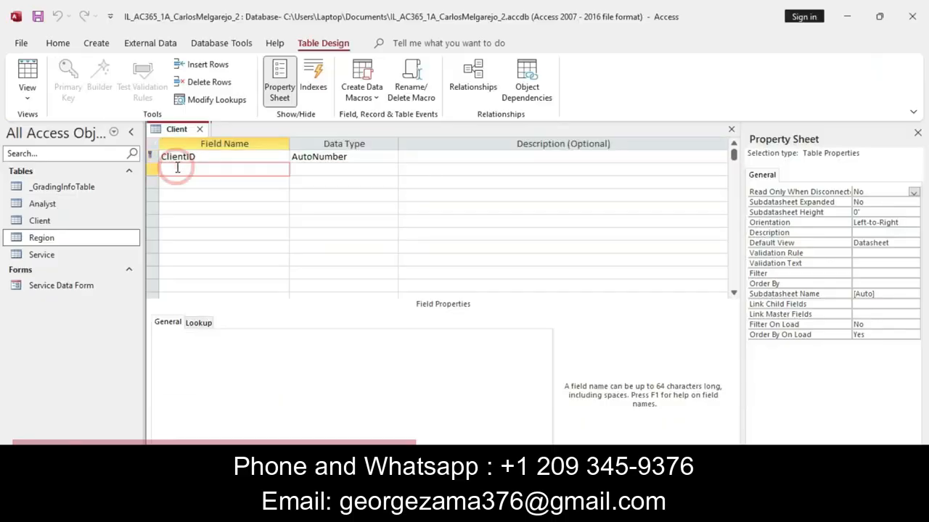
key("ctrl+v")
left_click(305, 159)
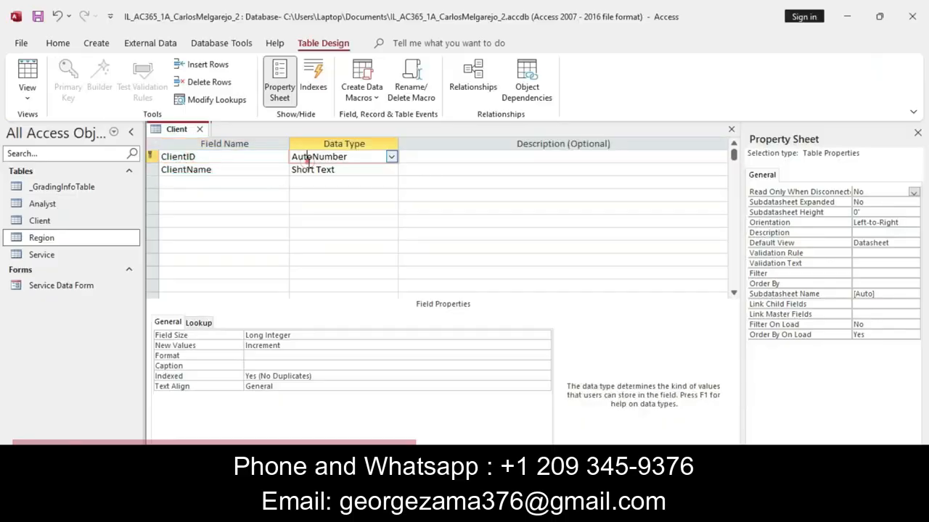
left_click(337, 169)
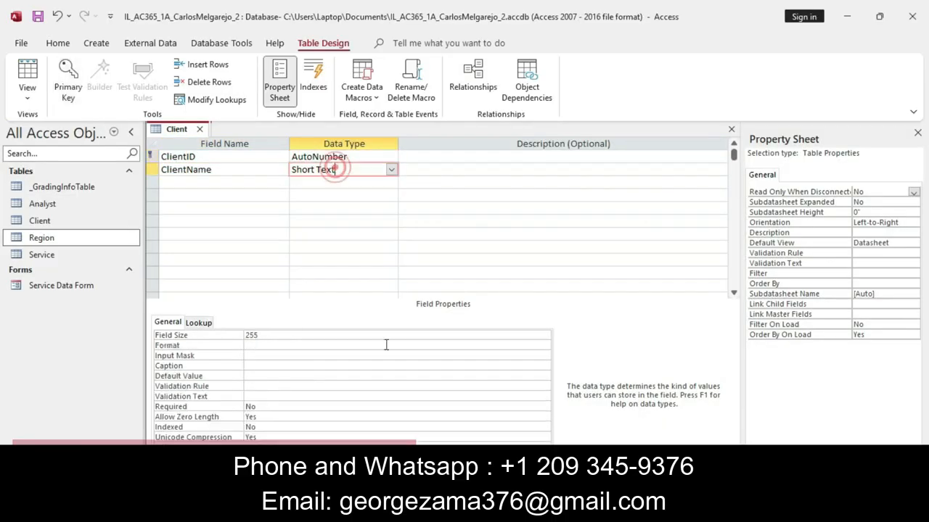
Check the end of step 4 in Word, then save and close the Client table in Access.
key("alt+Tab")
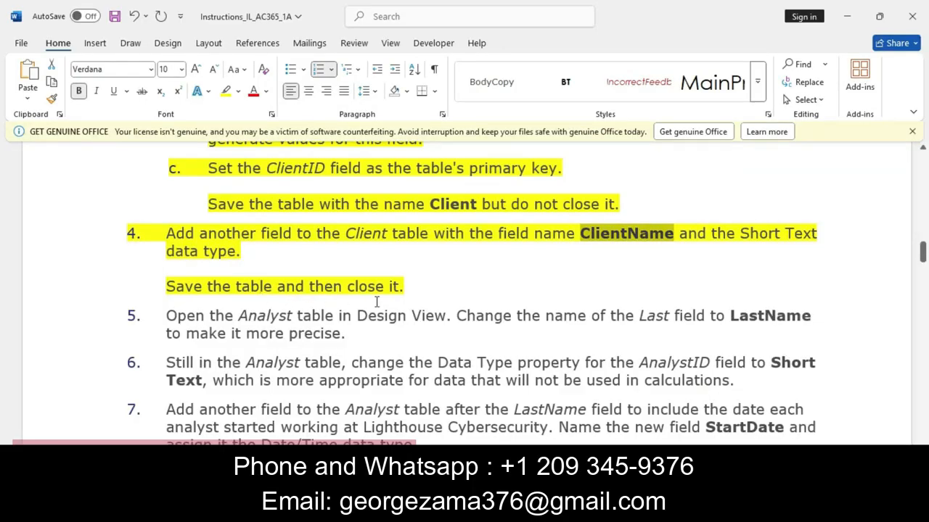
key("alt+Tab")
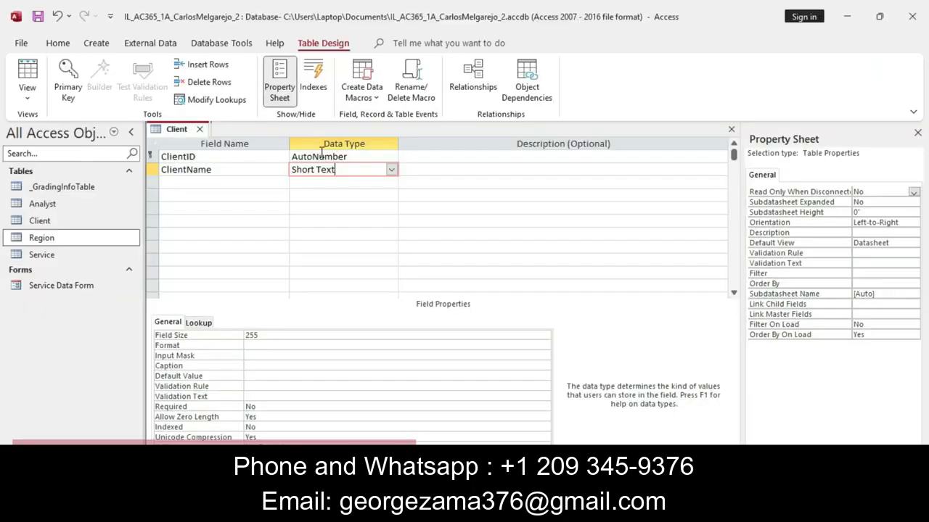
right_click(183, 129)
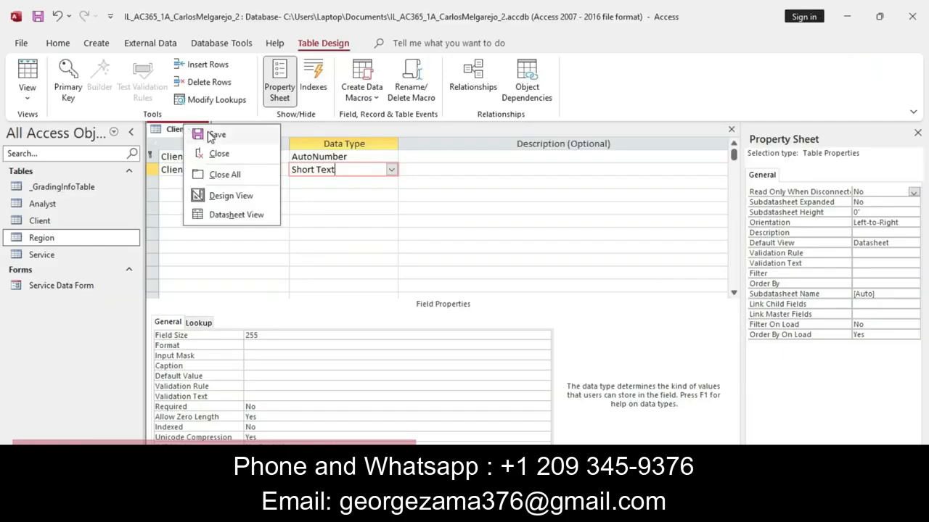
left_click(210, 137)
right_click(169, 129)
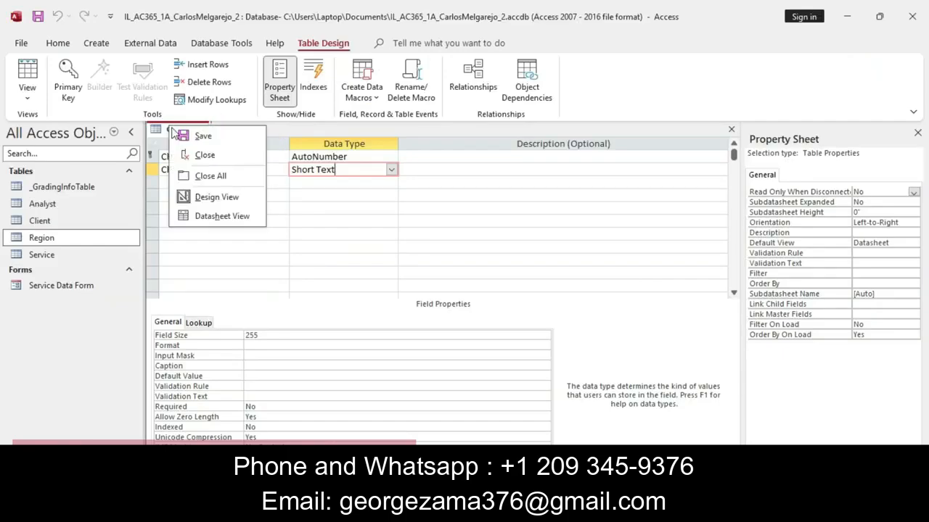
left_click(205, 155)
Switch to the Word instructions and highlight step 5, about renaming the Analyst table's Last field, in yellow.
key("alt+Tab")
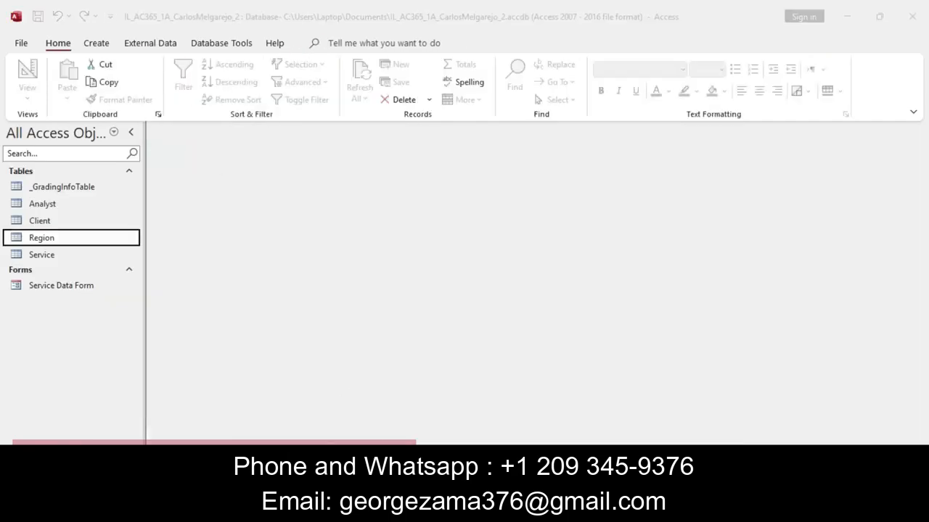
left_click_drag(164, 316, 341, 341)
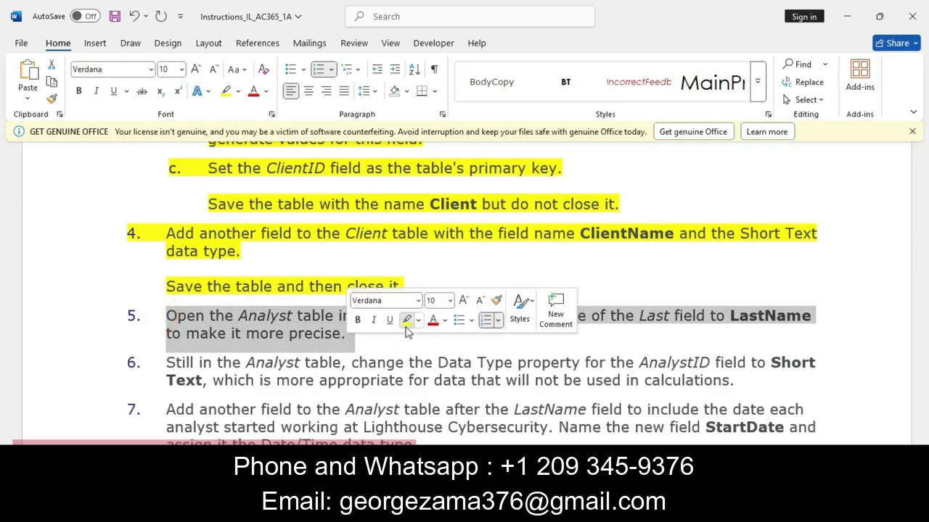
left_click(407, 320)
left_click(388, 336)
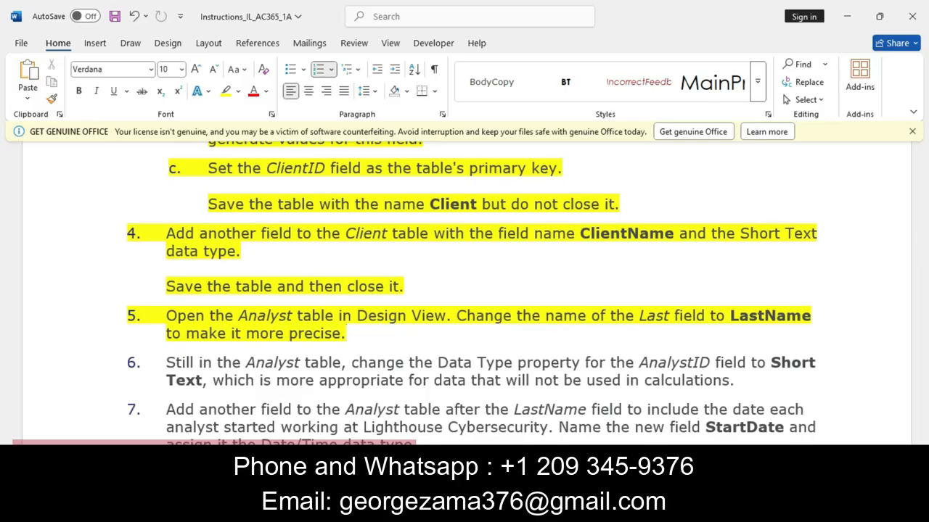
Switch to Access and open the Analyst table in Design View.
key("alt+Tab")
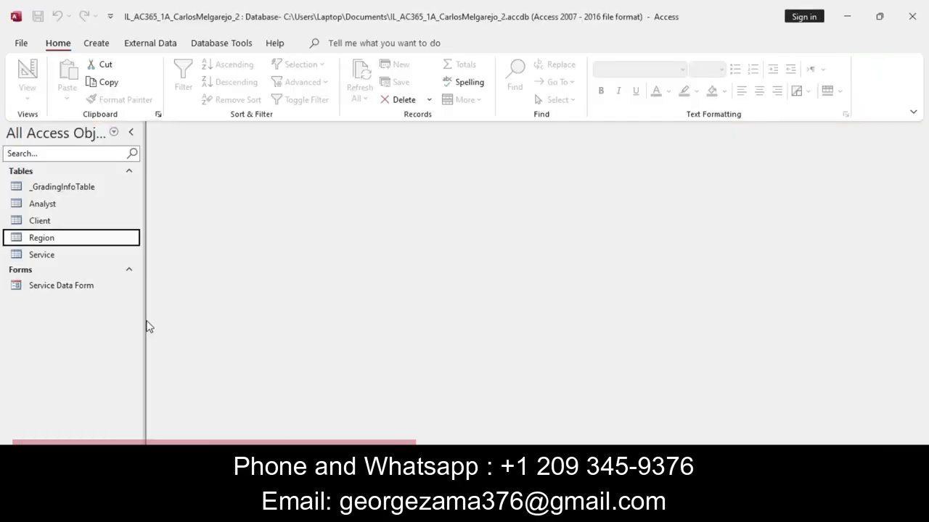
right_click(50, 211)
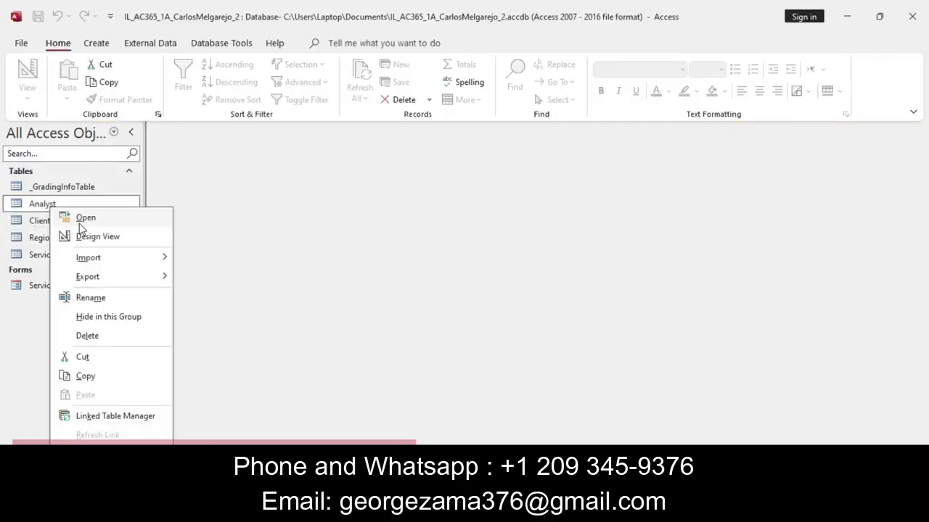
left_click(90, 238)
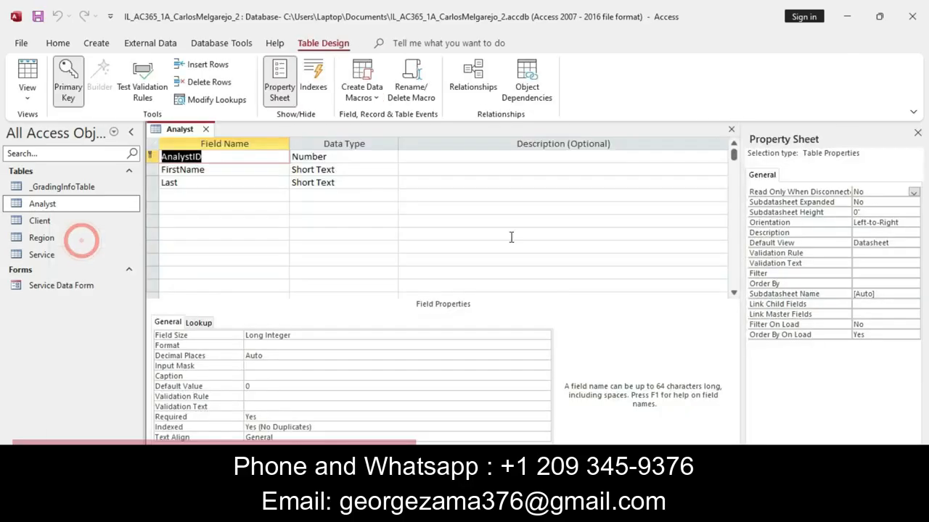
Select the name LastName in step 5 in Word and rename the Analyst table's Last field to LastName in Access.
key("alt+Tab")
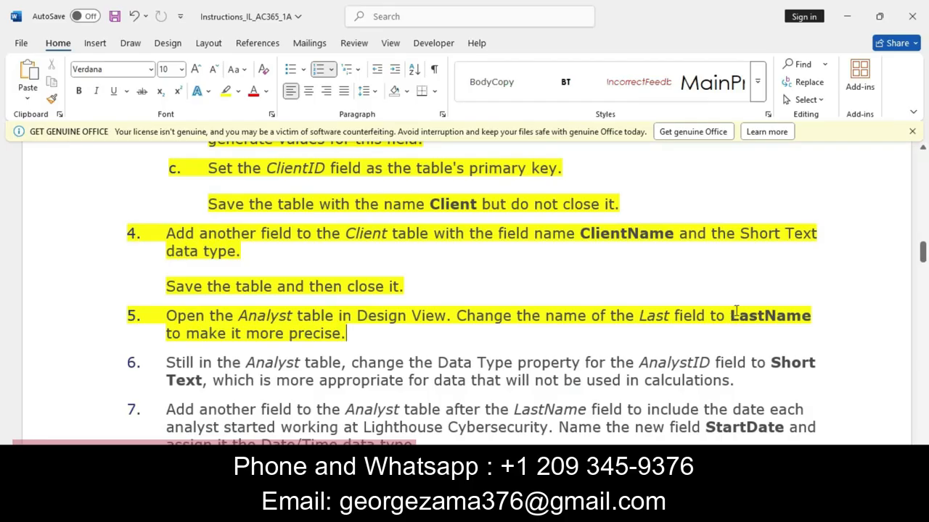
left_click_drag(731, 315, 811, 326)
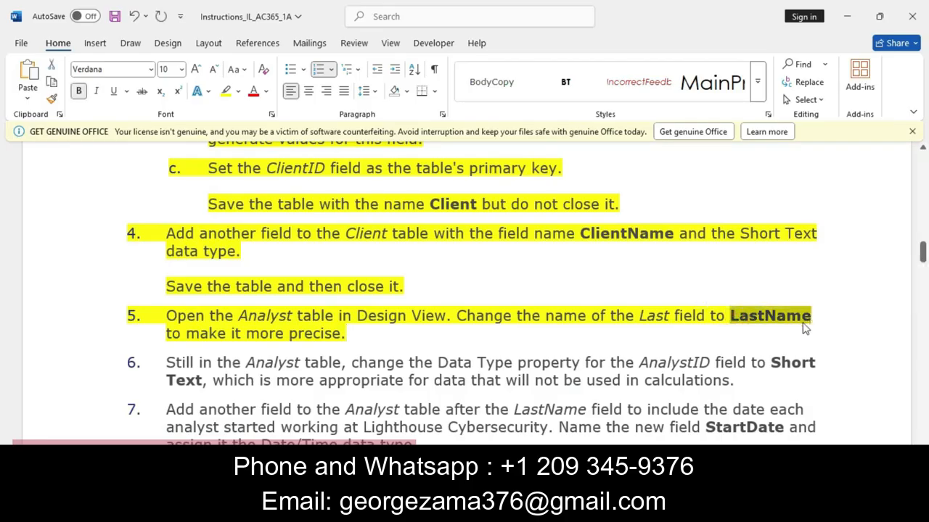
left_click(516, 508)
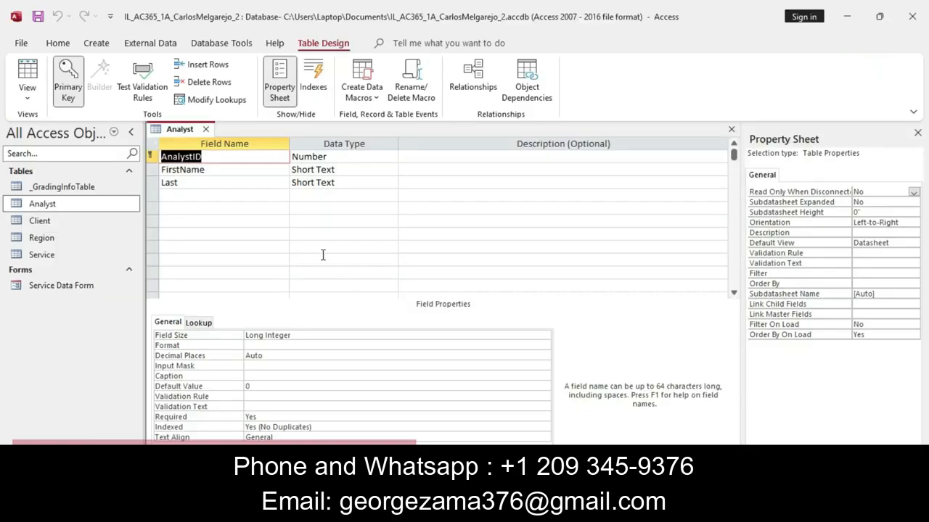
left_click(187, 183)
key("BackSpace")
key("BackSpace")
key("BackSpace")
key("BackSpace")
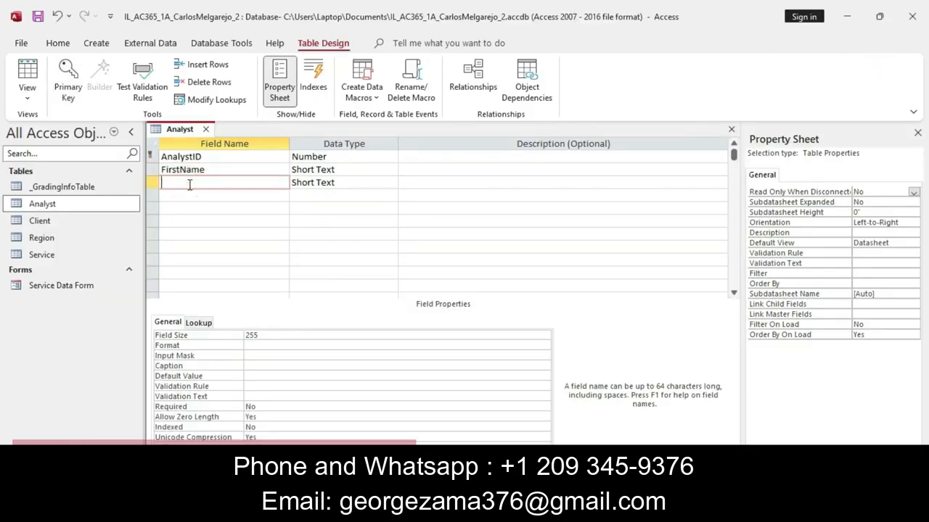
type("LastName")
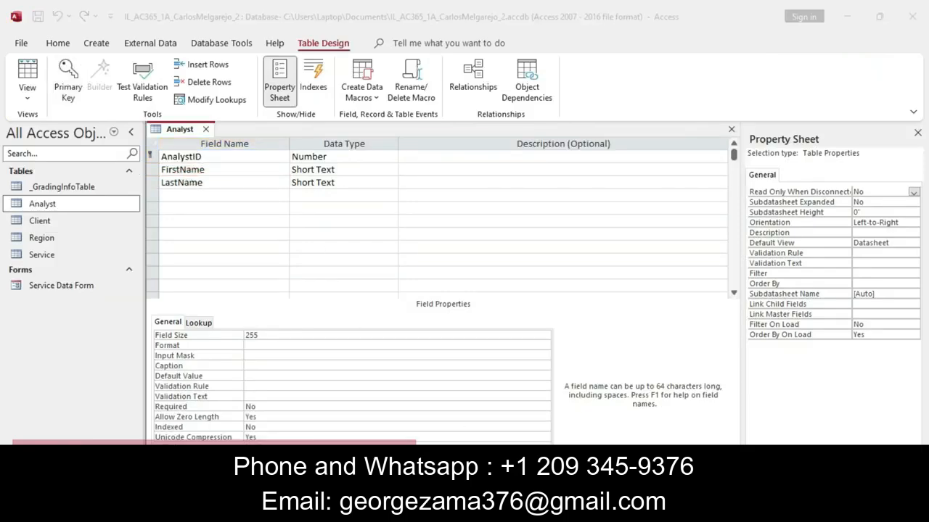
Switch to the Word instructions and highlight step 6, about the AnalystID field's data type, in yellow.
key("alt+Tab")
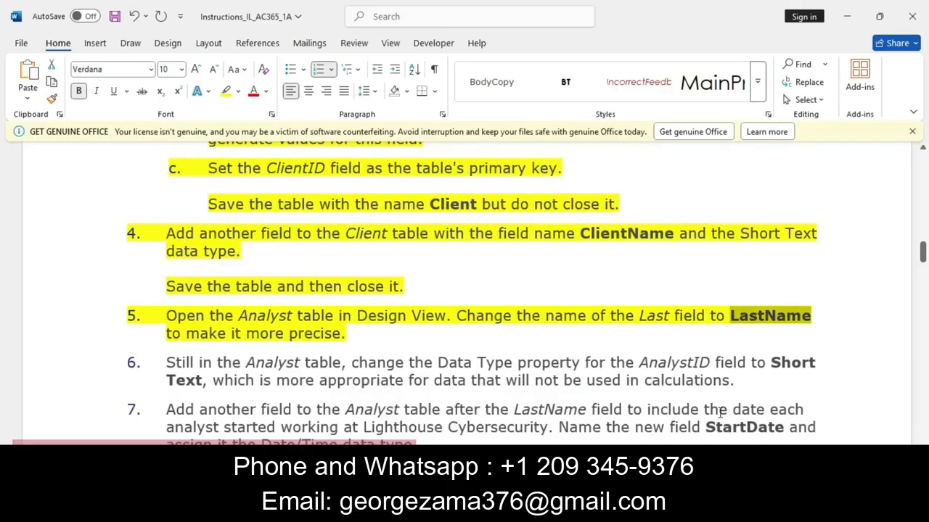
left_click_drag(168, 363, 736, 386)
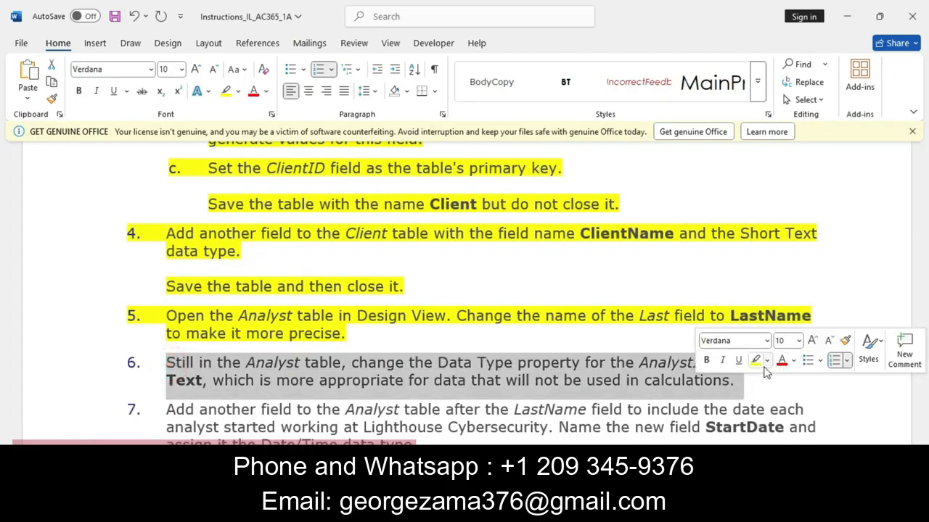
left_click(761, 366)
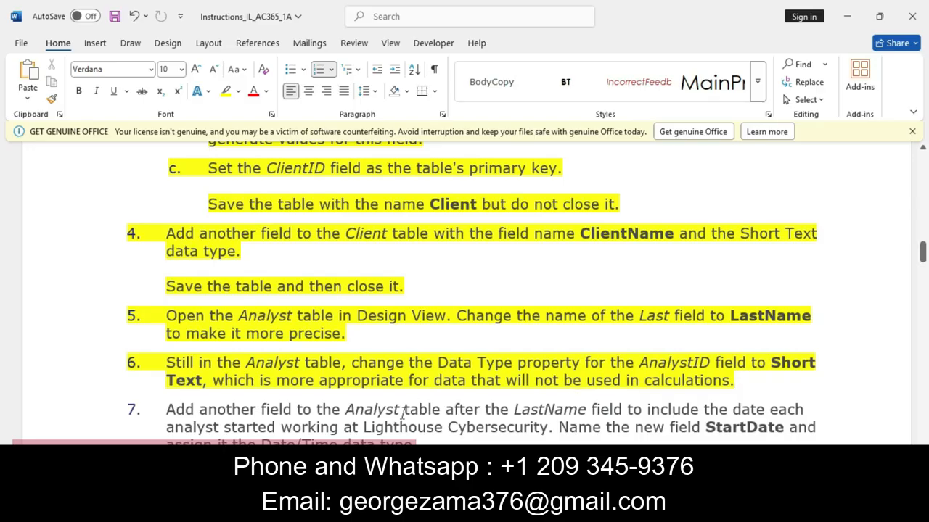
Switch to Access and change the AnalystID field's data type to Short Text in the Analyst table.
left_click(417, 506)
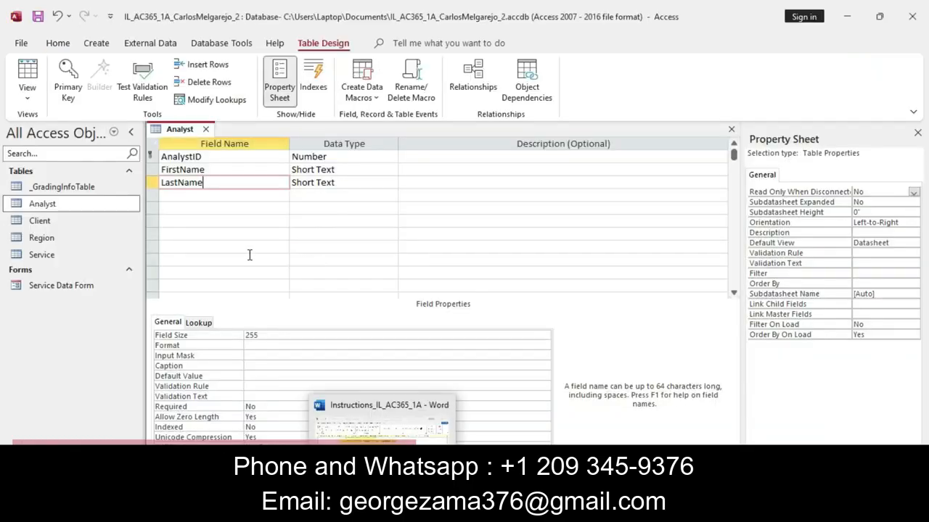
left_click(252, 156)
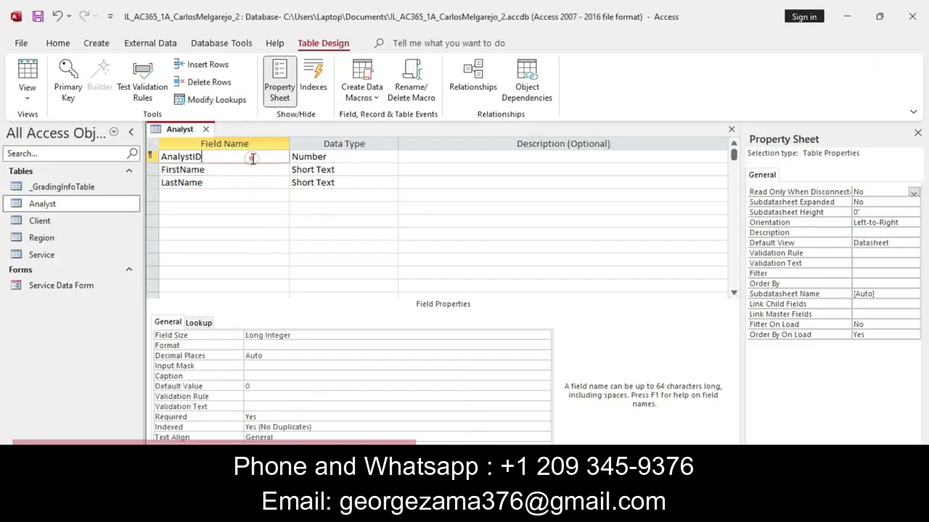
left_click(364, 160)
left_click(391, 156)
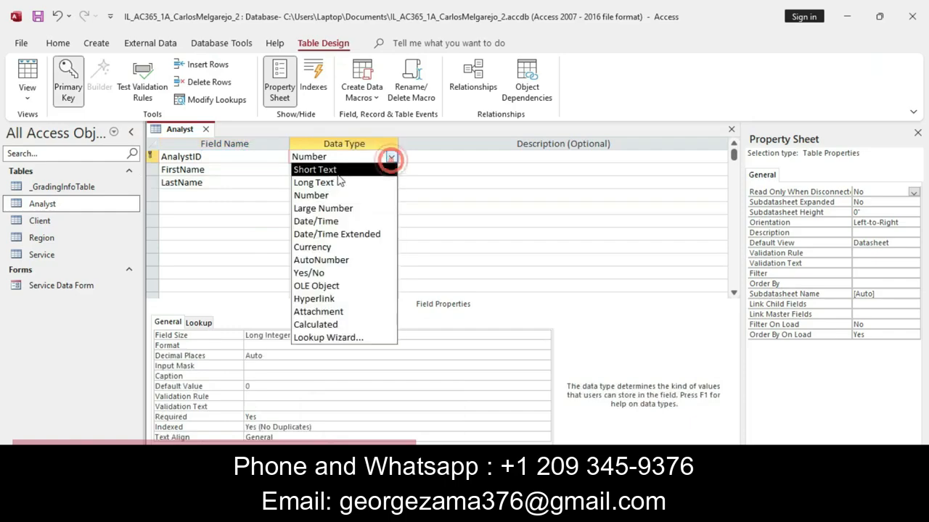
left_click(324, 172)
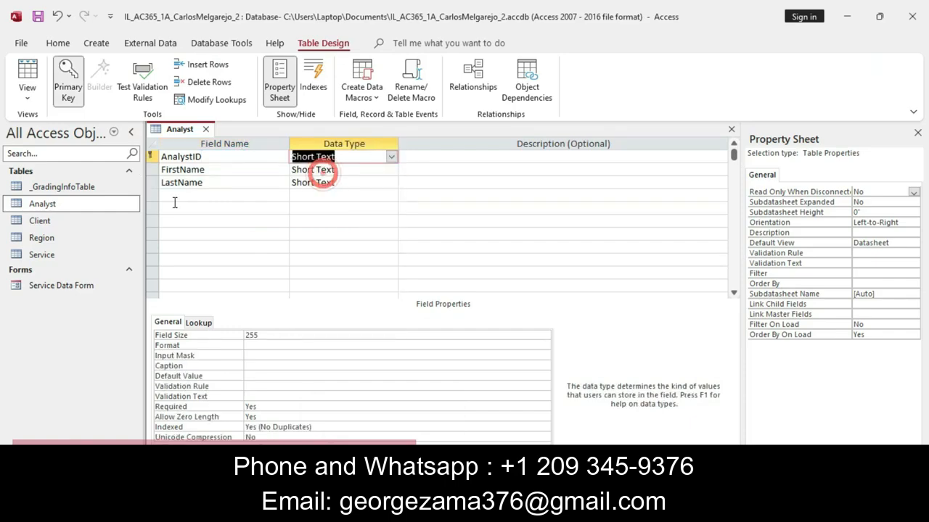
Save the Analyst table's design changes and close the table.
right_click(188, 133)
left_click(196, 142)
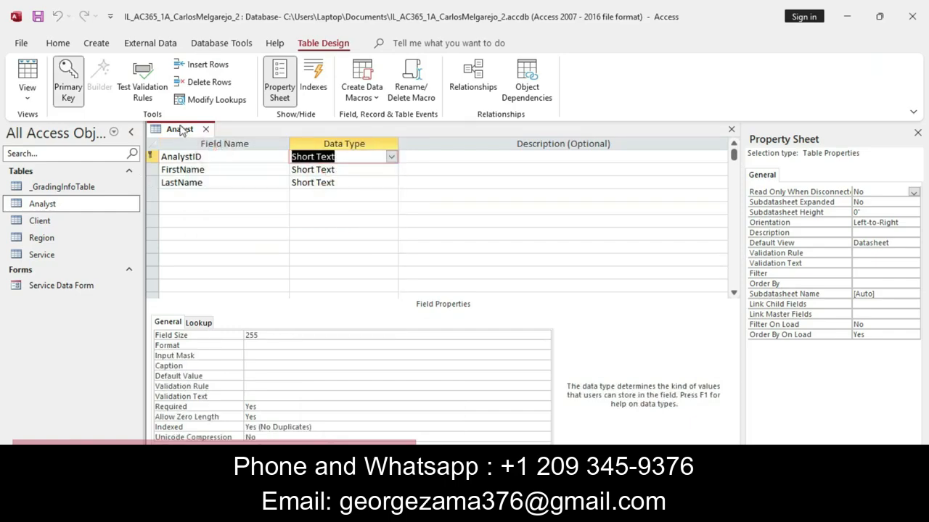
right_click(184, 132)
left_click(218, 153)
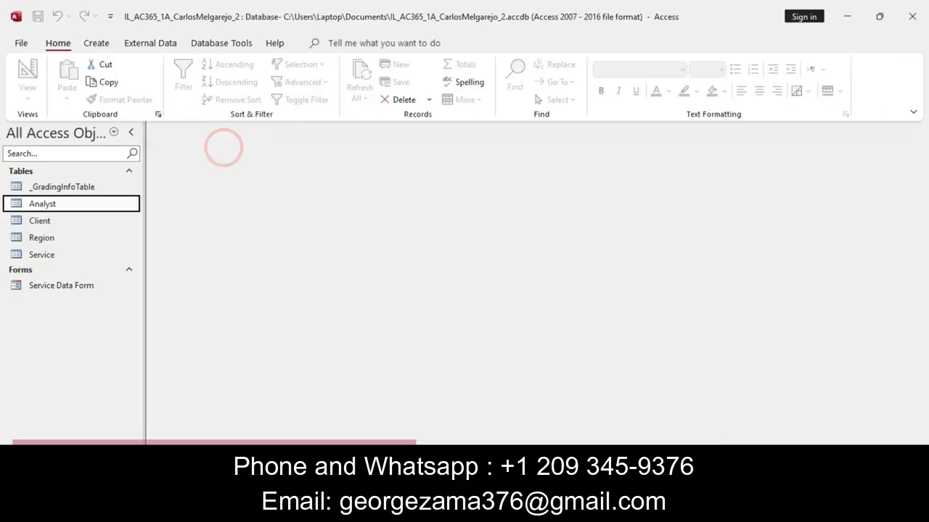
Switch to the Word instructions and look through the document down to the Service Report figure and back to its beginning.
key("alt+Tab")
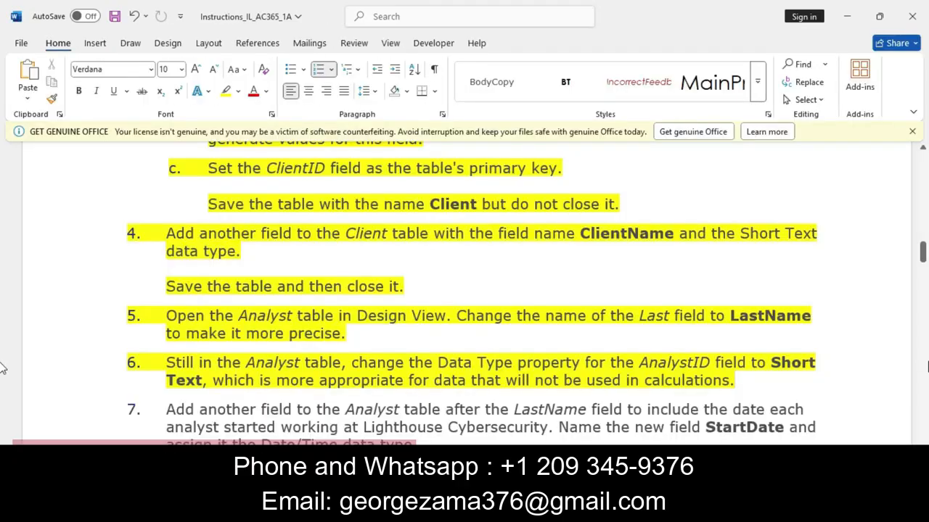
left_click_drag(925, 258, 923, 390)
scroll(465, 290, "down", 4)
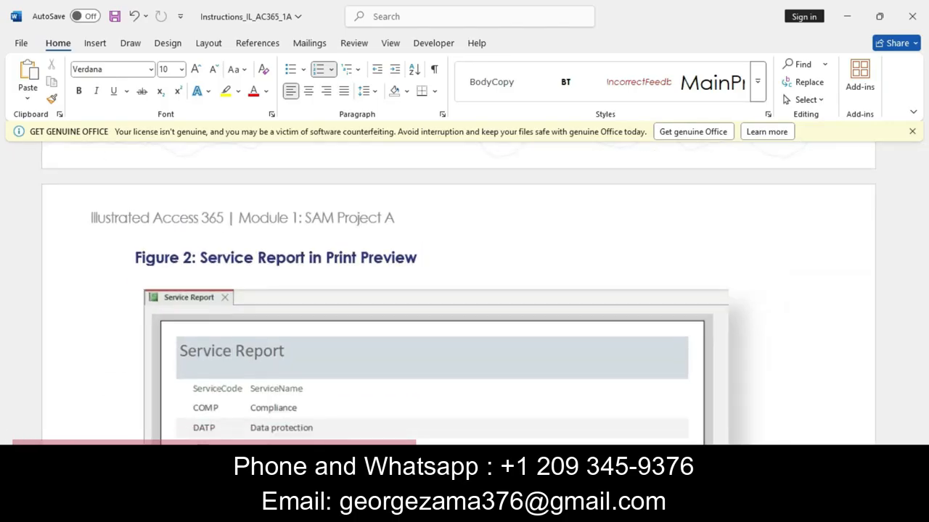
left_click_drag(923, 418, 925, 161)
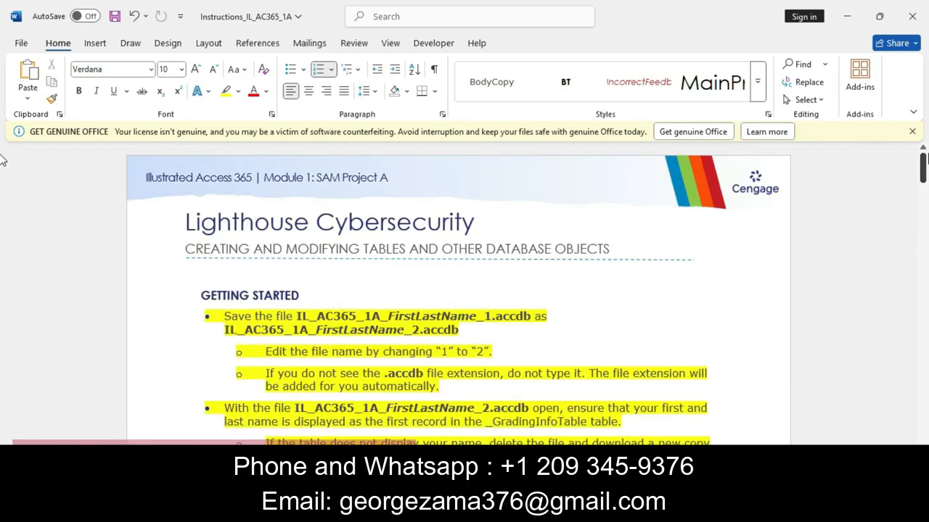